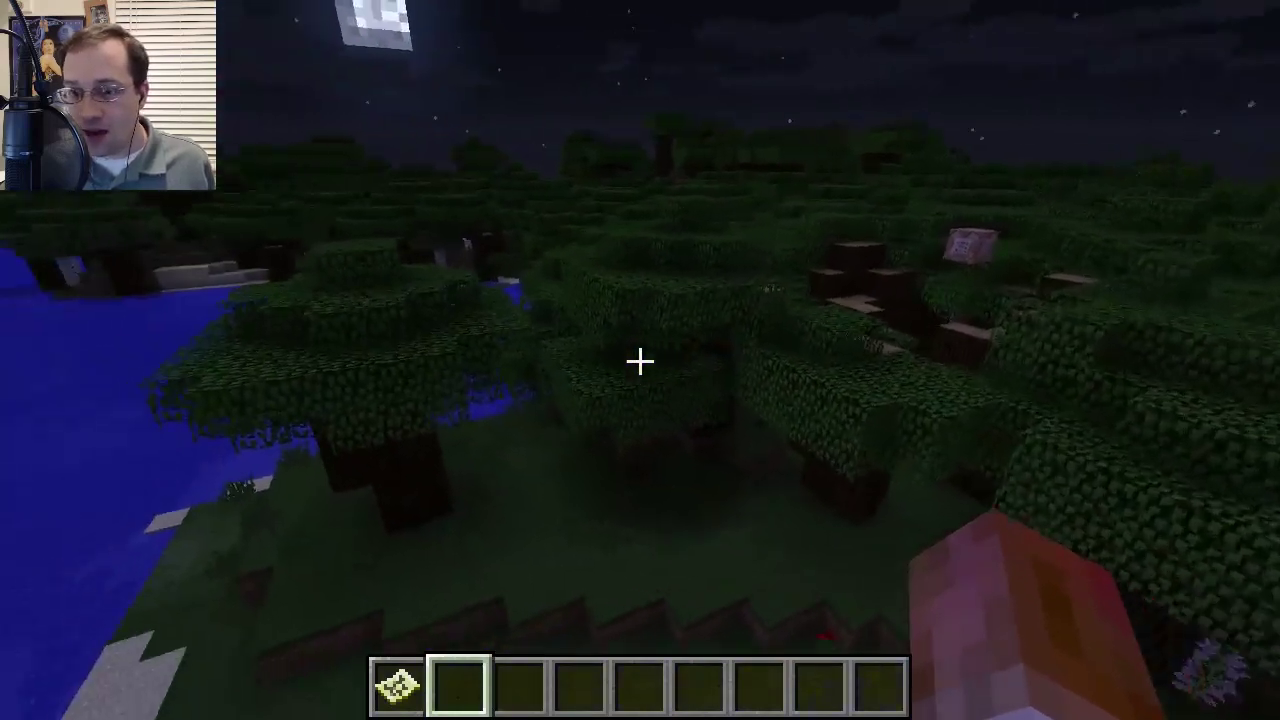
# Fly over the forest and across the lake to the two command blocks with buttons on the grassy shore.
pyautogui.press('shift')
pyautogui.press('w')
pyautogui.press('space')
pyautogui.press('w')
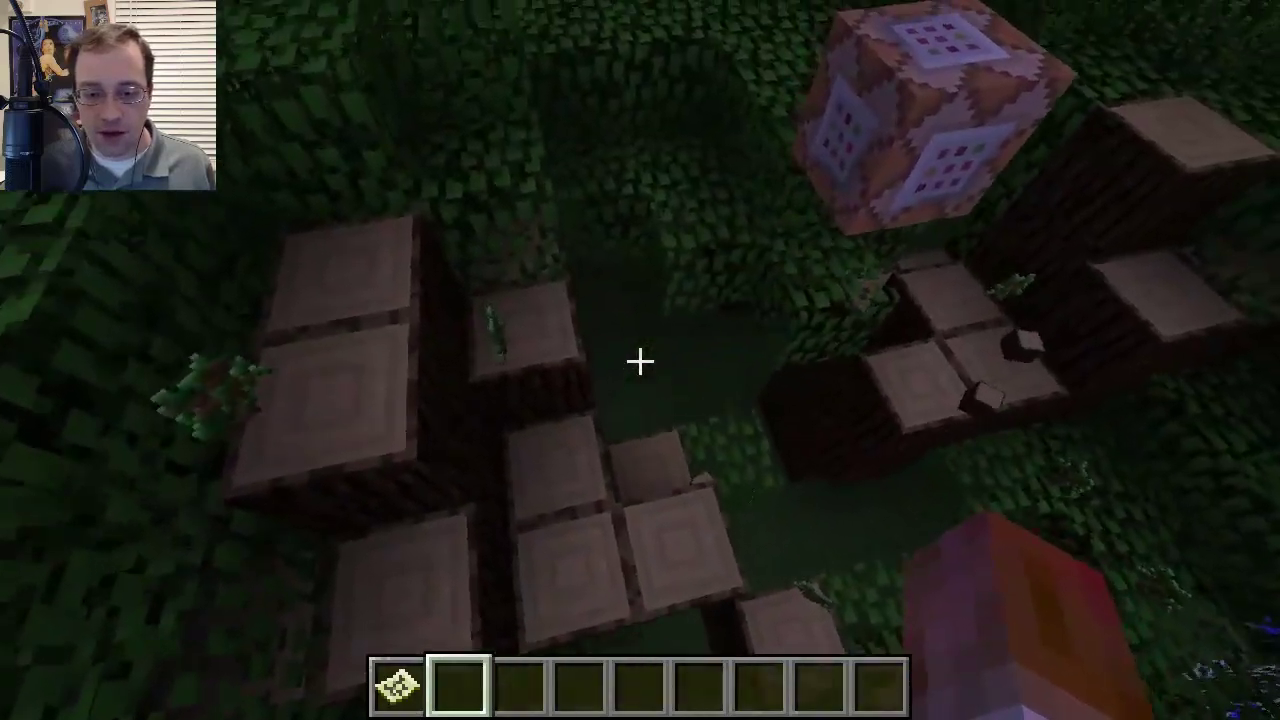
pyautogui.press('w')
pyautogui.press('w')
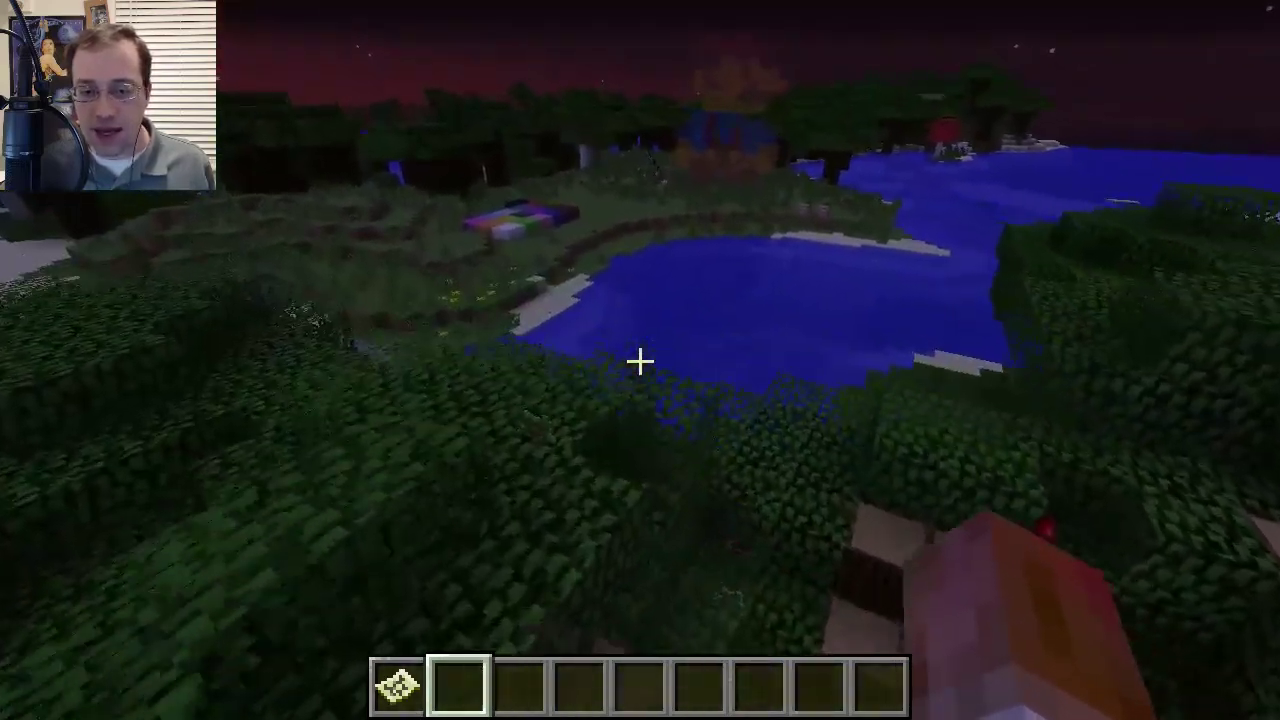
pyautogui.press('w')
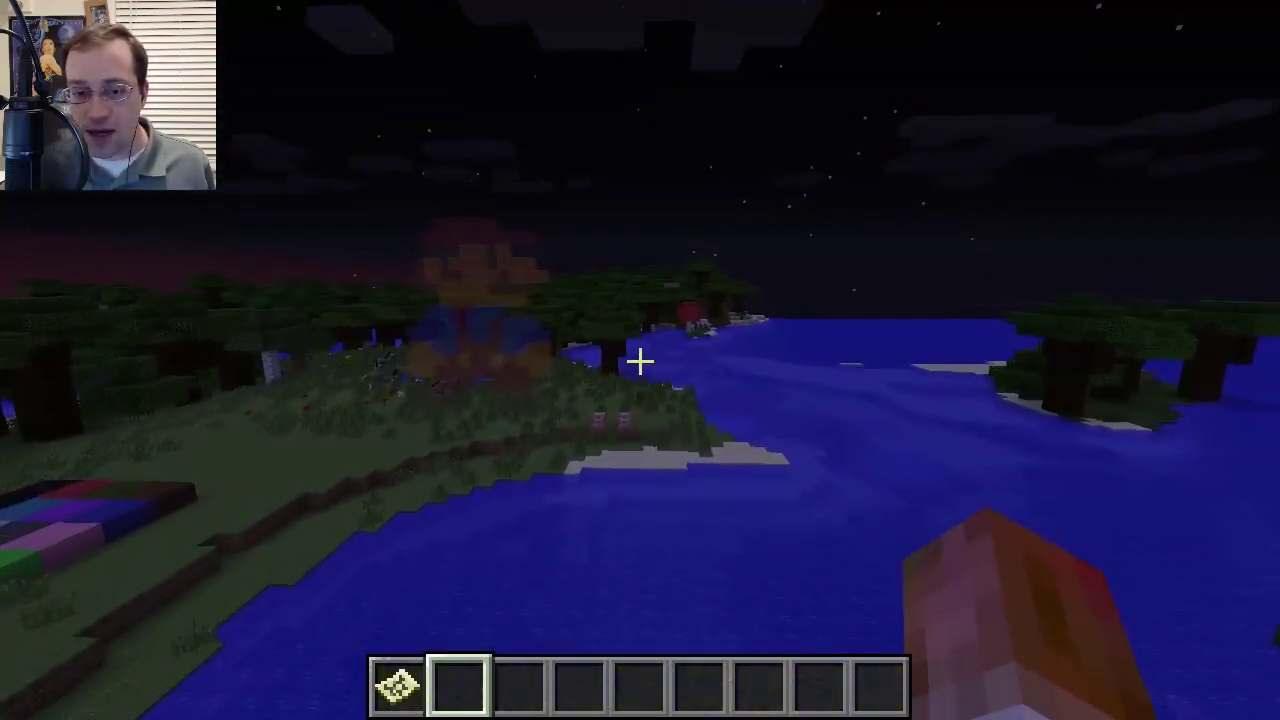
pyautogui.press('w')
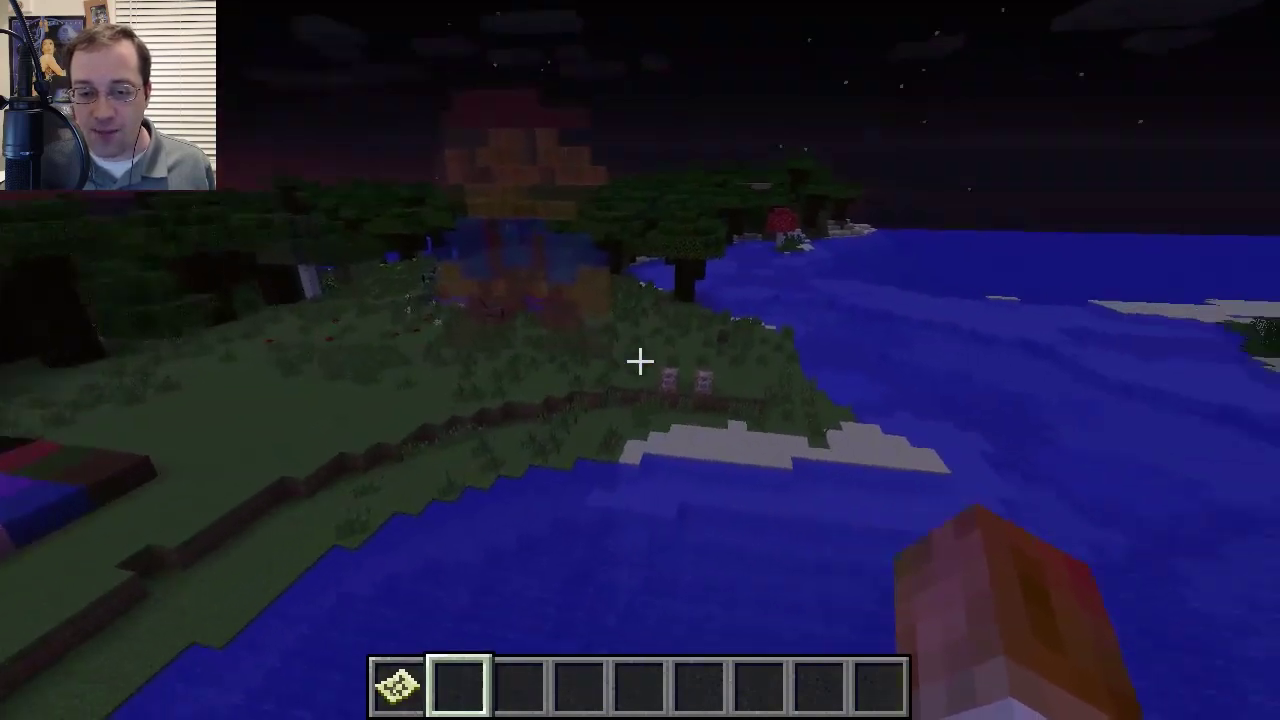
pyautogui.press('w')
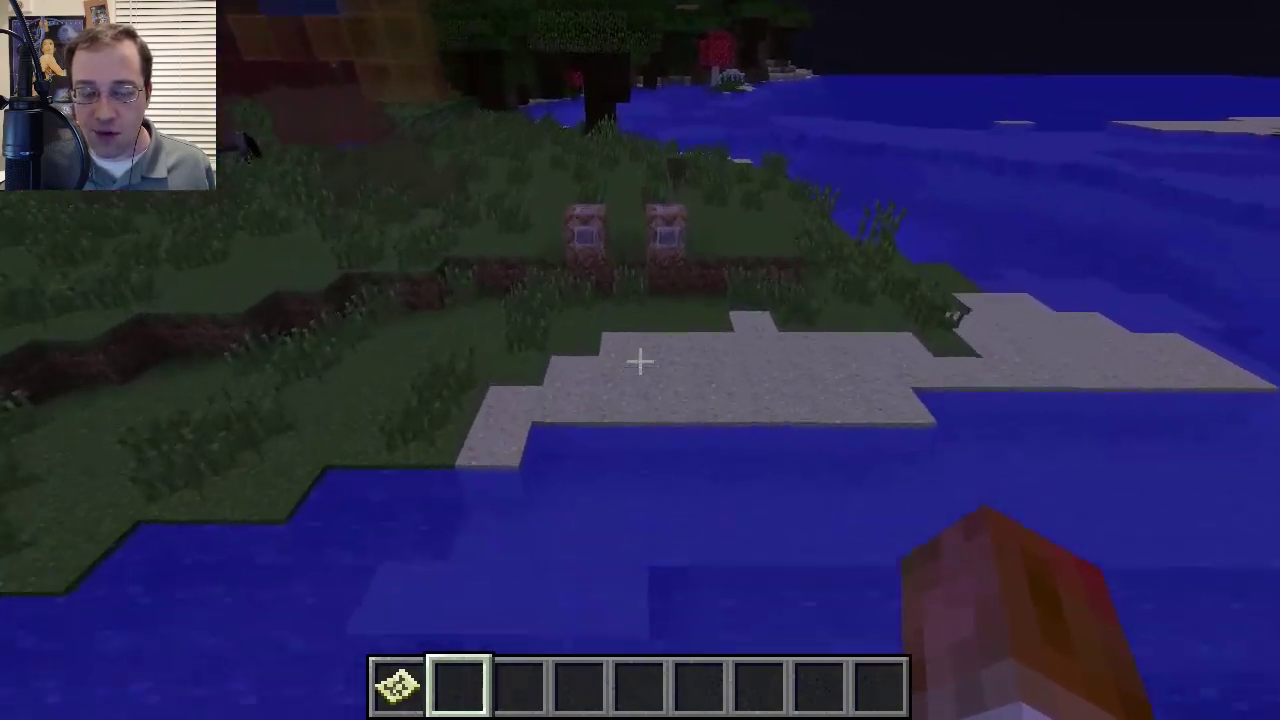
pyautogui.press('w')
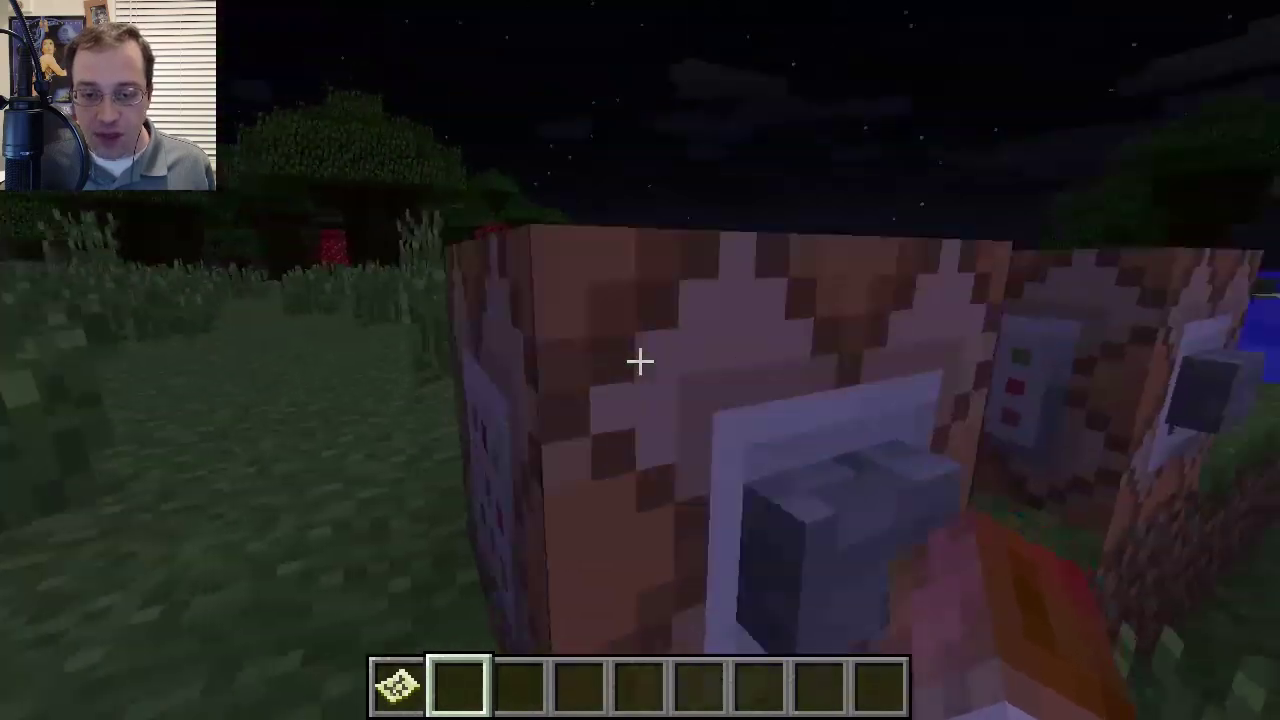
# Inspect the console command of the Jawa command block and close it without changes.
pyautogui.press('s')
pyautogui.press('d')
pyautogui.rightClick(640, 360)
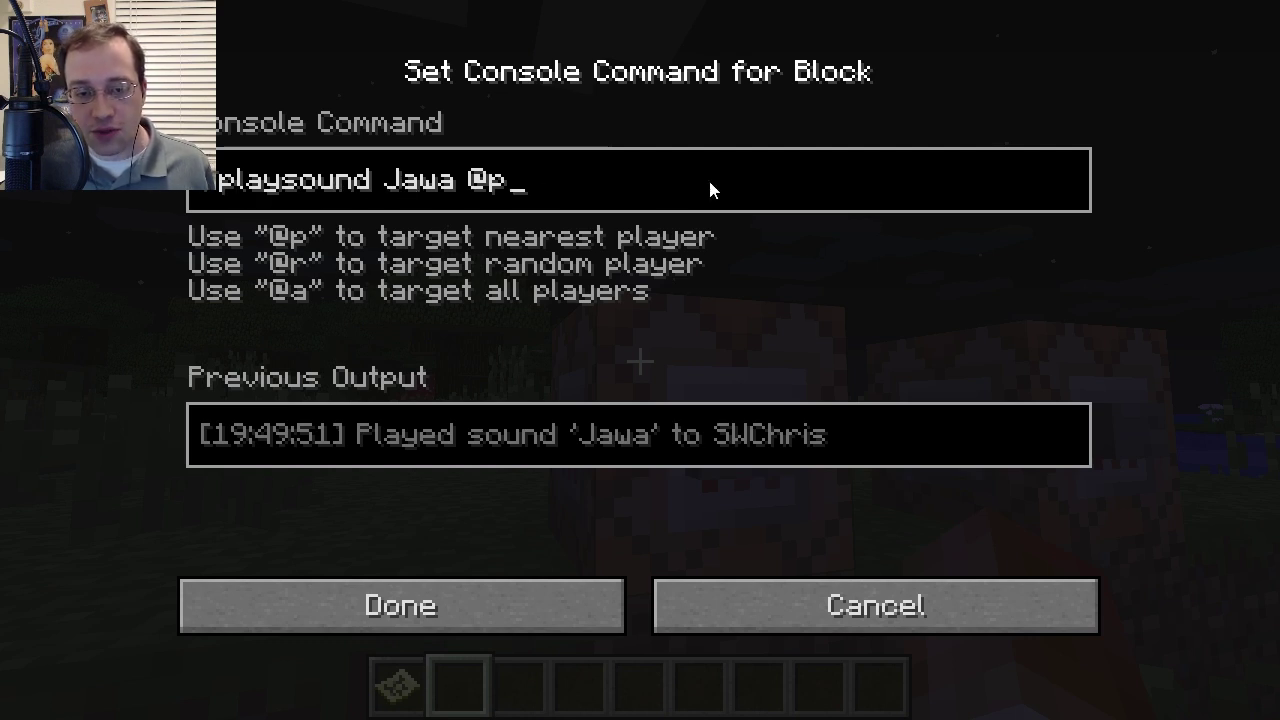
pyautogui.click(771, 605)
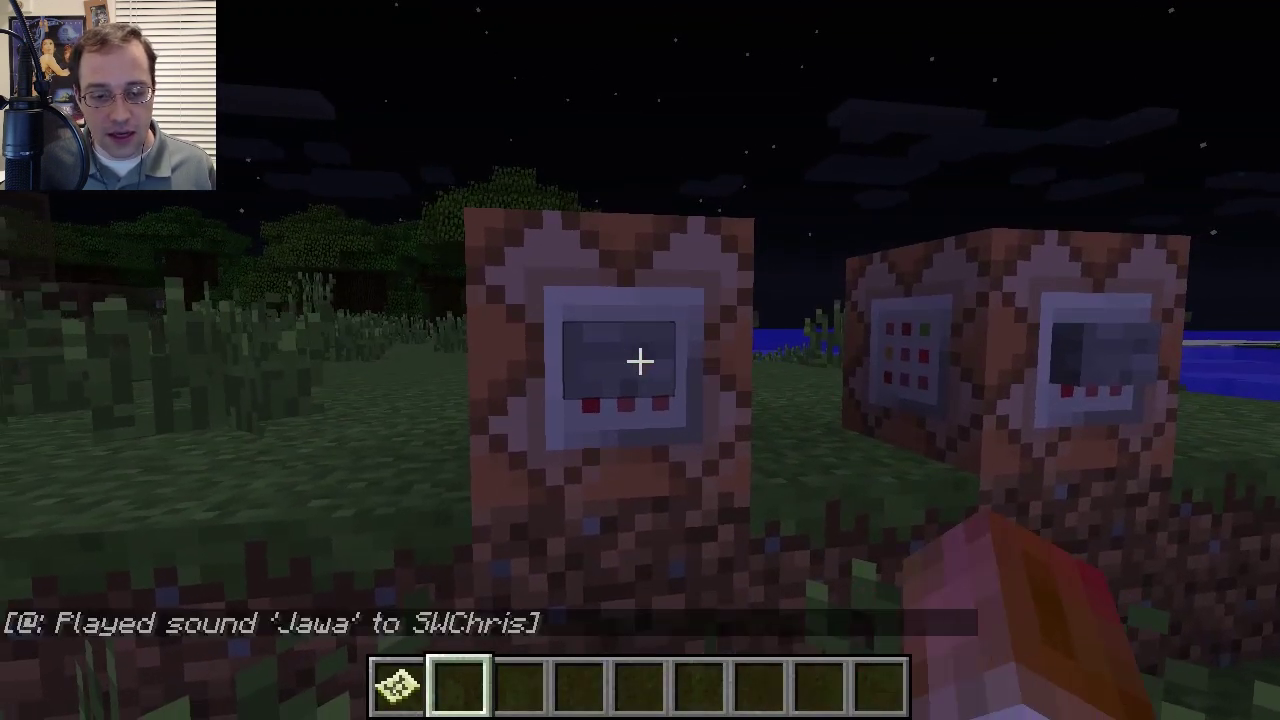
# Trigger the button on the Jawa command block to play its sound, moving around in front of the blocks.
pyautogui.press('s')
pyautogui.press('d')
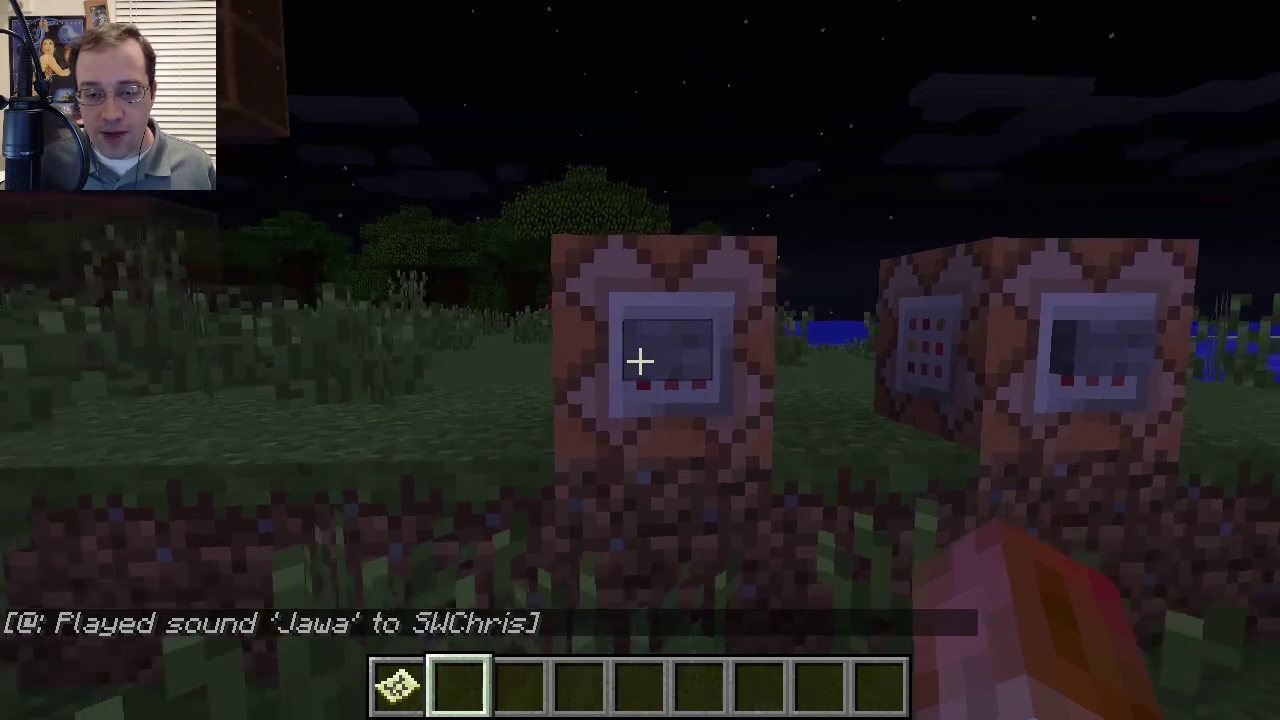
pyautogui.press('w')
pyautogui.press('a')
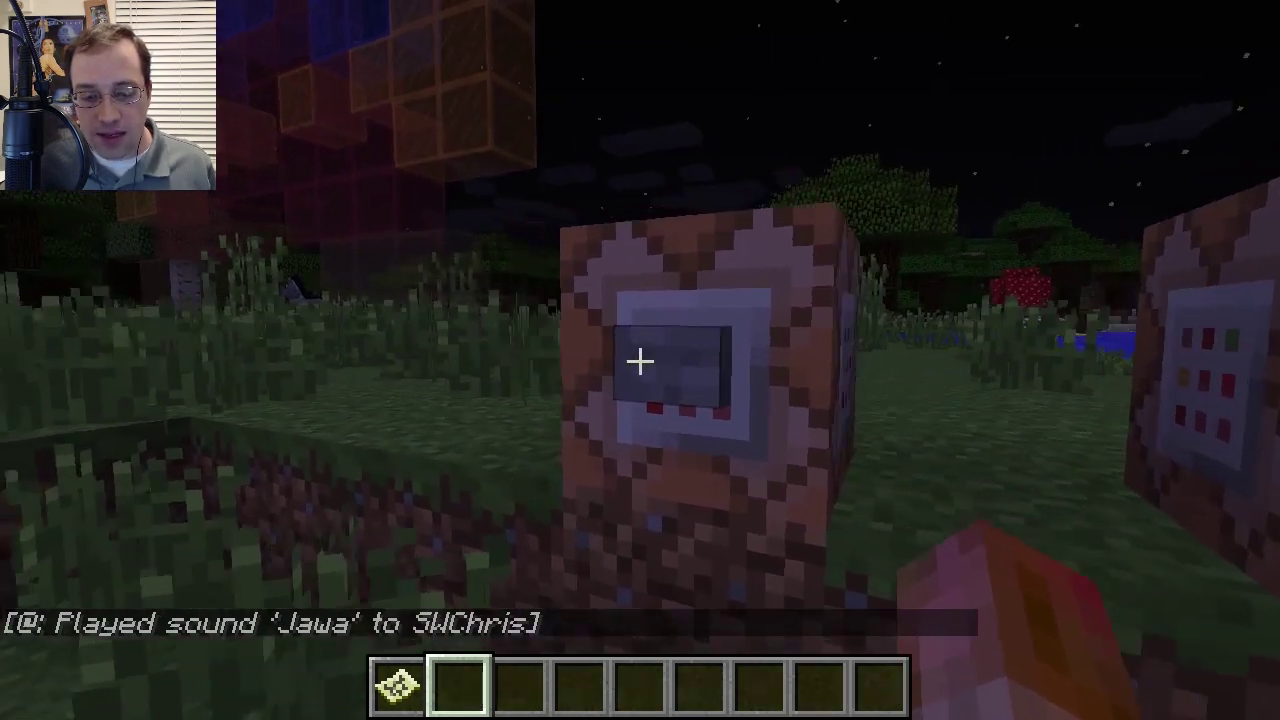
pyautogui.press('d')
pyautogui.press('w')
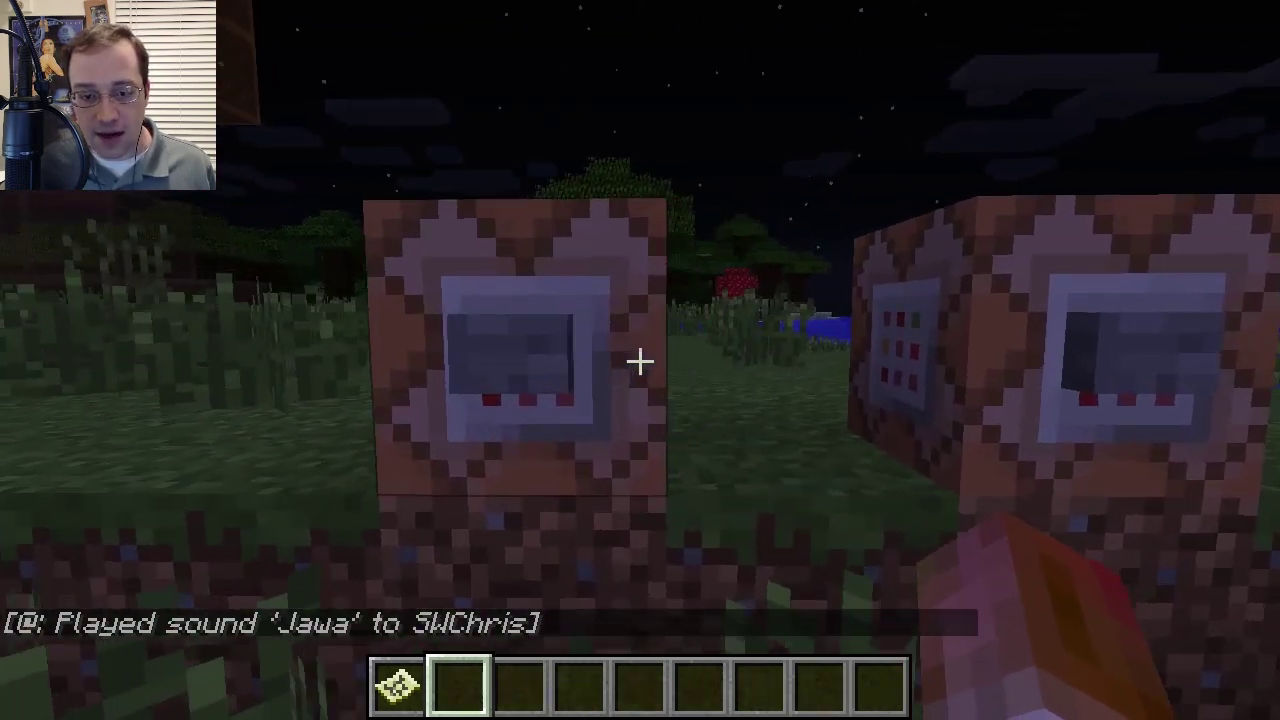
pyautogui.press('s')
pyautogui.press('w')
pyautogui.rightClick(640, 361)
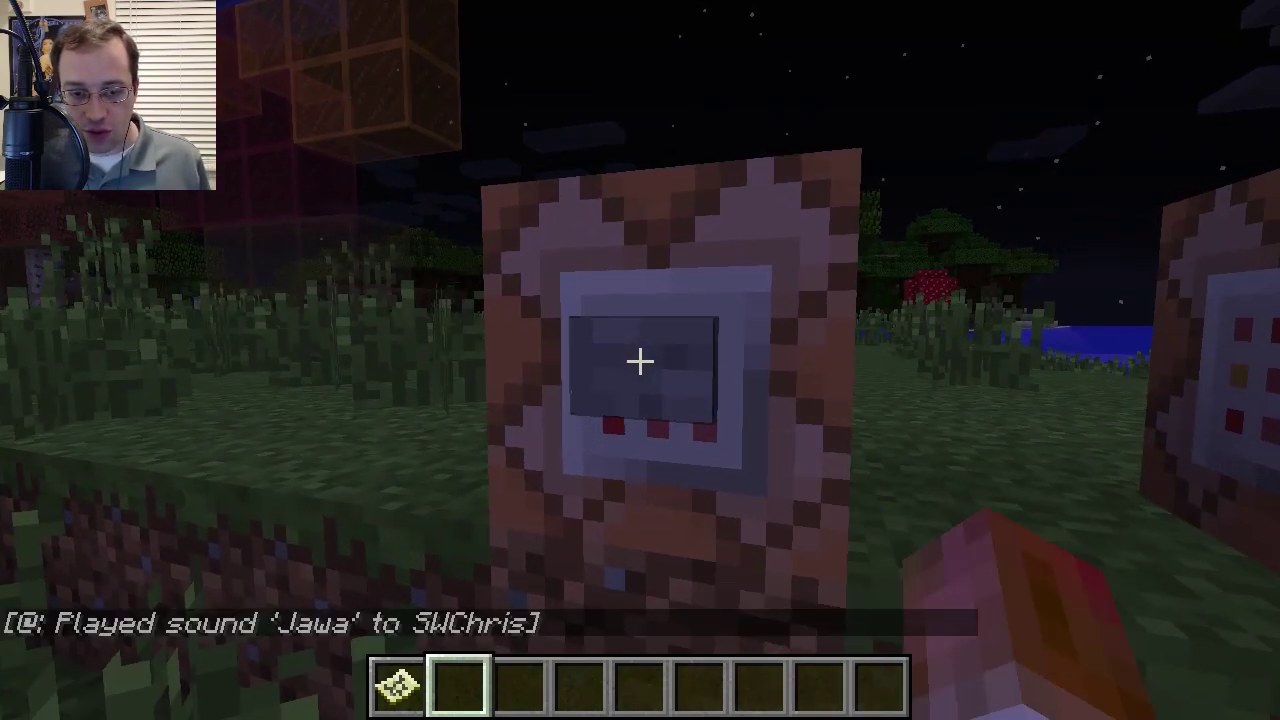
pyautogui.press('s')
pyautogui.press('w')
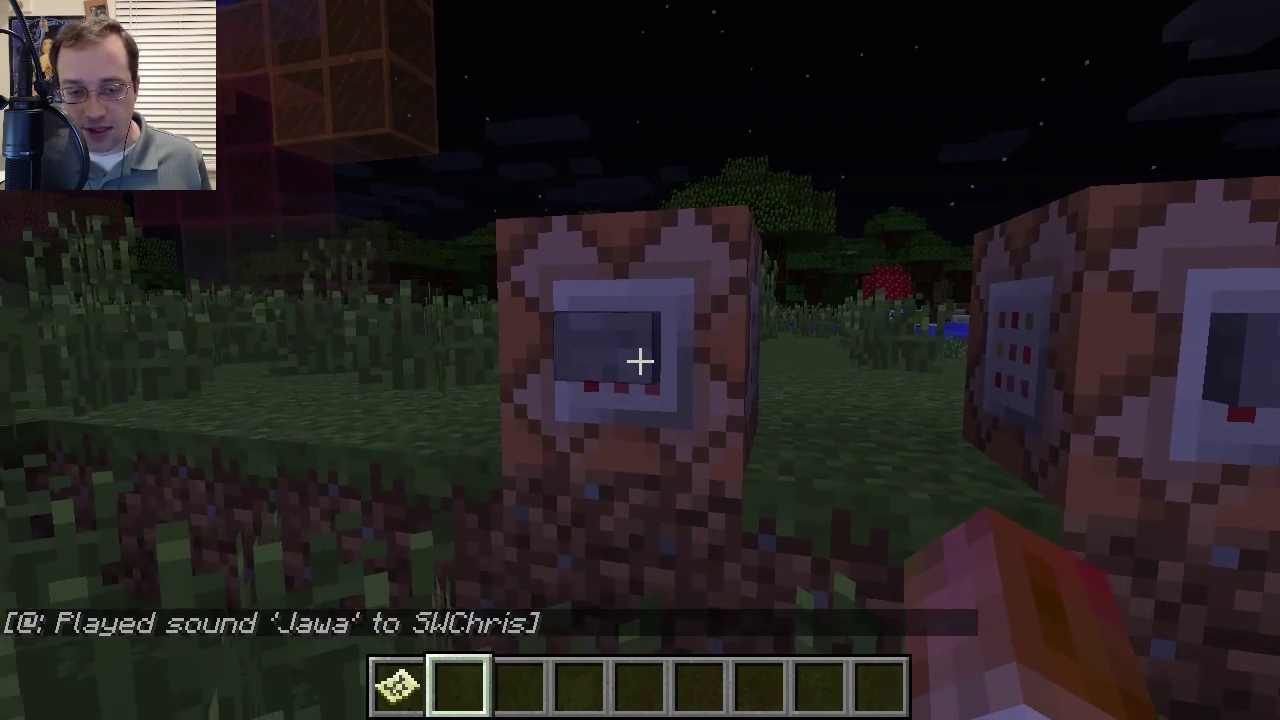
pyautogui.press('s')
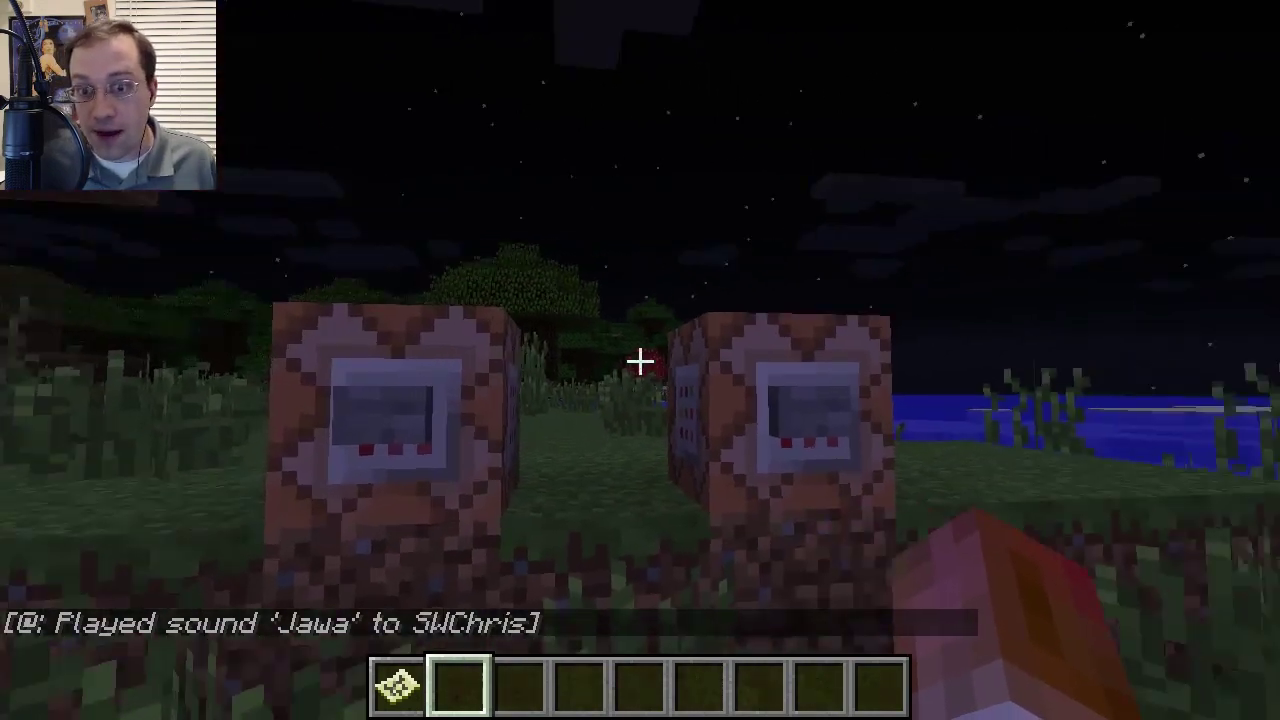
# Accept the other block's command /playsound ObiRandom @p and trigger its button repeatedly to play the sound.
pyautogui.rightClick(640, 360)
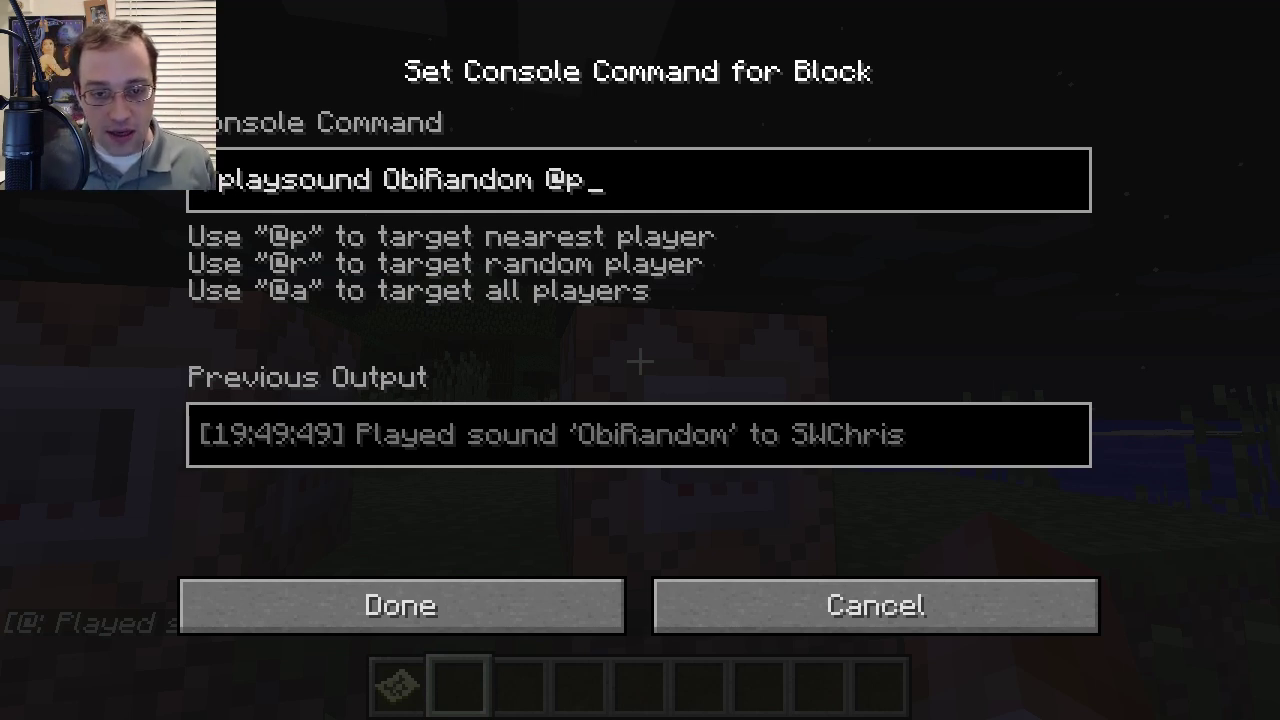
pyautogui.click(506, 611)
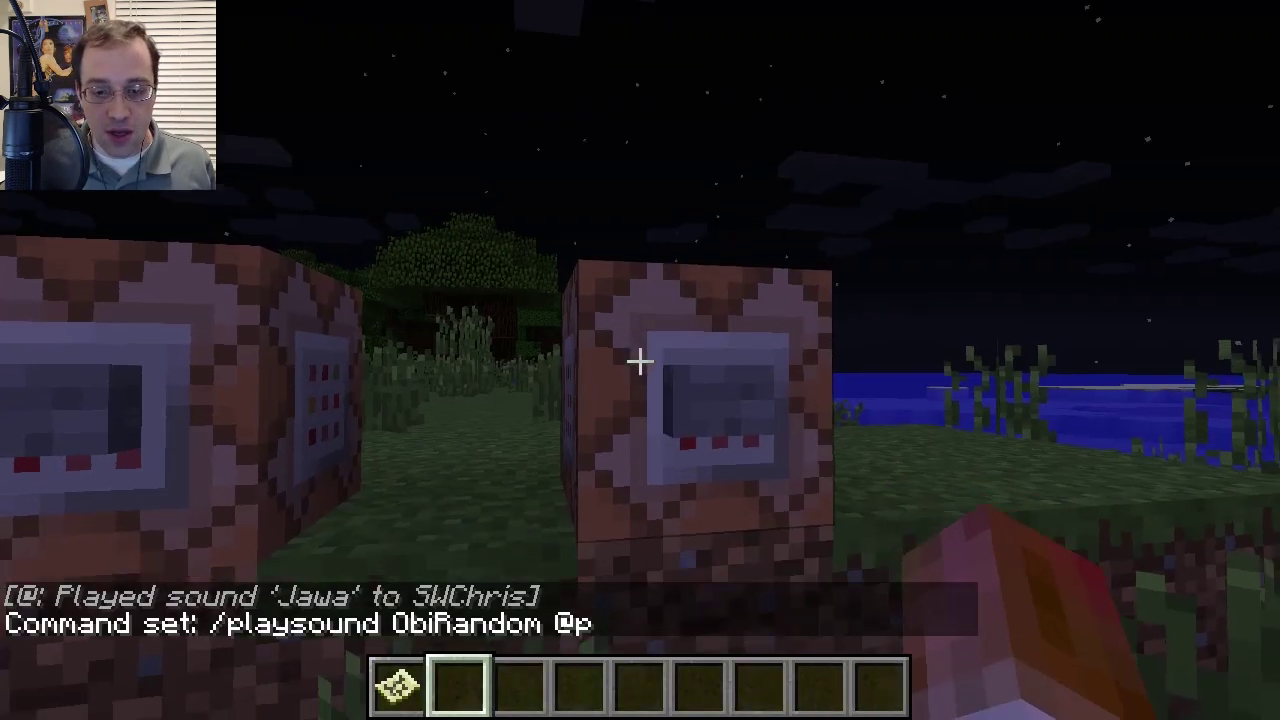
pyautogui.press('s')
pyautogui.rightClick(640, 361)
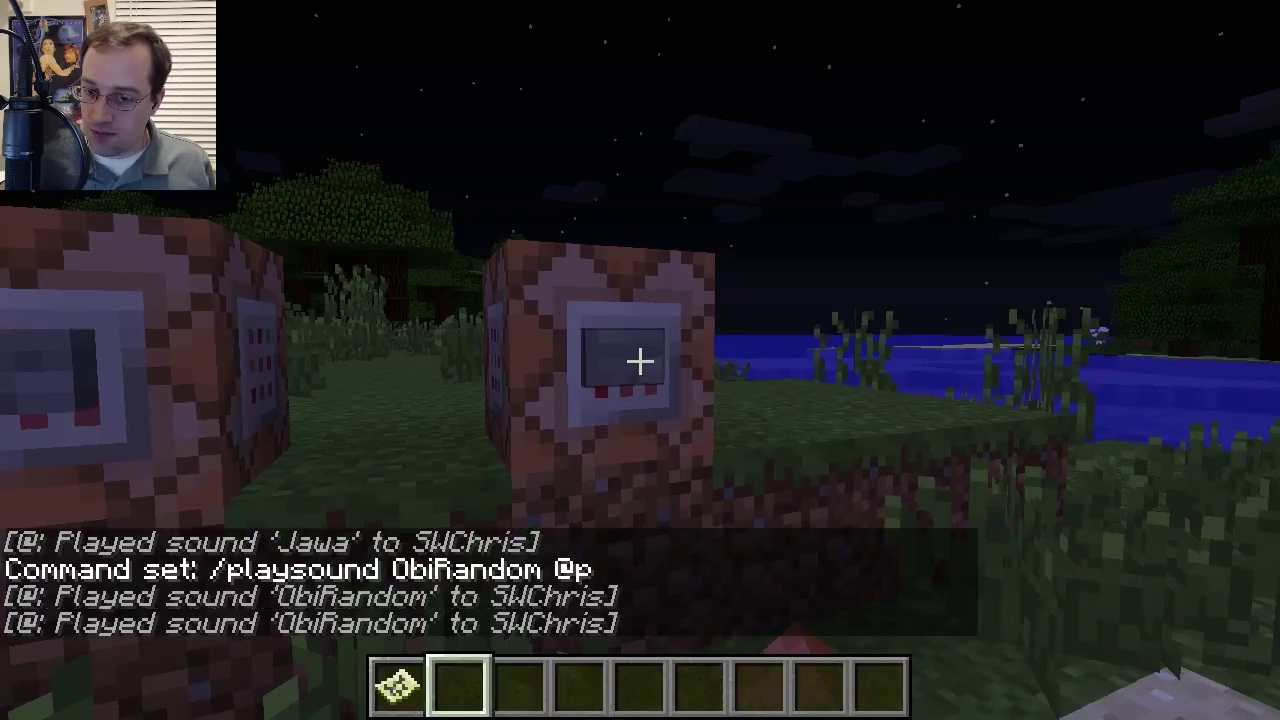
pyautogui.rightClick(640, 361)
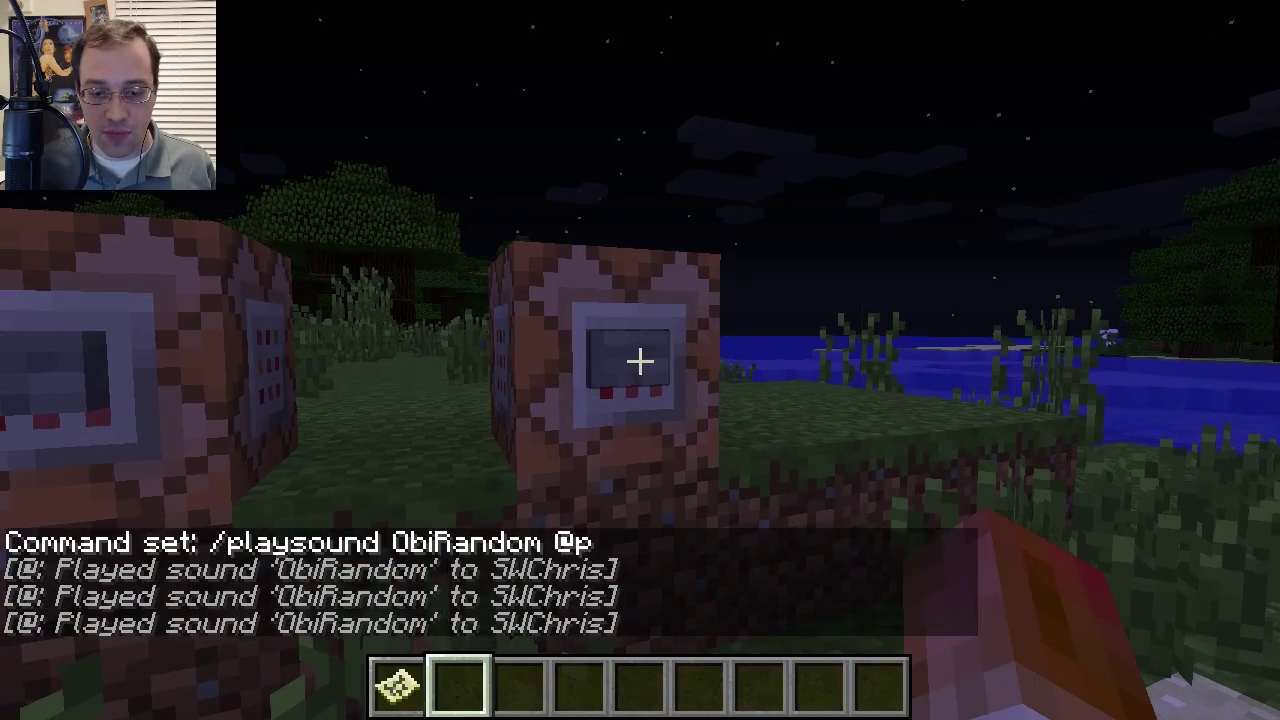
pyautogui.press('w')
pyautogui.press('d')
pyautogui.rightClick(640, 361)
pyautogui.press('a')
pyautogui.rightClick(640, 361)
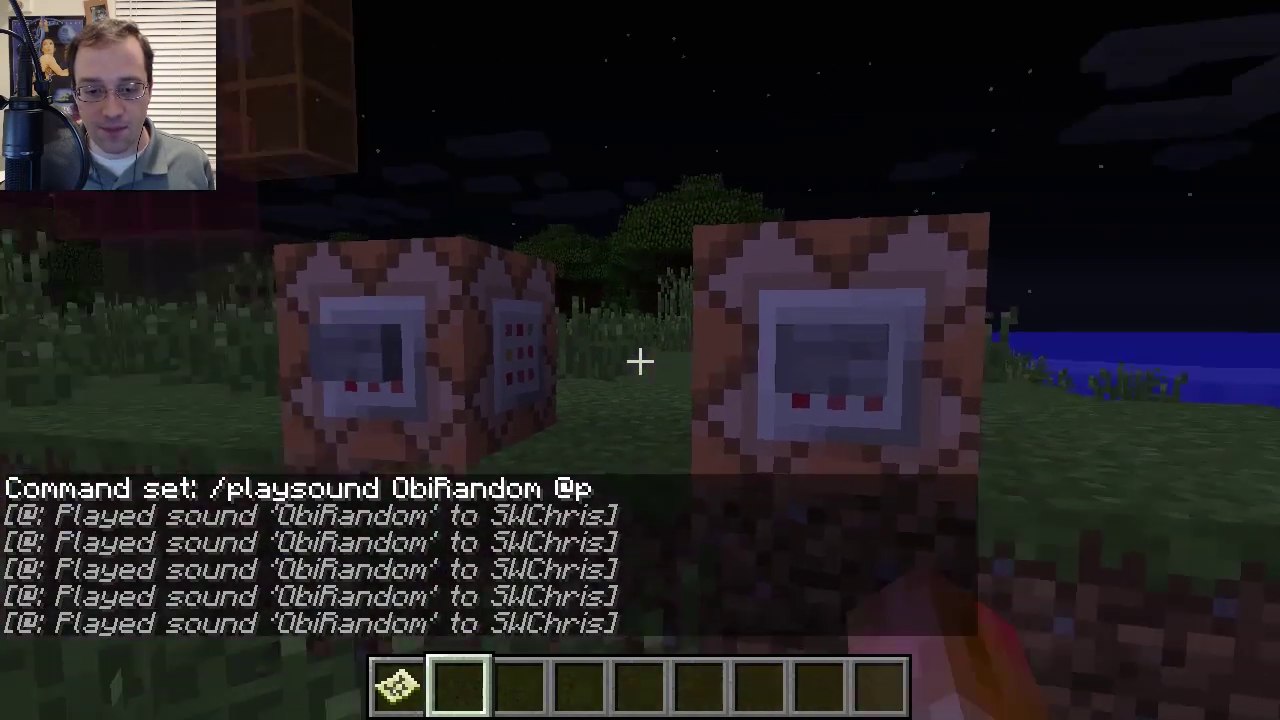
pyautogui.press('w')
pyautogui.press('s')
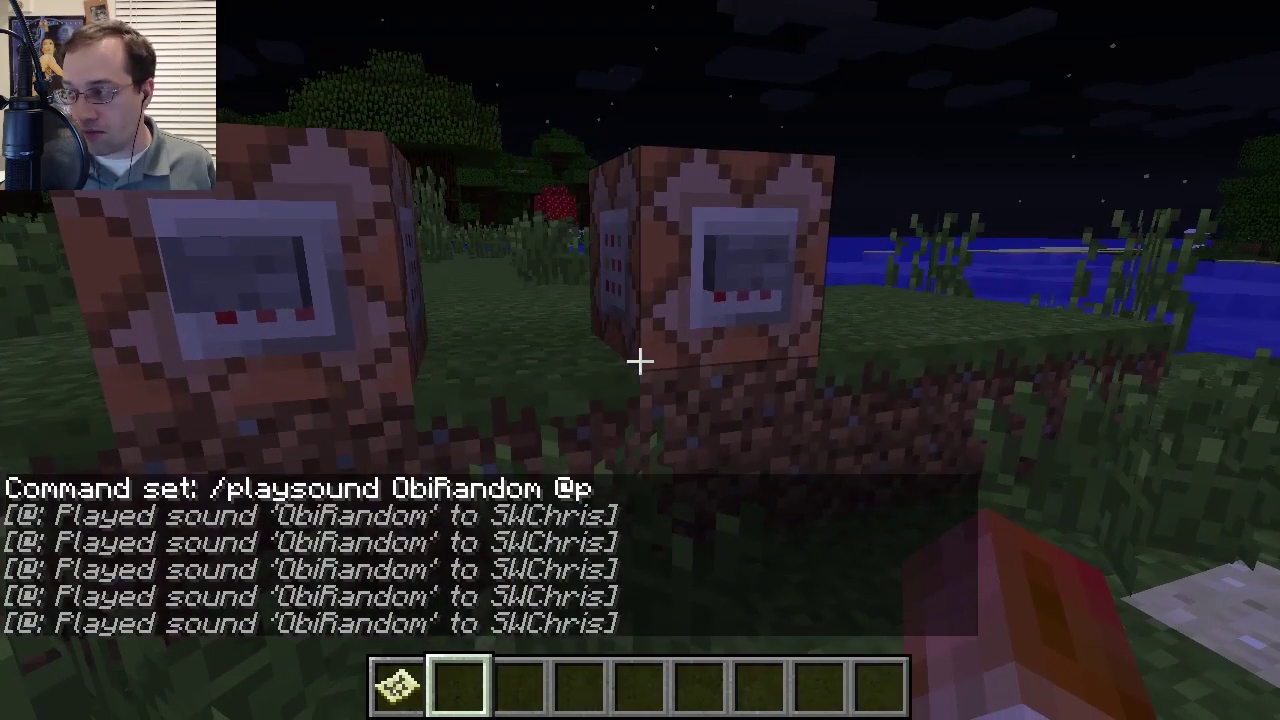
pyautogui.press('d')
pyautogui.press('d')
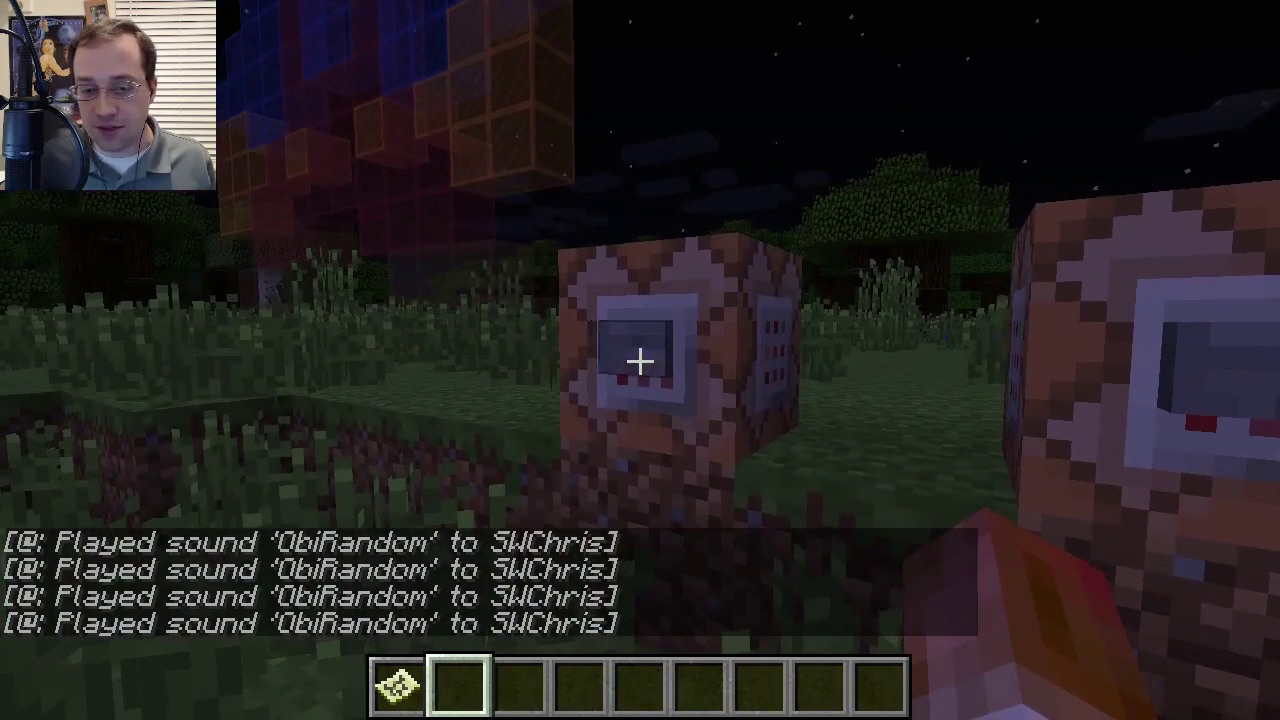
# Trigger the Jawa and ObiRandom command blocks alternately in quick succession to compare their sounds.
pyautogui.rightClick(640, 361)
pyautogui.rightClick(640, 361)
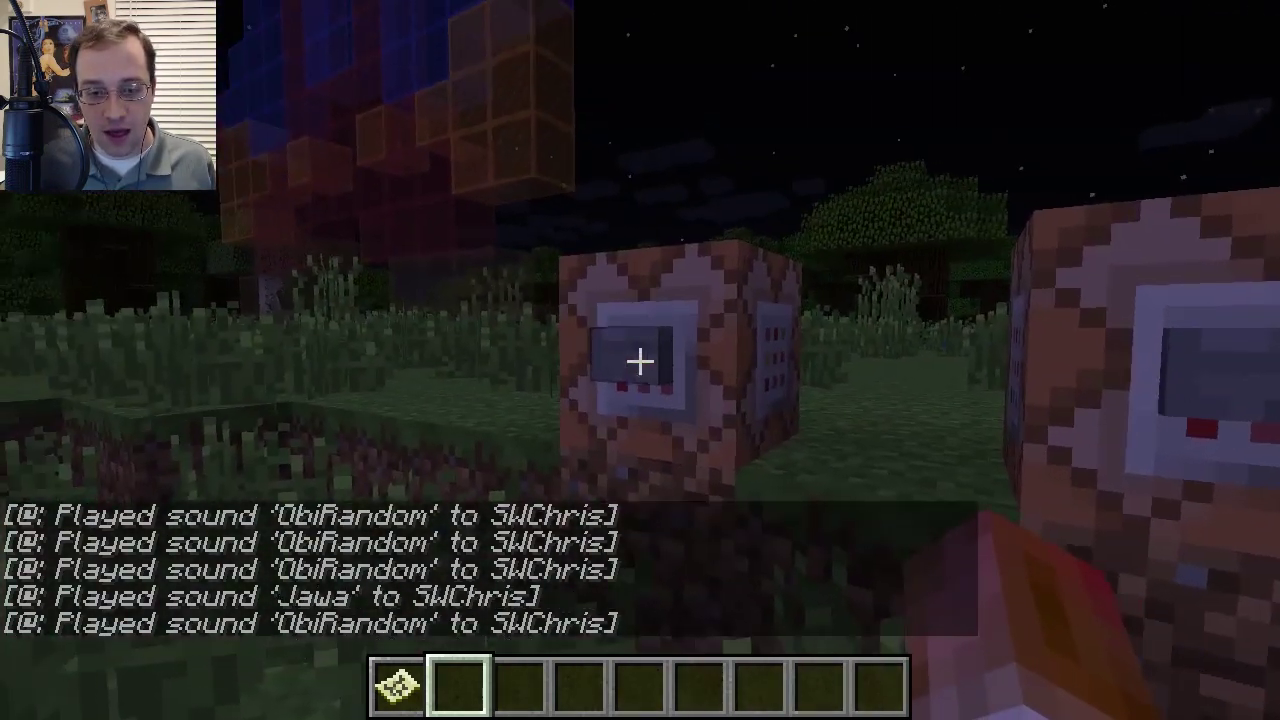
pyautogui.rightClick(640, 361)
pyautogui.rightClick(640, 361)
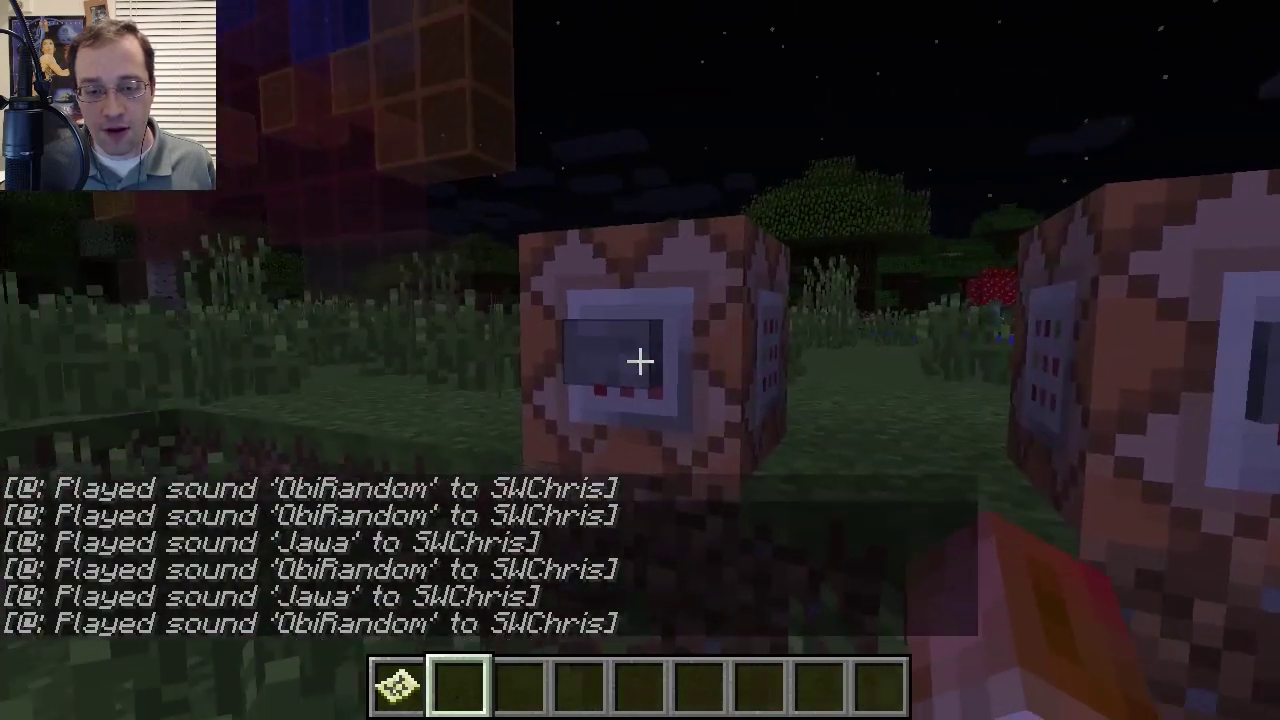
pyautogui.rightClick(640, 361)
pyautogui.press('a')
pyautogui.rightClick(640, 361)
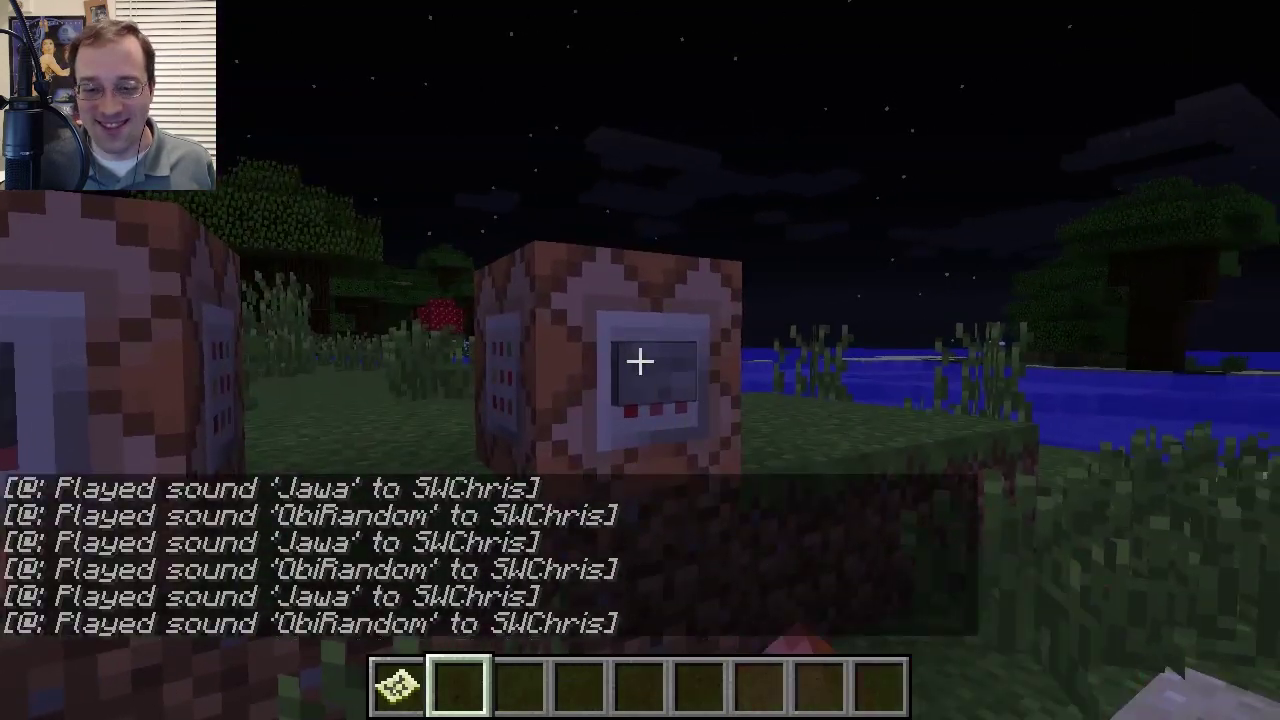
pyautogui.press('d')
pyautogui.rightClick(640, 361)
pyautogui.press('a')
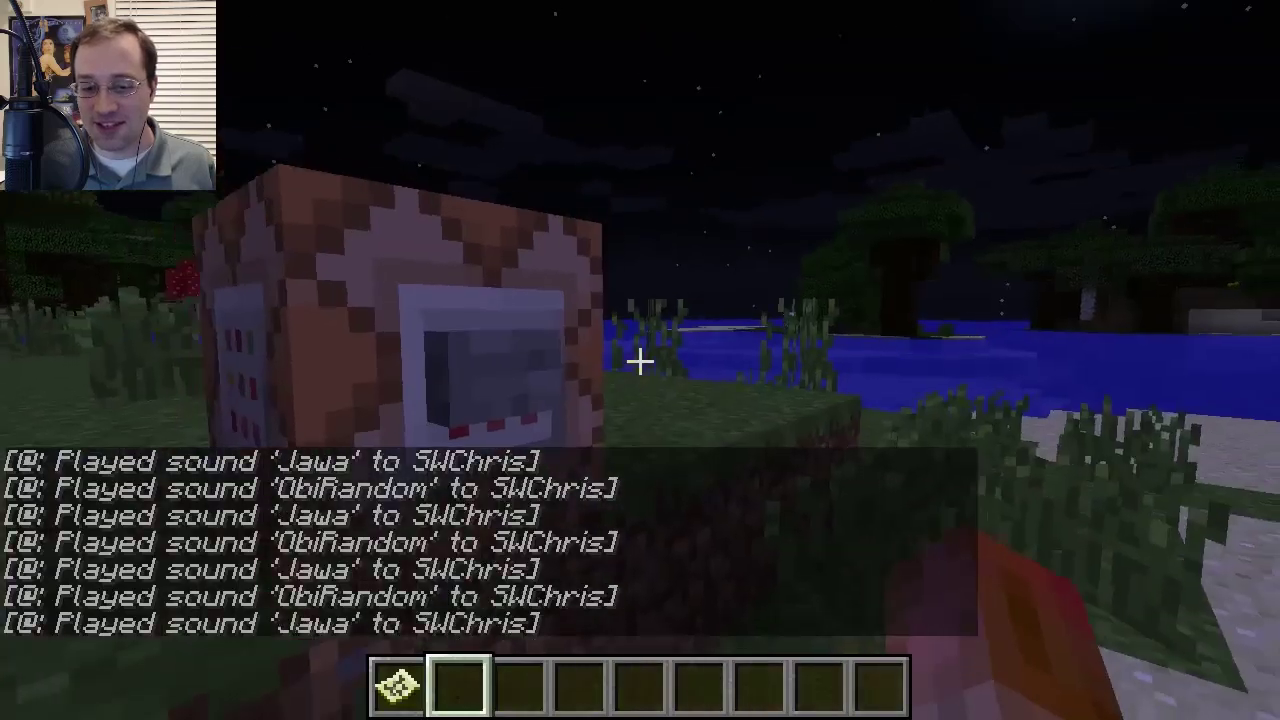
pyautogui.press('d')
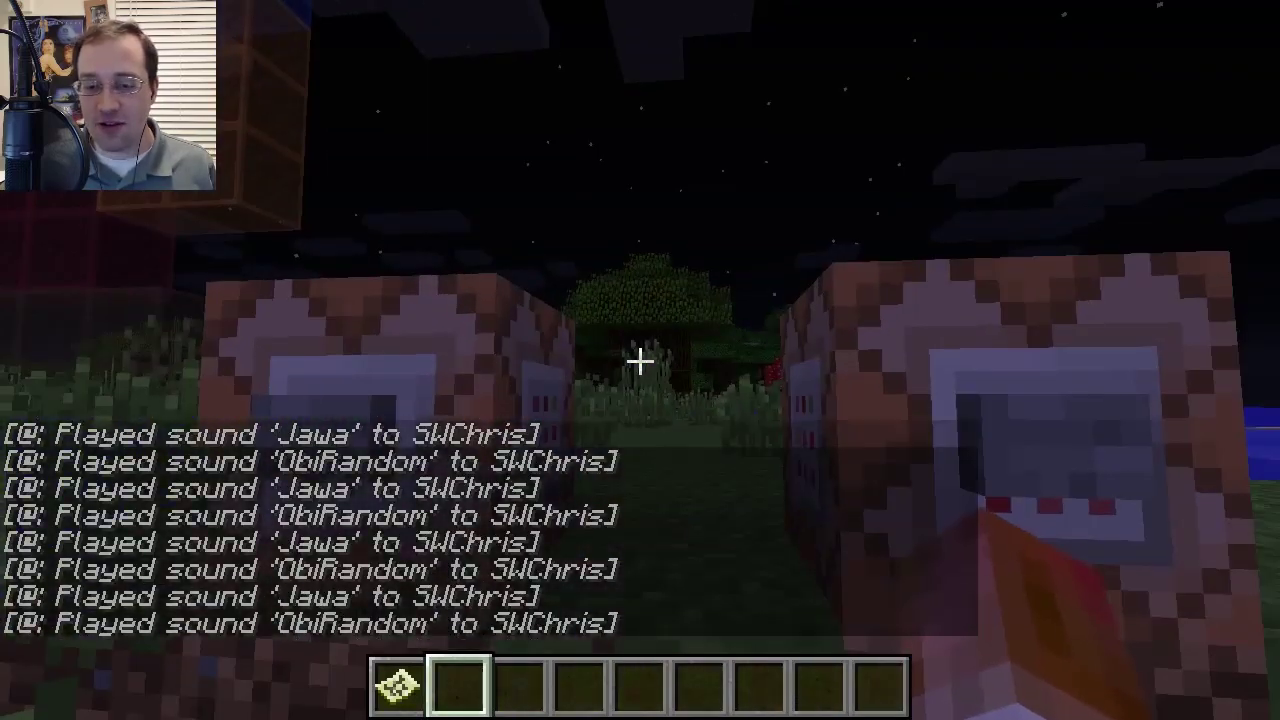
# Fly up around the stained-glass figure to view it from above and return to the two command blocks.
pyautogui.press('s')
pyautogui.press('w')
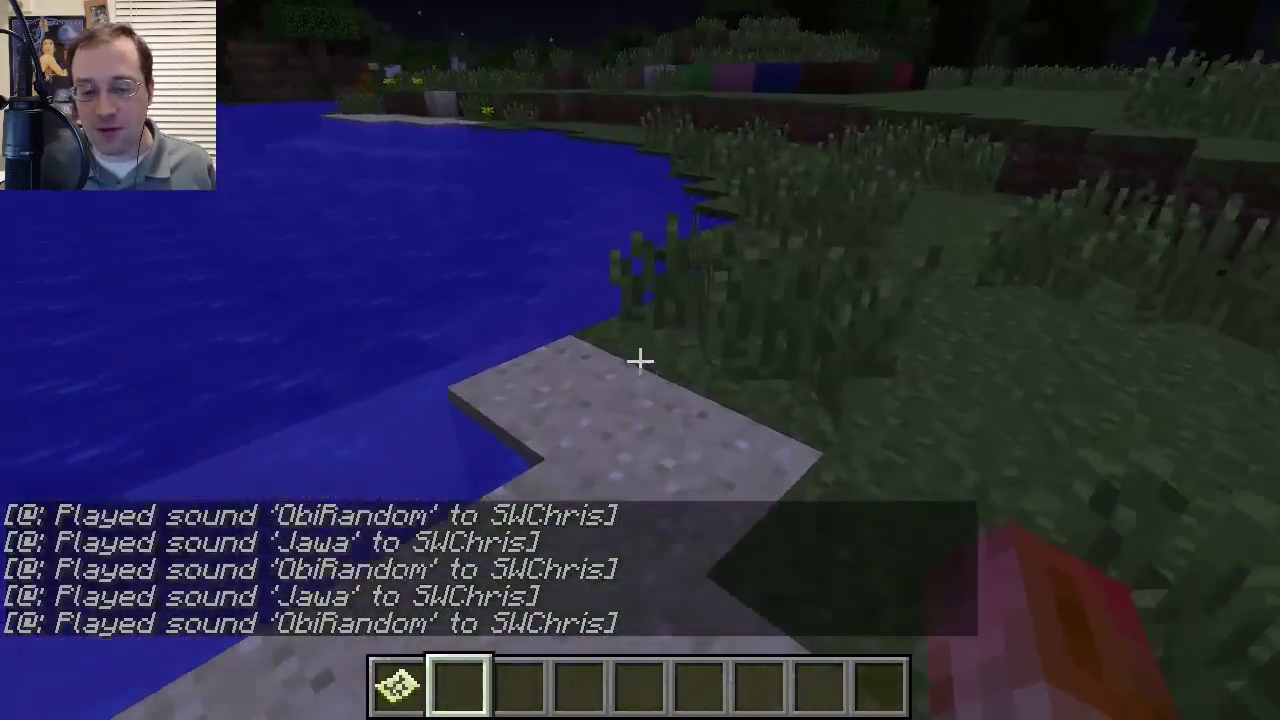
pyautogui.press('space')
pyautogui.press('space')
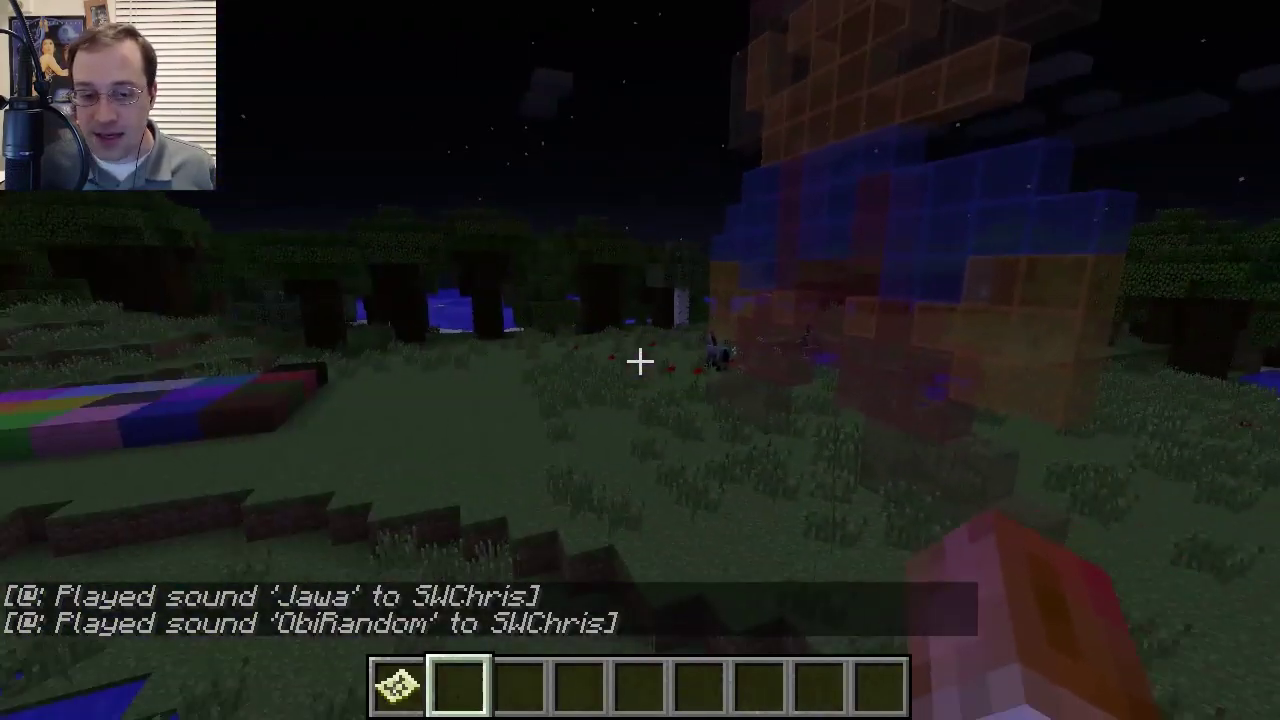
pyautogui.press('s')
pyautogui.press('space')
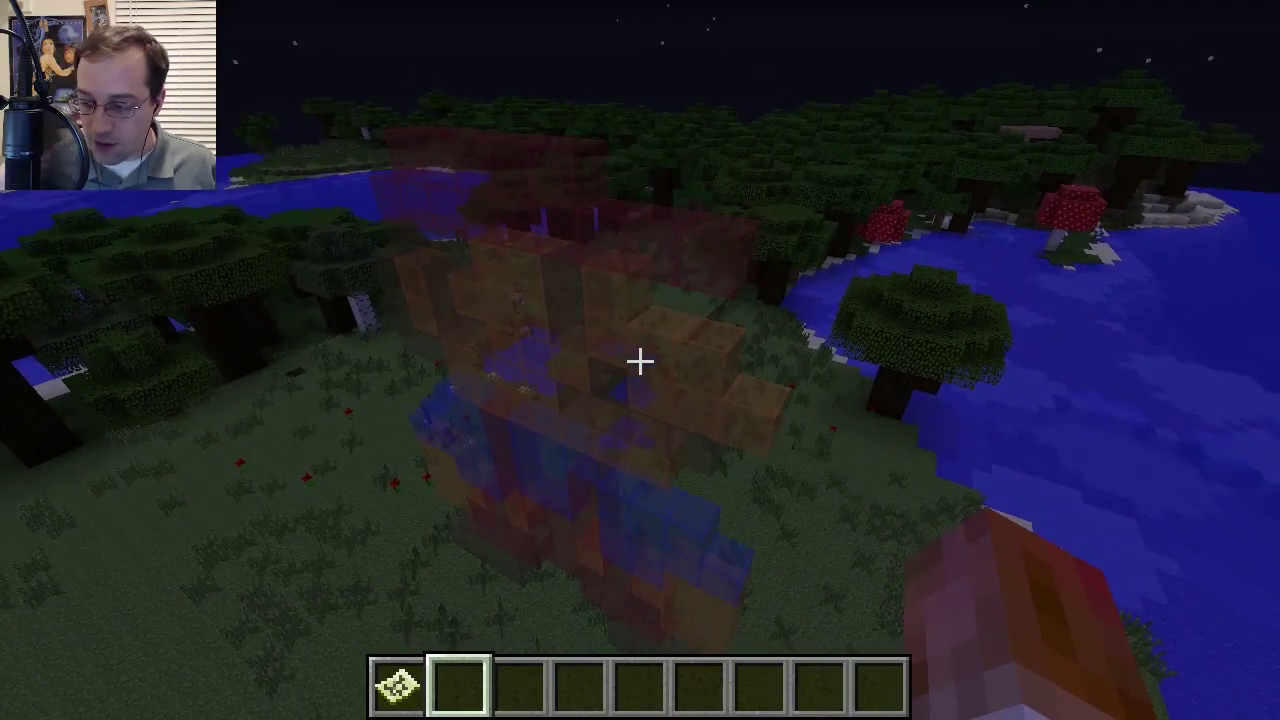
pyautogui.press('w')
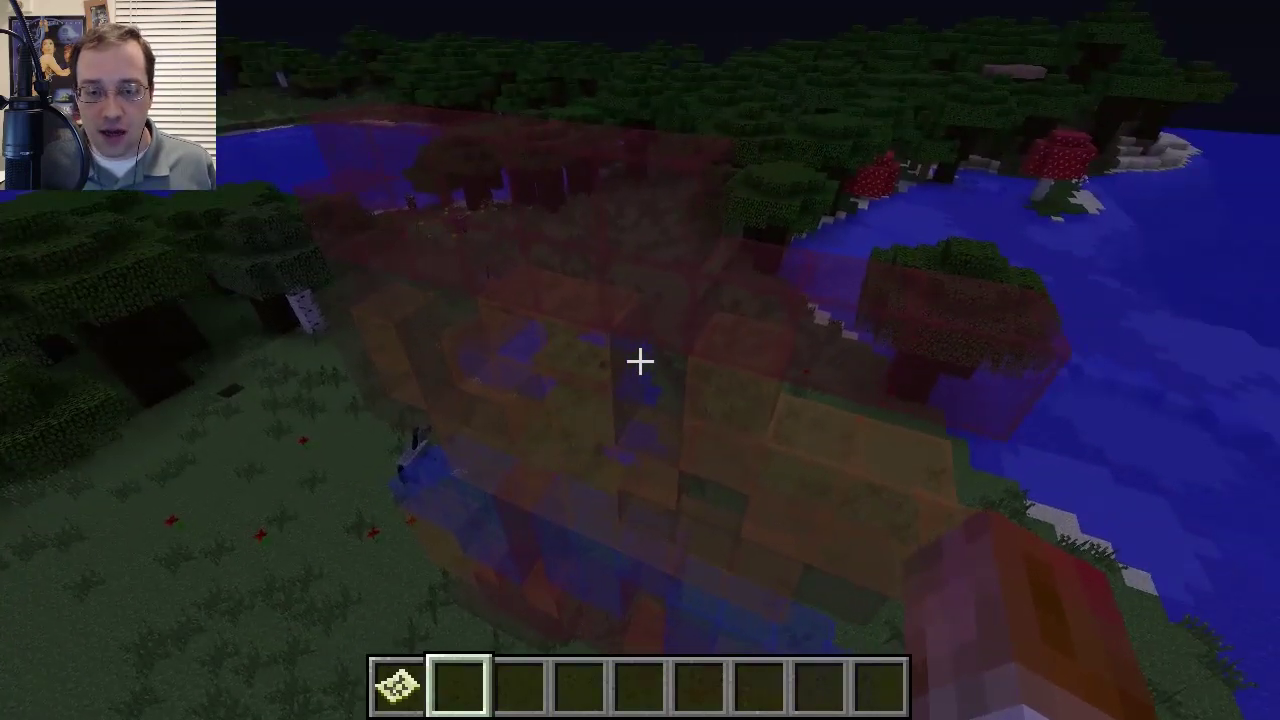
pyautogui.press('w')
pyautogui.press('w')
pyautogui.press('shift')
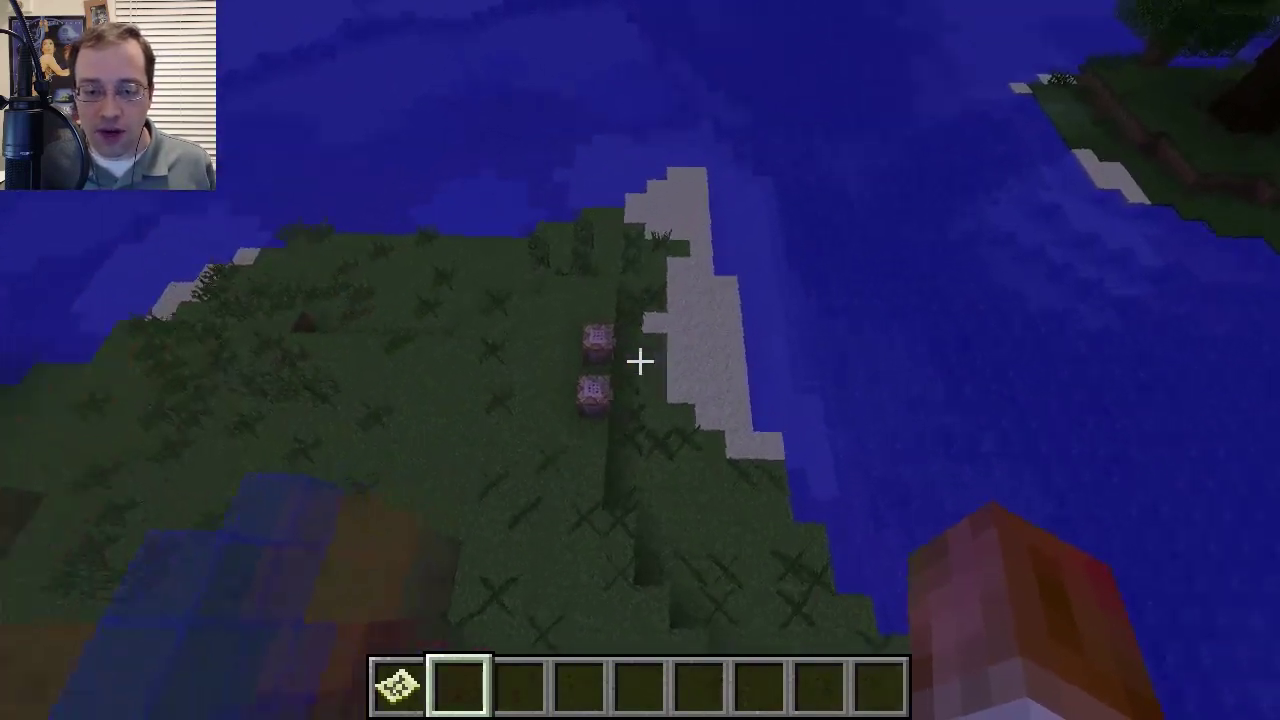
pyautogui.press('w')
pyautogui.press('shift')
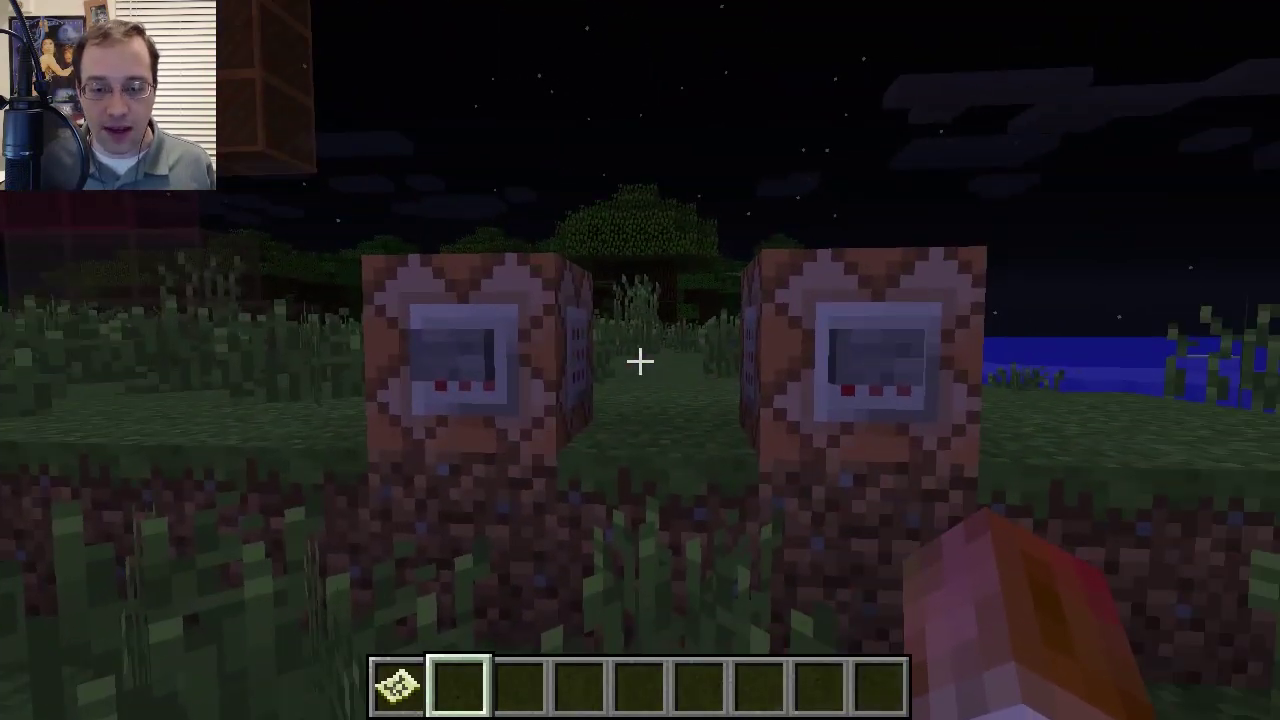
# Switch to the sound definitions JSON in the text editor and highlight the Jawa and ObiRandom entries.
pyautogui.press('e')
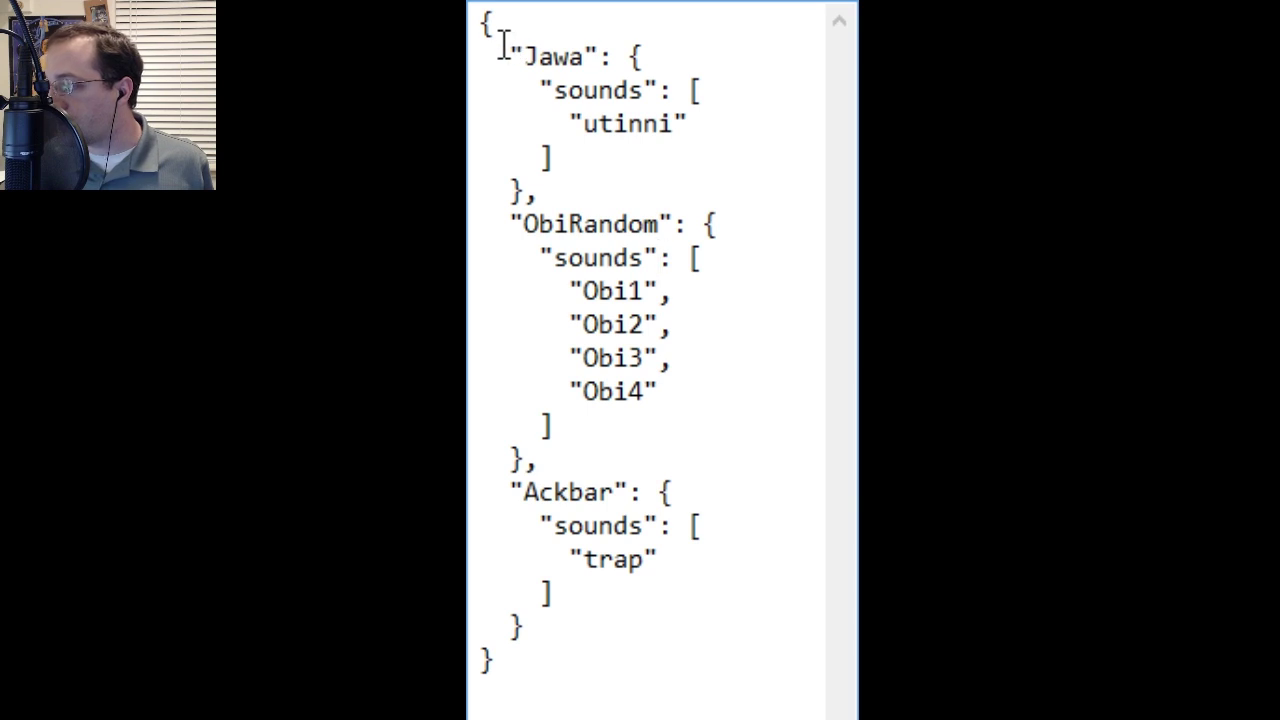
pyautogui.moveTo(510, 57); pyautogui.dragTo(712, 150)
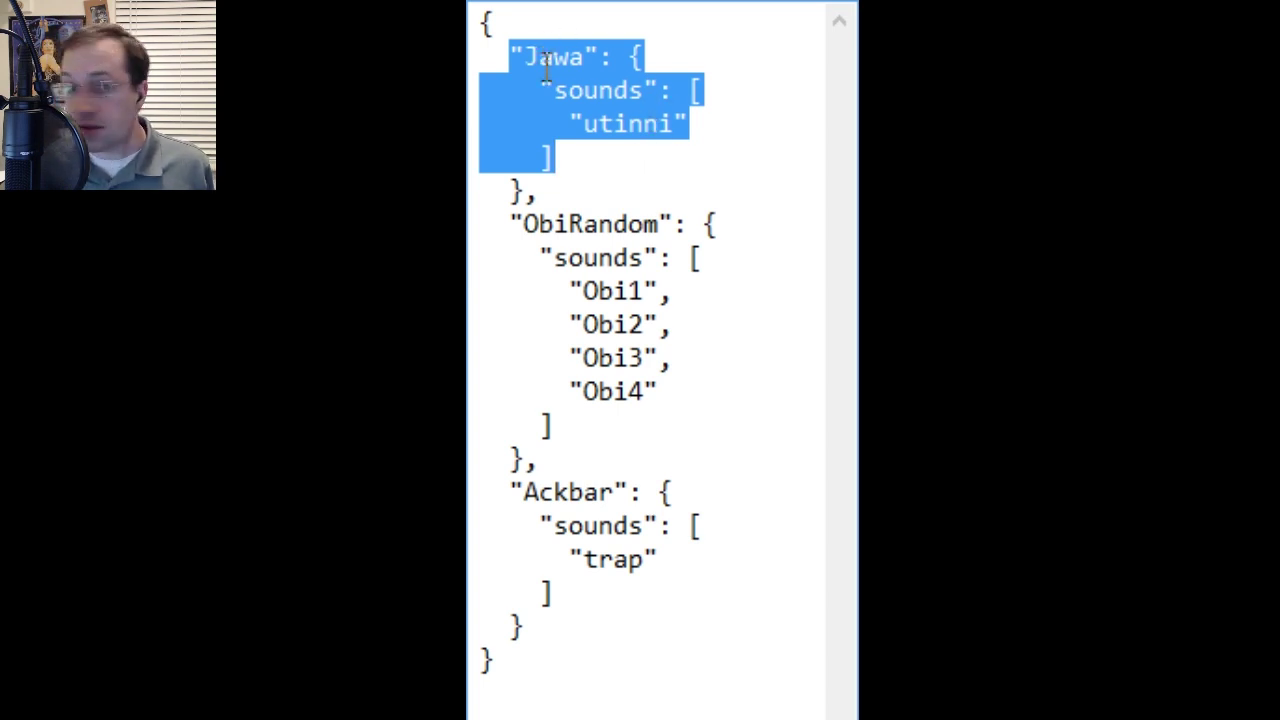
pyautogui.moveTo(492, 220); pyautogui.dragTo(706, 376)
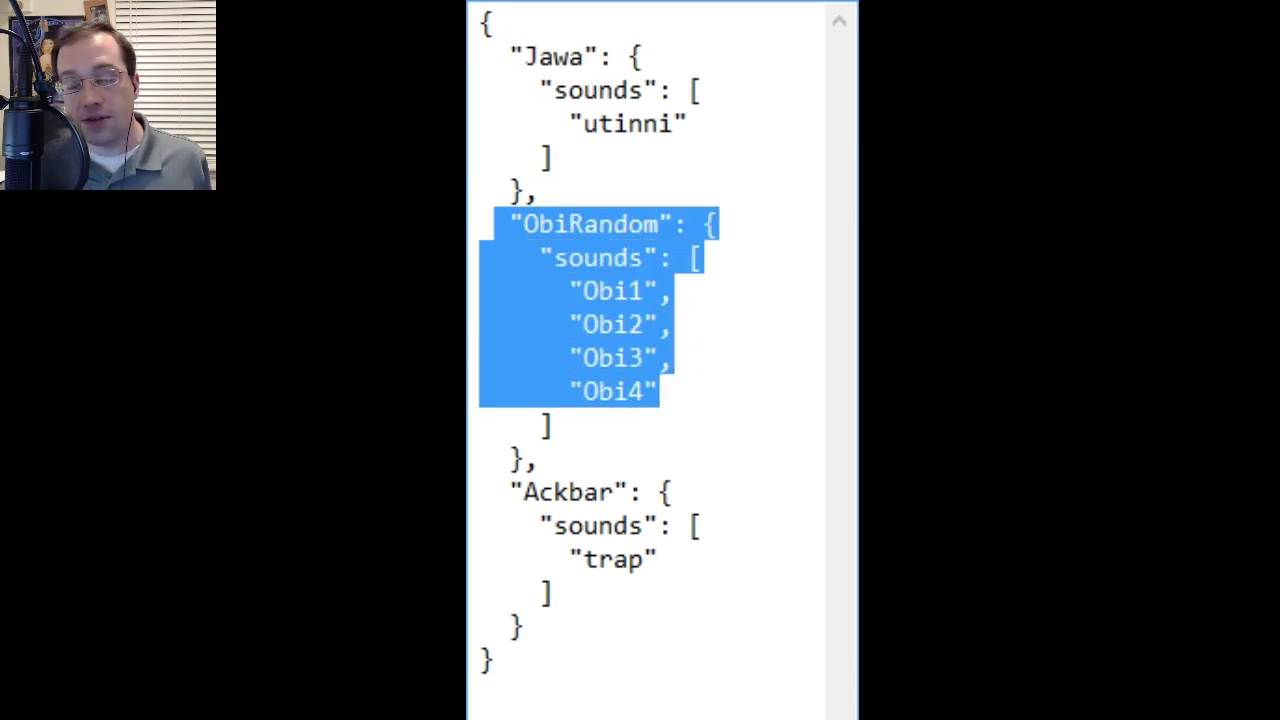
# Highlight the Ackbar entry with its trap sound, followed by the ObiRandom entry, in the sound definitions JSON.
pyautogui.click(474, 468)
pyautogui.moveTo(496, 494); pyautogui.dragTo(701, 558)
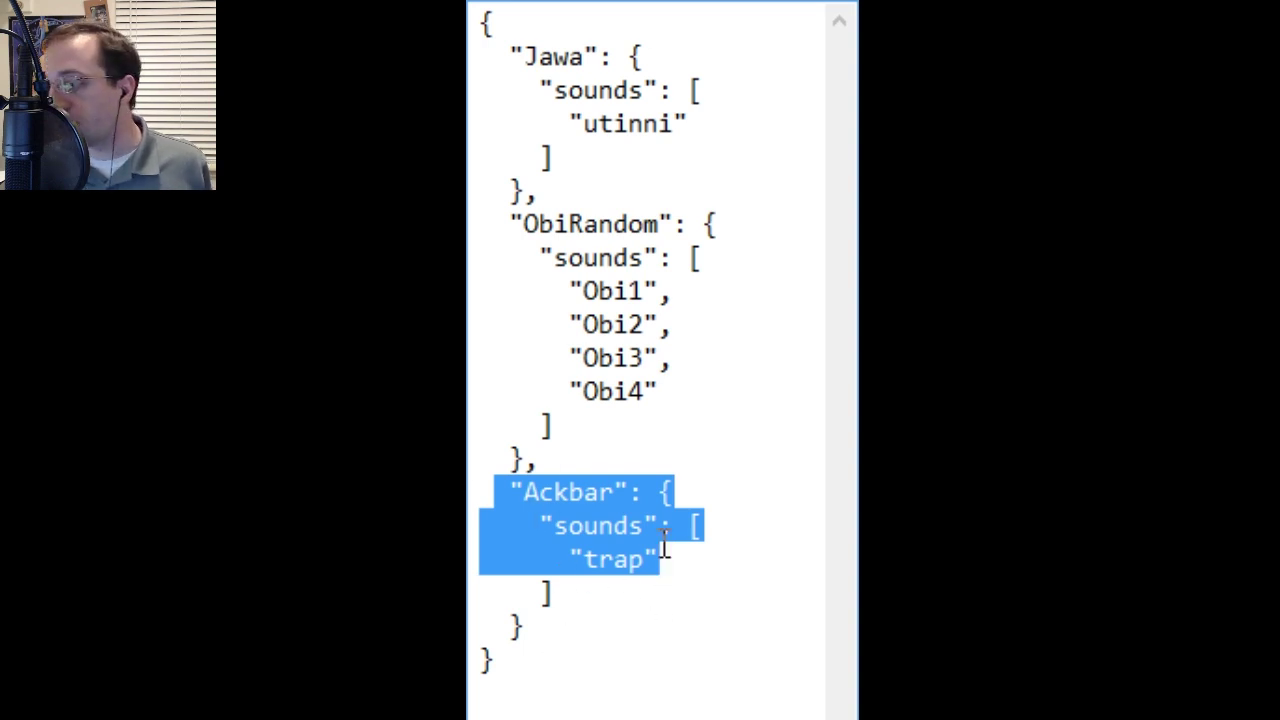
pyautogui.moveTo(667, 391); pyautogui.dragTo(660, 228)
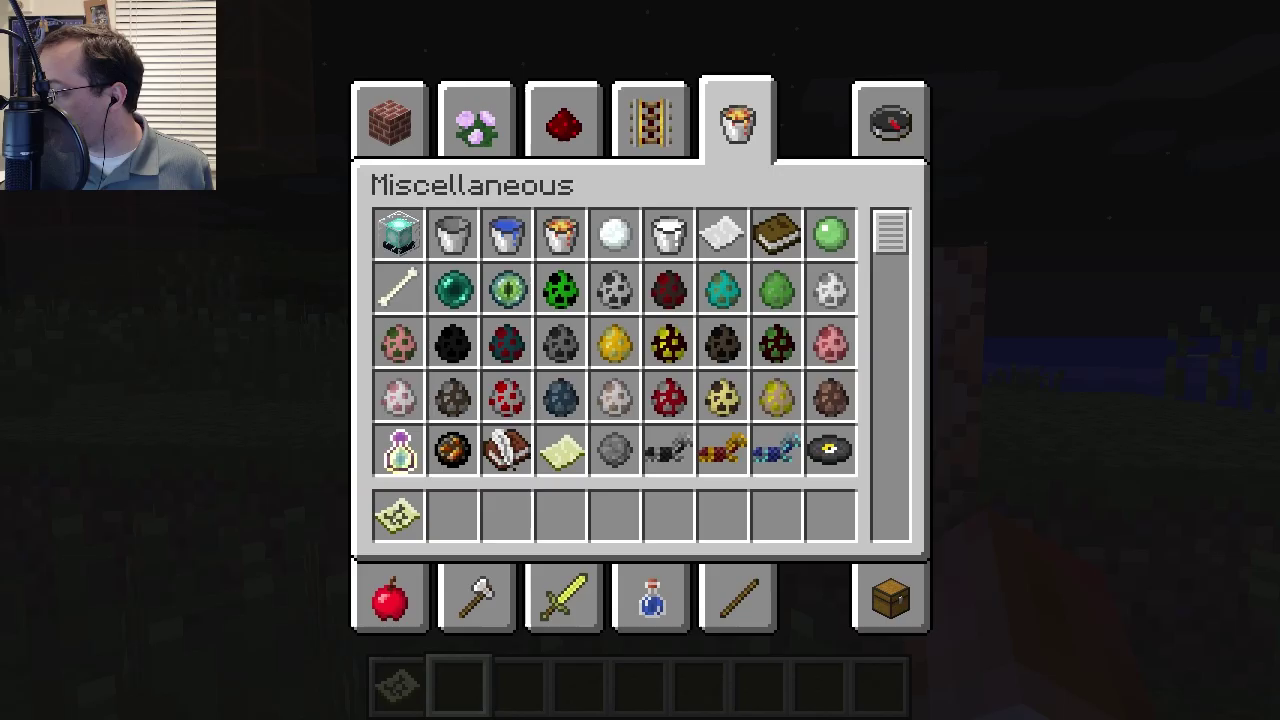
# Return to Minecraft, open the Jawa command block to review its playsound command, and leave it without saving.
pyautogui.press('e')
pyautogui.rightClick(640, 360)
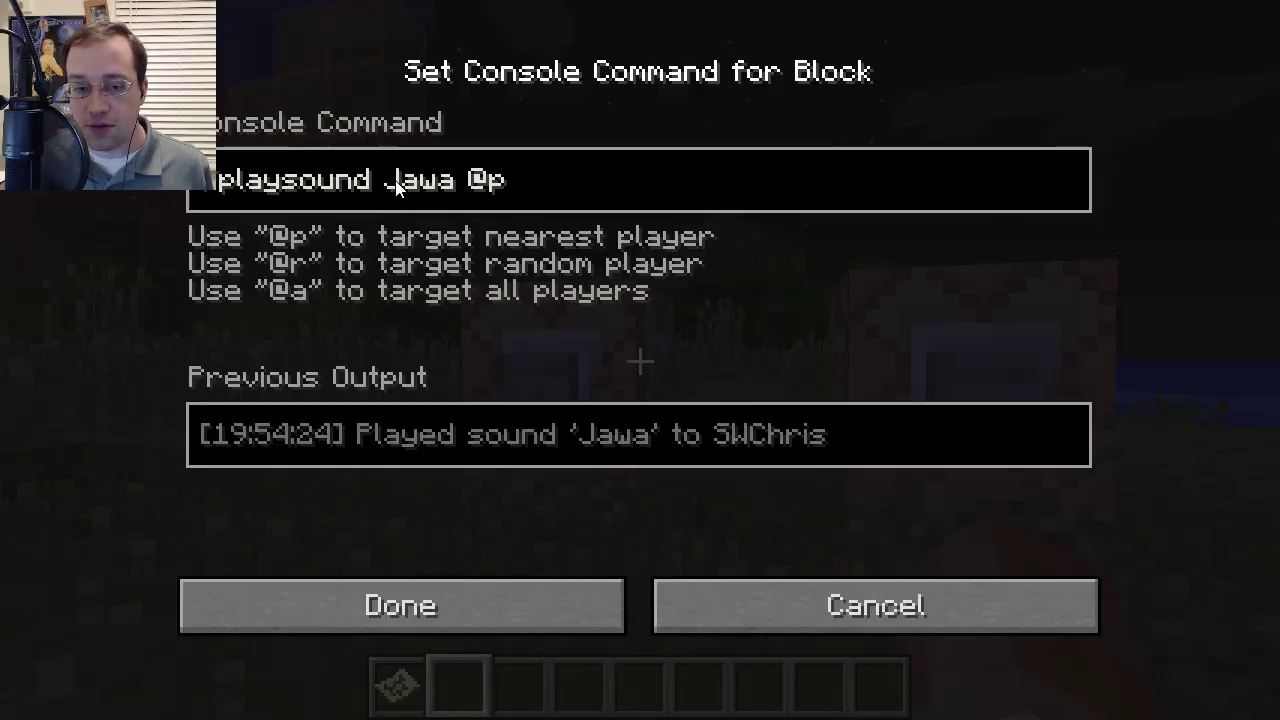
pyautogui.click(862, 600)
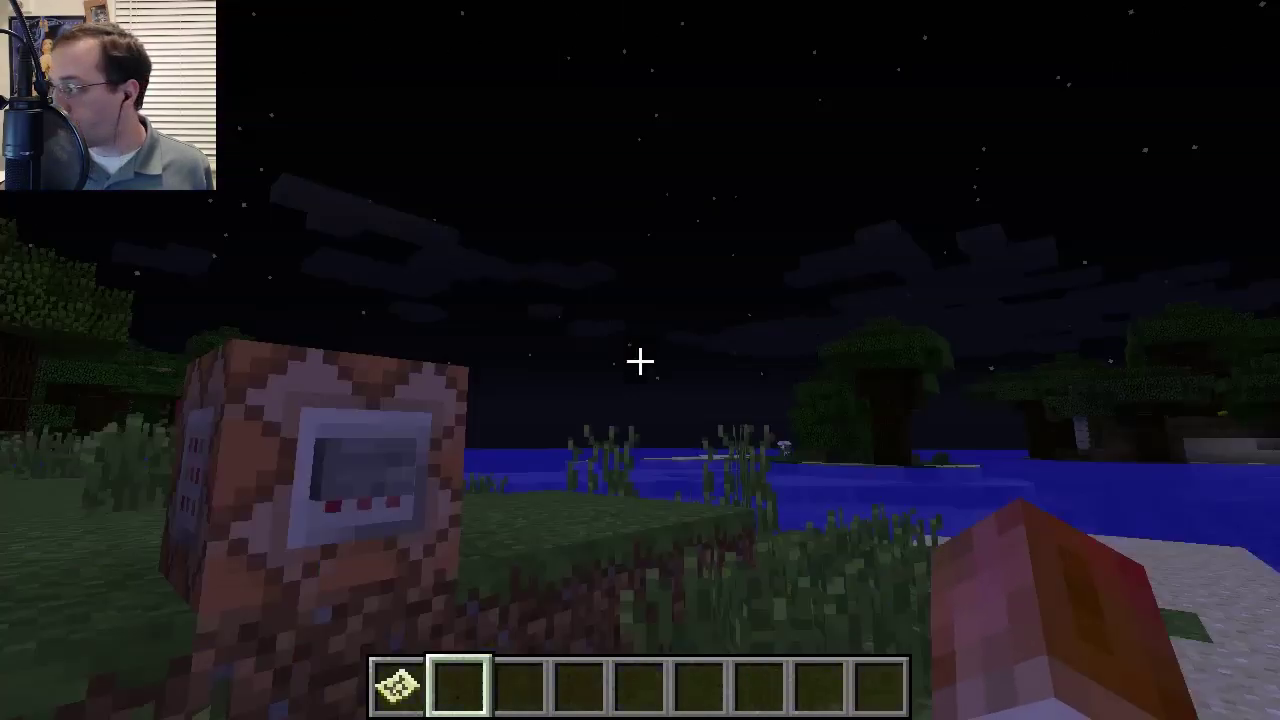
pyautogui.press('e')
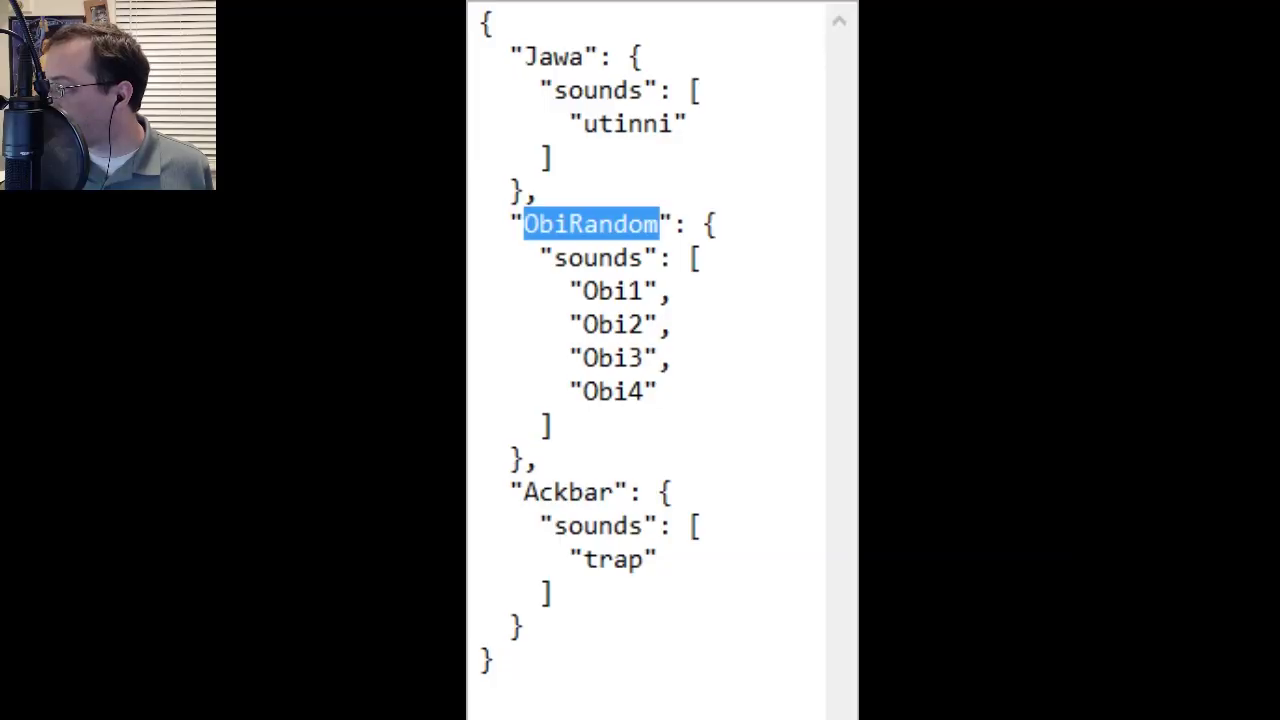
# Switch to the JSON in the text editor, clear the ObiRandom highlight and mark the Jawa sound name.
pyautogui.click(737, 286)
pyautogui.moveTo(526, 60); pyautogui.dragTo(645, 86)
pyautogui.click(590, 60)
pyautogui.click(539, 61)
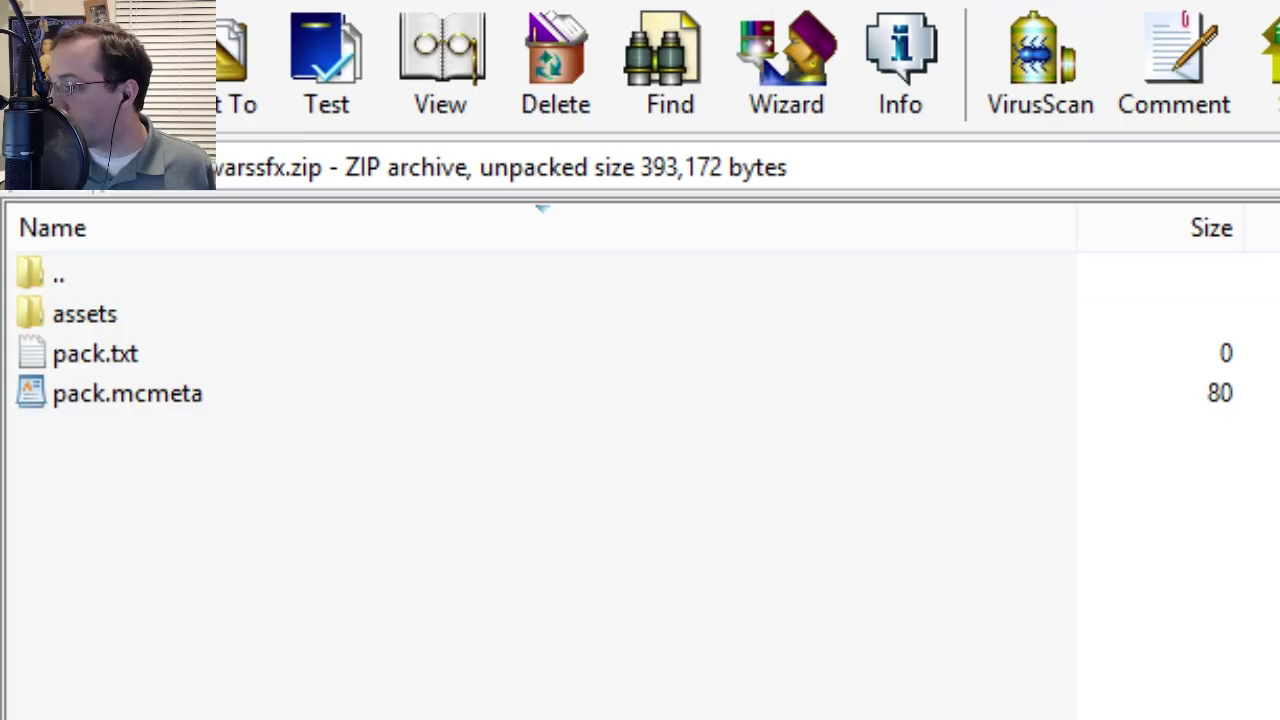
# Switch to the resource pack ZIP in the archive manager and highlight the assets folder and the two pack files.
pyautogui.click(140, 323)
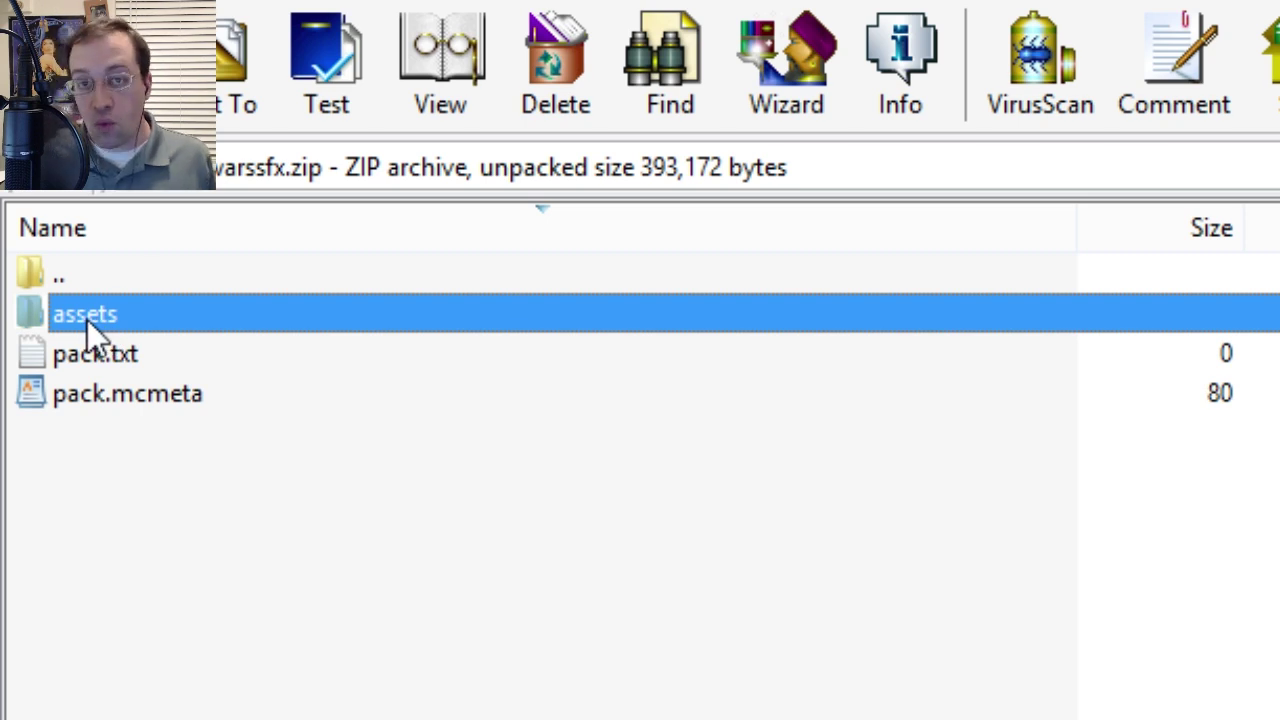
pyautogui.moveTo(163, 486); pyautogui.dragTo(95, 338)
pyautogui.click(99, 644)
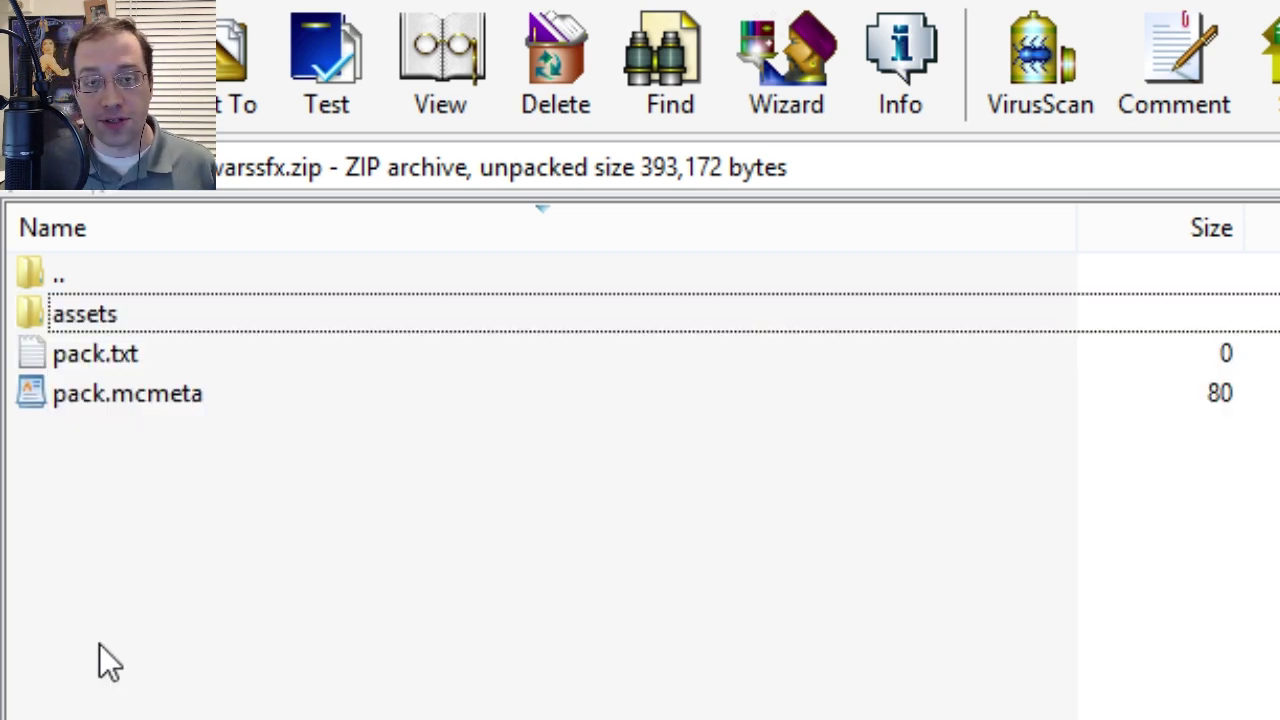
pyautogui.click(100, 320)
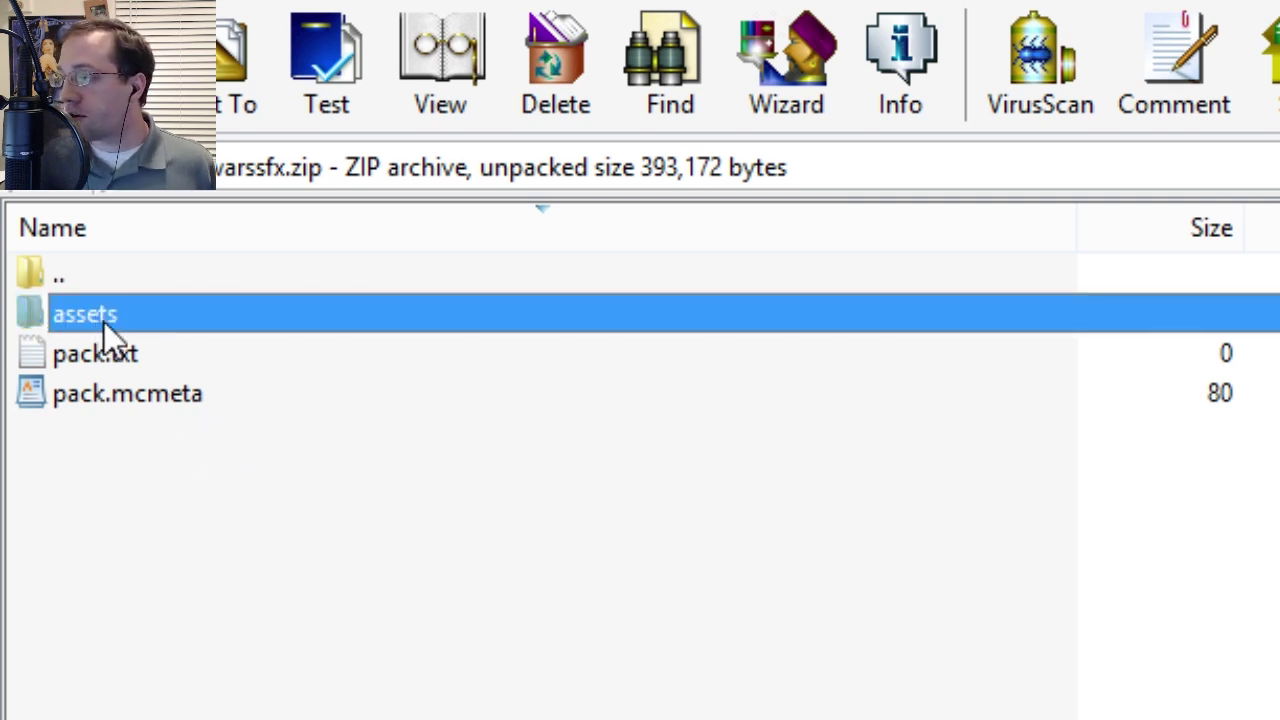
pyautogui.moveTo(207, 460); pyautogui.dragTo(106, 324)
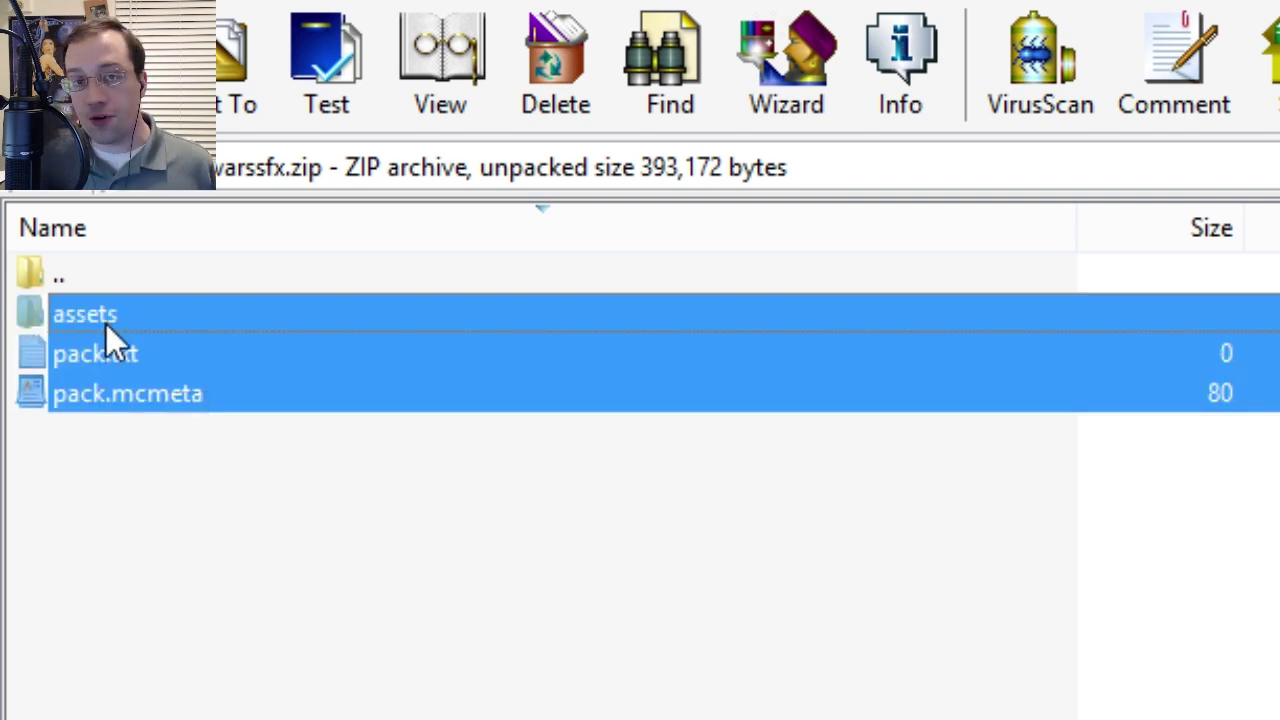
# Select pack.txt and pack.mcmeta in turn to point out the two files in the archive root.
pyautogui.click(150, 366)
pyautogui.click(104, 357)
pyautogui.click(160, 392)
pyautogui.click(100, 356)
pyautogui.click(99, 403)
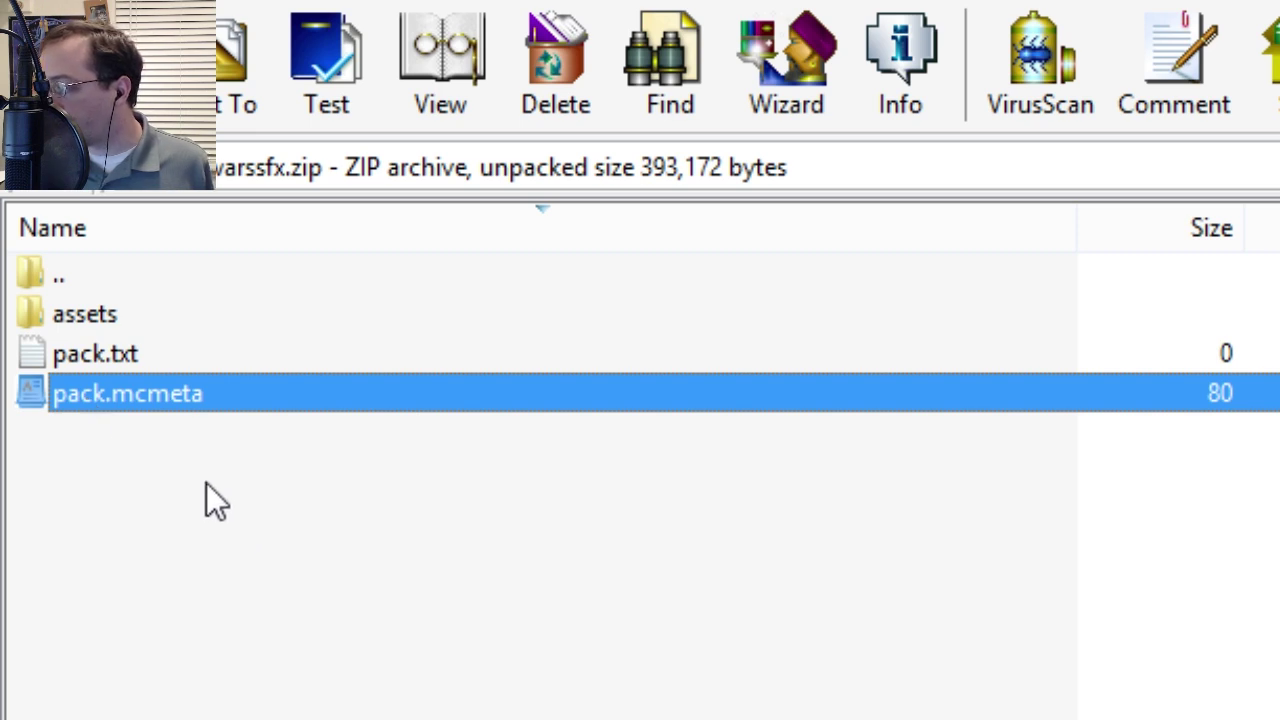
# Open pack.mcmeta in WordPad, highlight its whole pack format and description block, and close the file.
pyautogui.moveTo(94, 406); pyautogui.dragTo(780, 2)
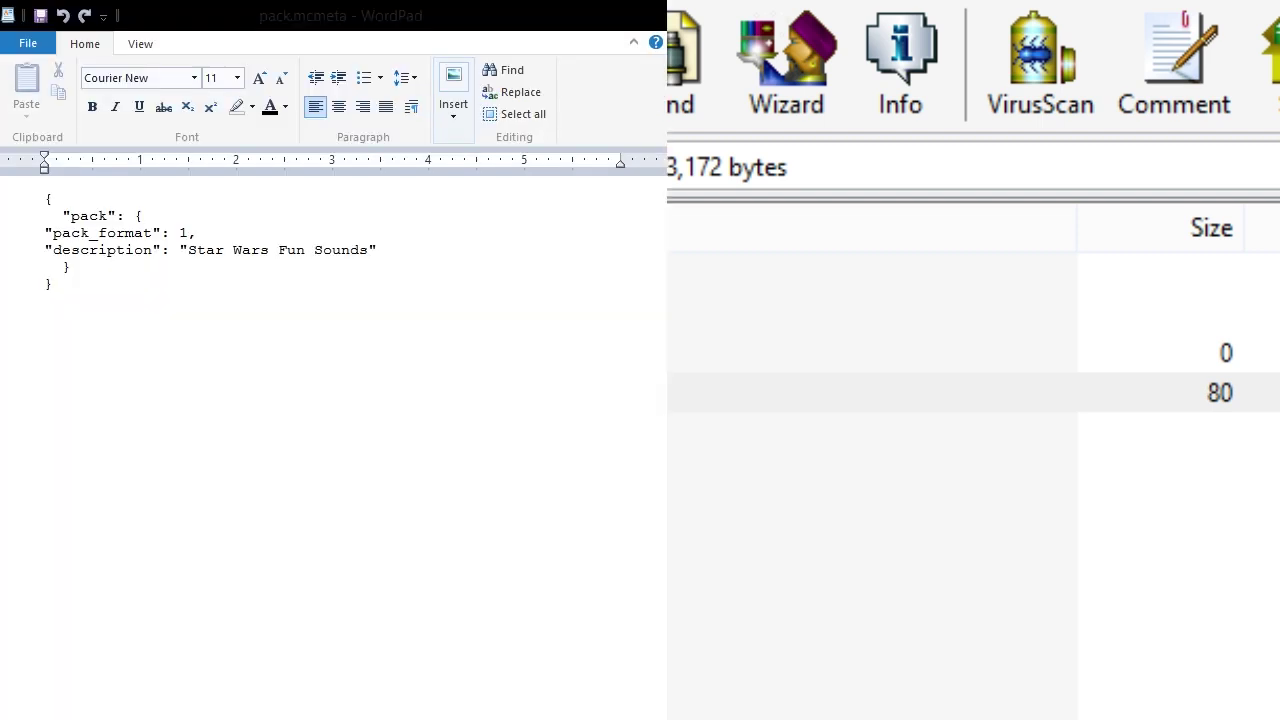
pyautogui.moveTo(74, 213); pyautogui.dragTo(360, 294)
pyautogui.click(361, 295)
pyautogui.moveTo(221, 294); pyautogui.dragTo(12, 168)
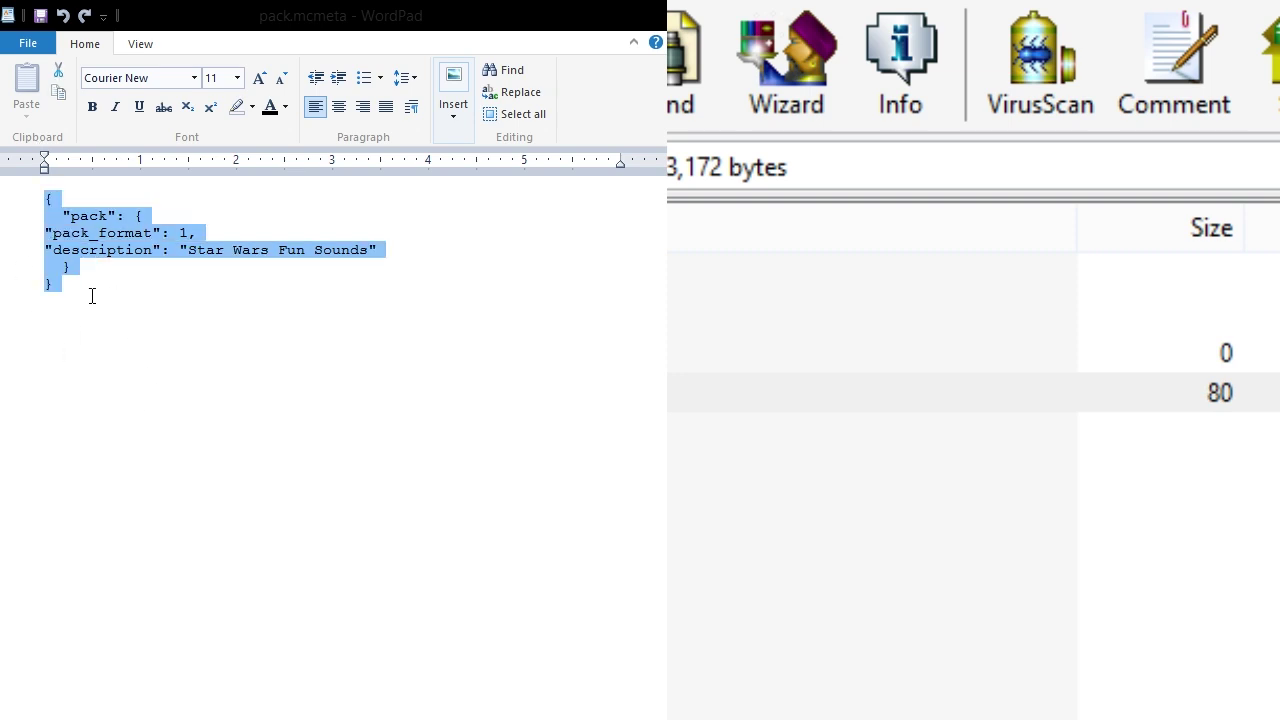
pyautogui.click(127, 302)
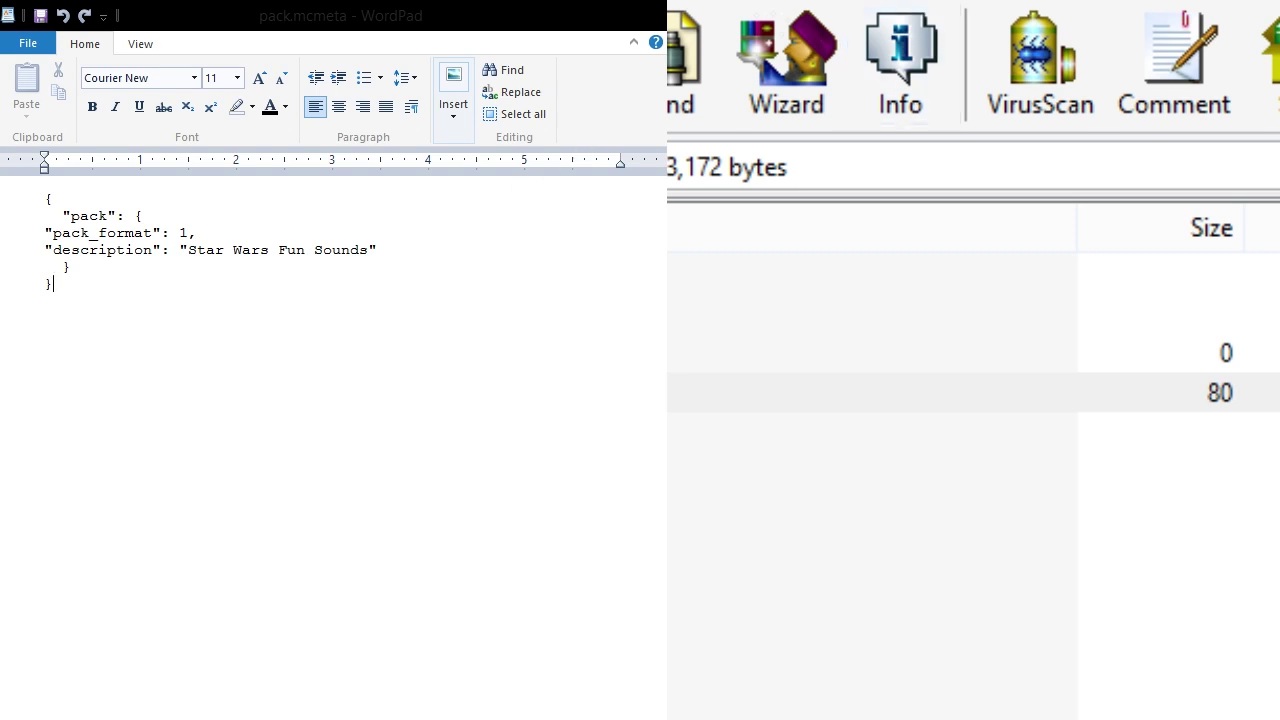
pyautogui.hotkey('alt', 'F4')
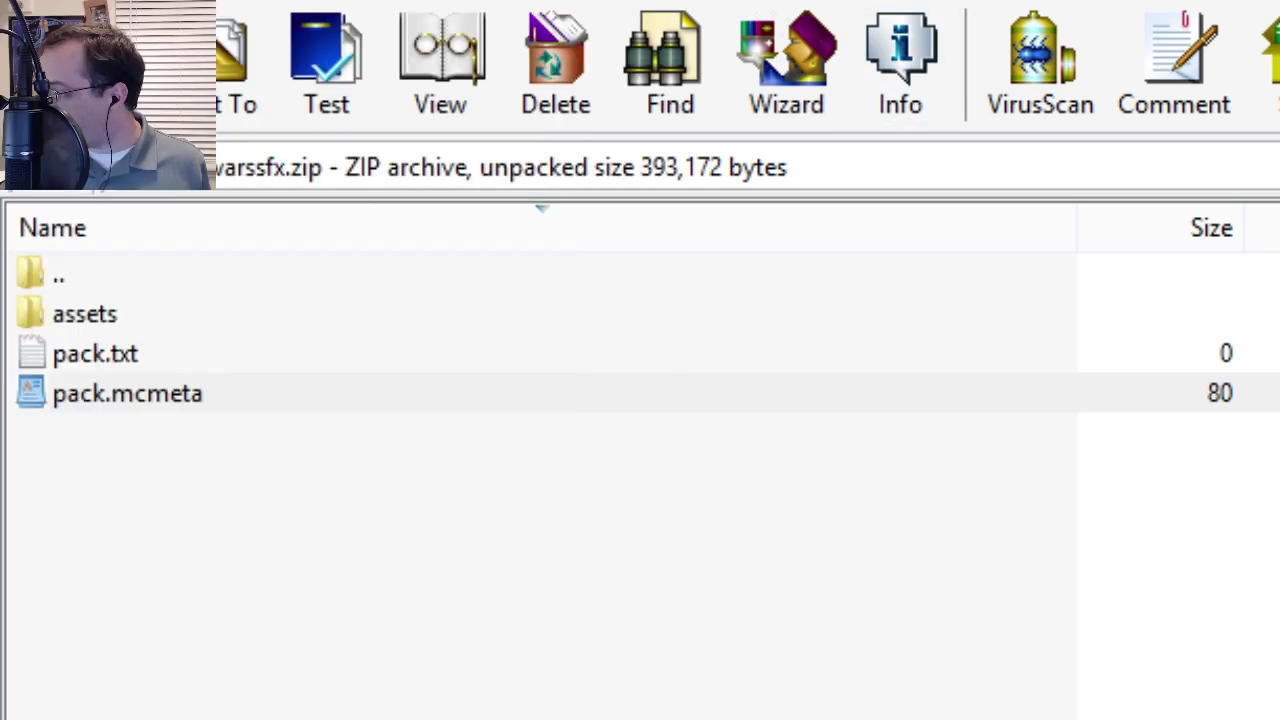
# Browse into the archive's assets\minecraft folder and point out the sounds folder and the sounds.json file.
pyautogui.click(51, 357)
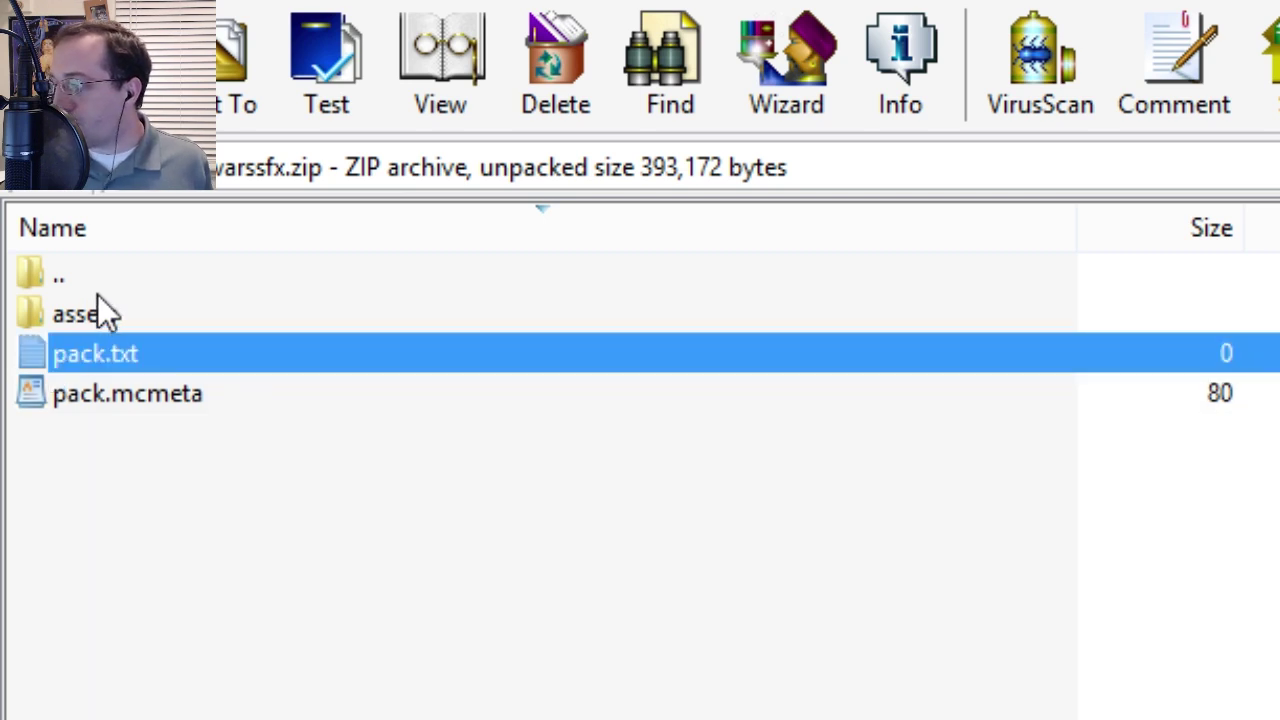
pyautogui.click(89, 310)
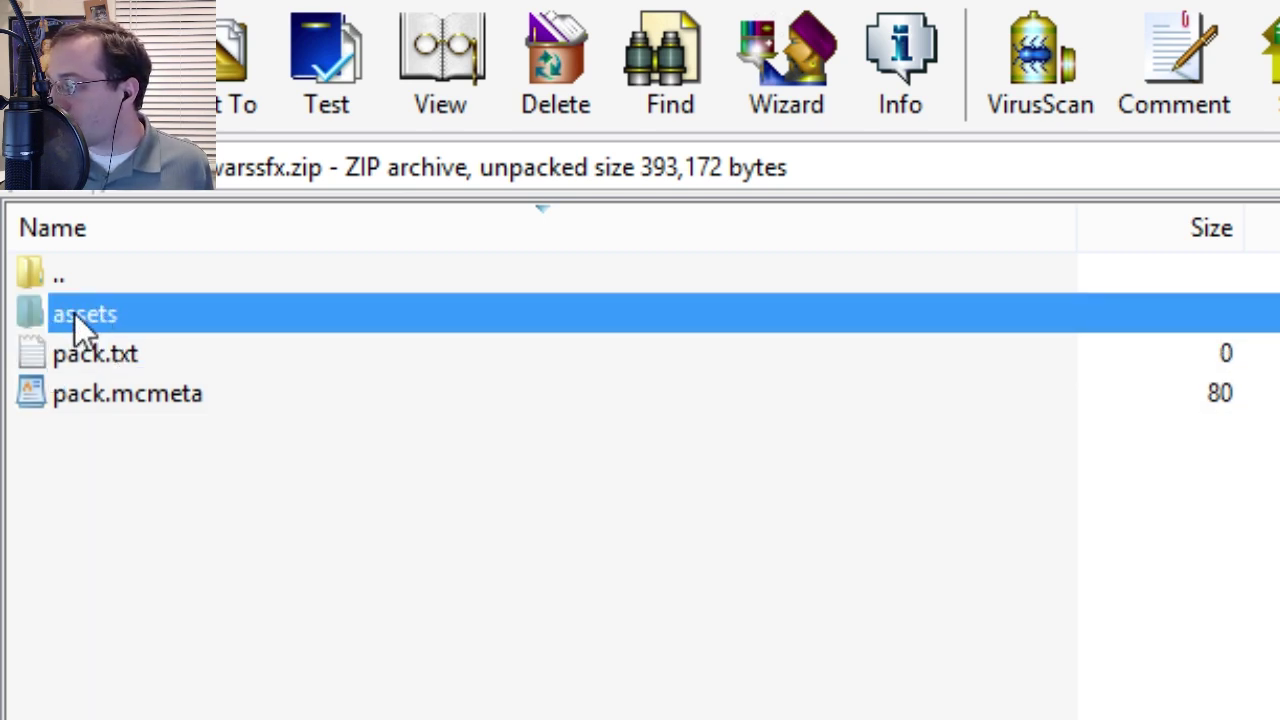
pyautogui.doubleClick(74, 315)
pyautogui.click(111, 318)
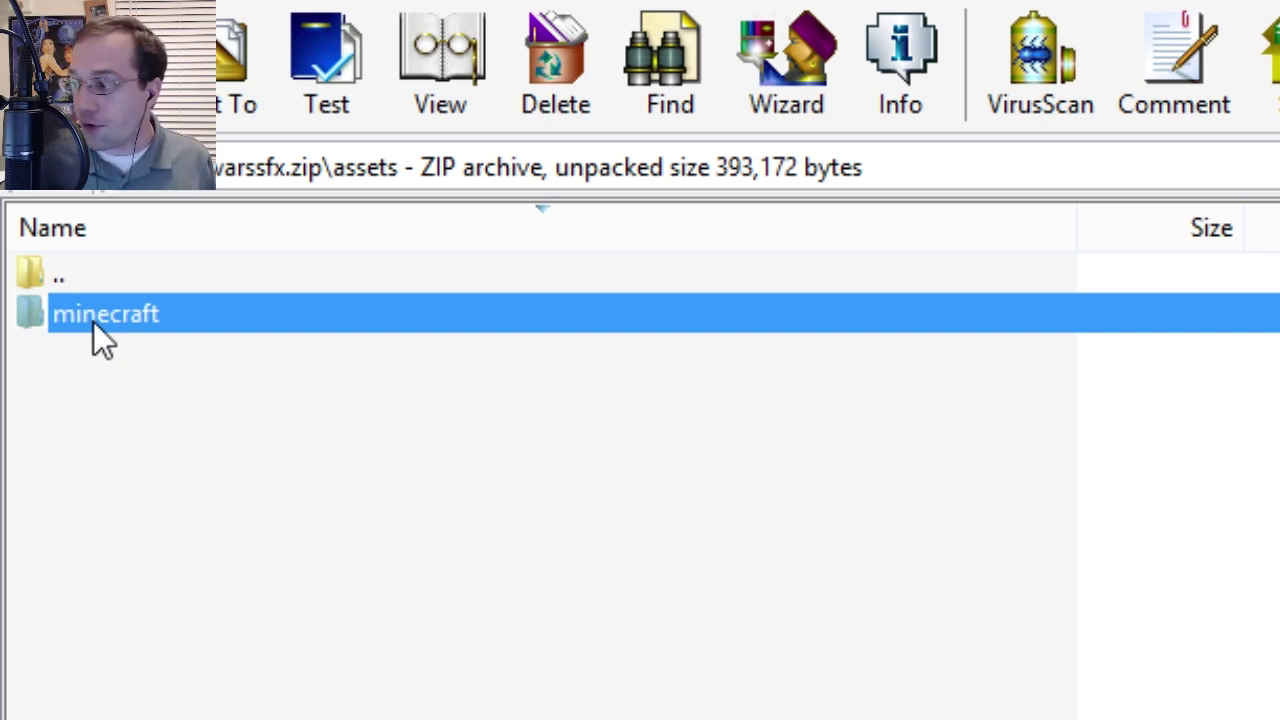
pyautogui.doubleClick(93, 321)
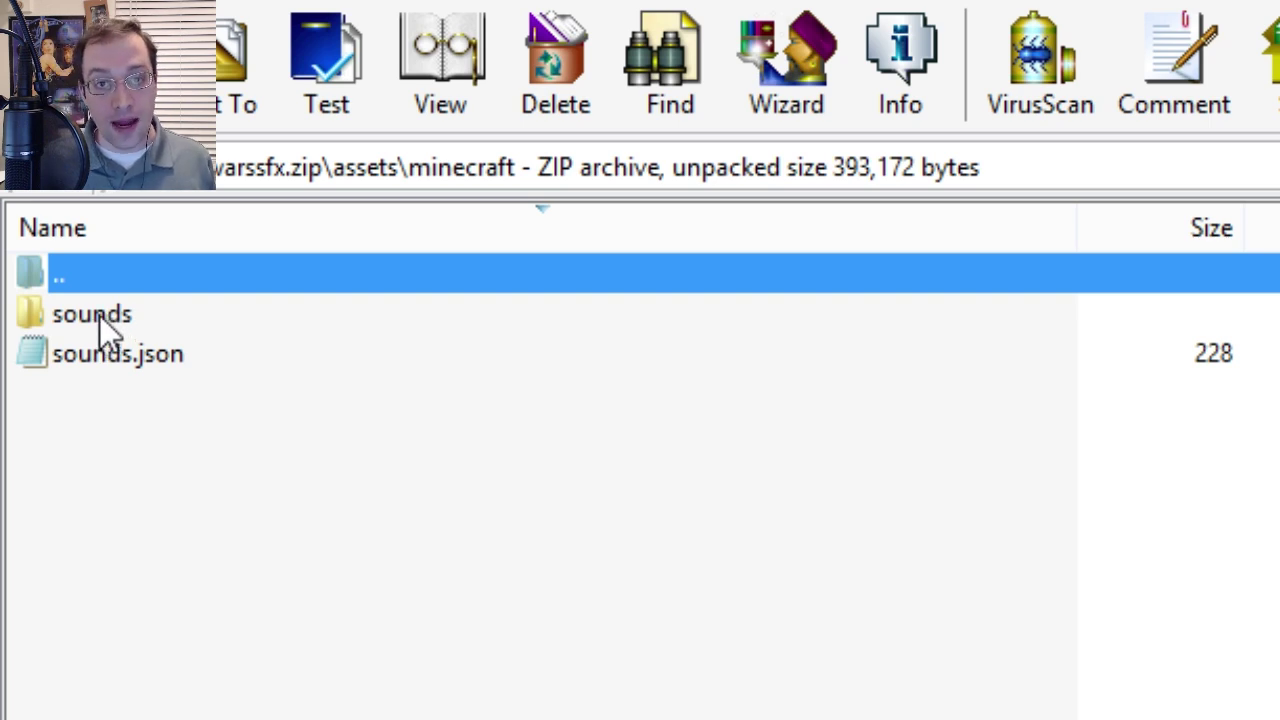
pyautogui.click(99, 315)
pyautogui.click(145, 351)
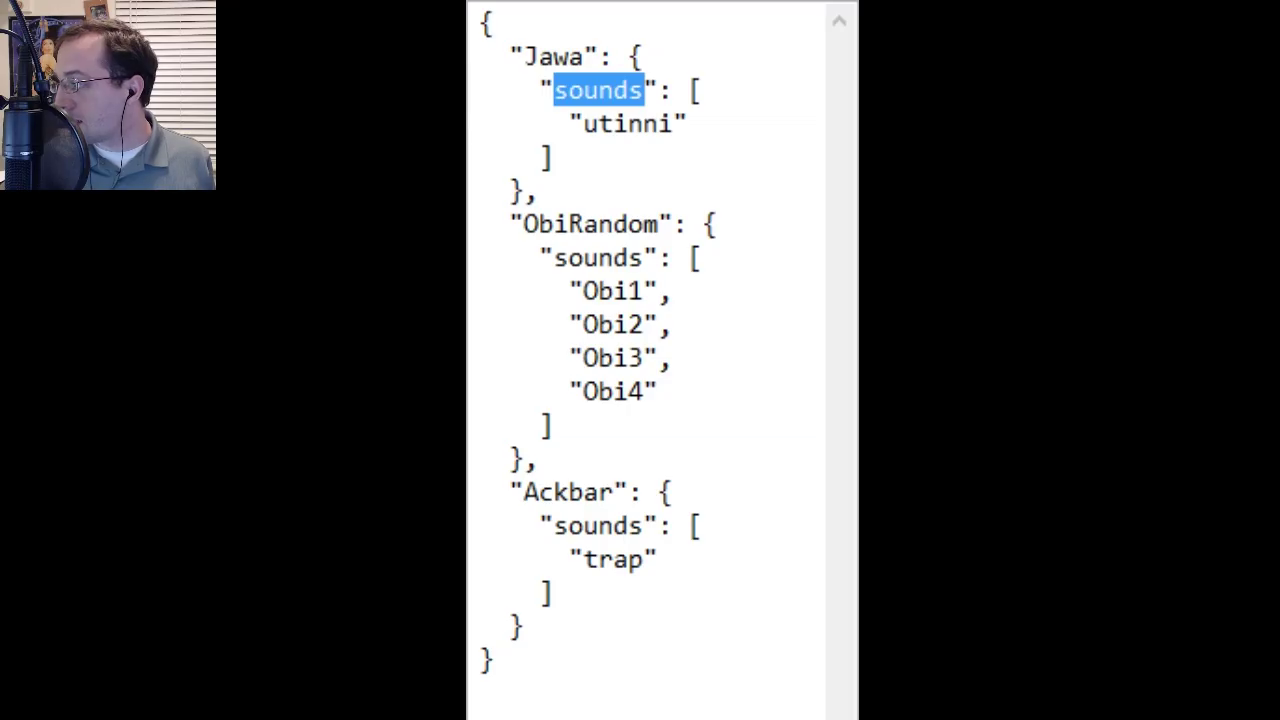
# Point out the archive's sounds folder and highlight the matching "sounds" key of the ObiRandom entry in the JSON.
pyautogui.click(763, 287)
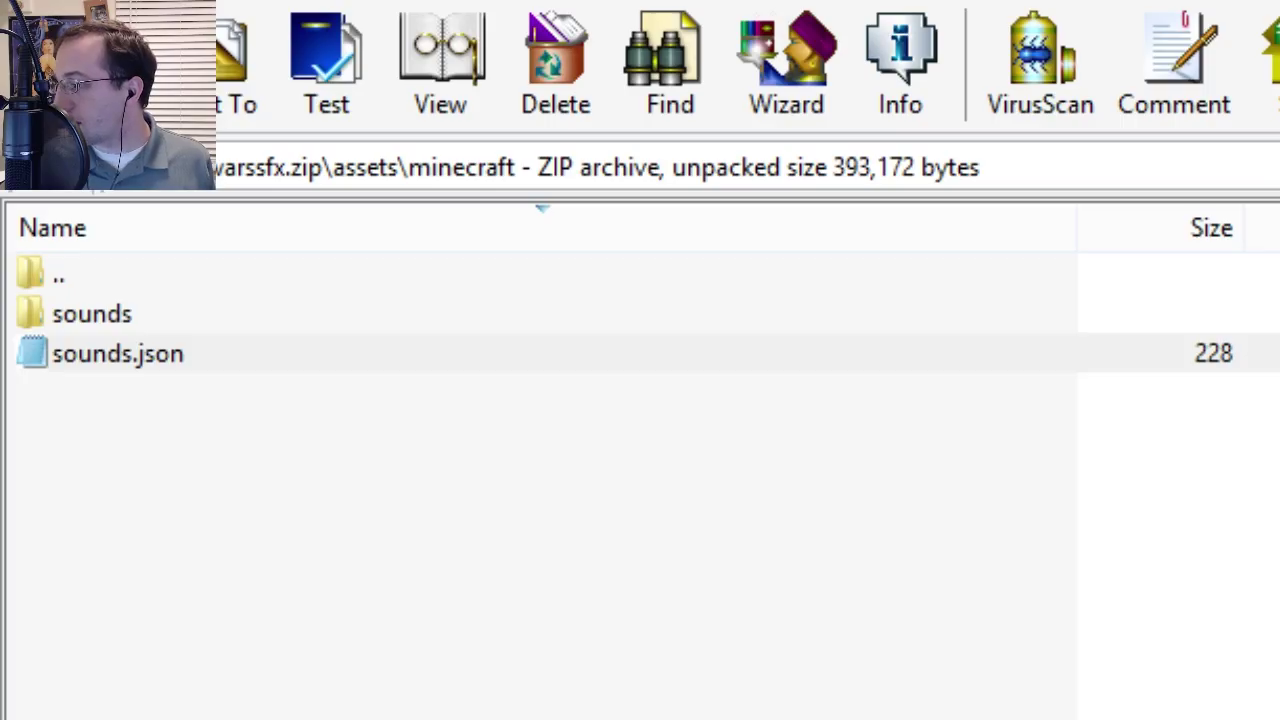
pyautogui.click(104, 328)
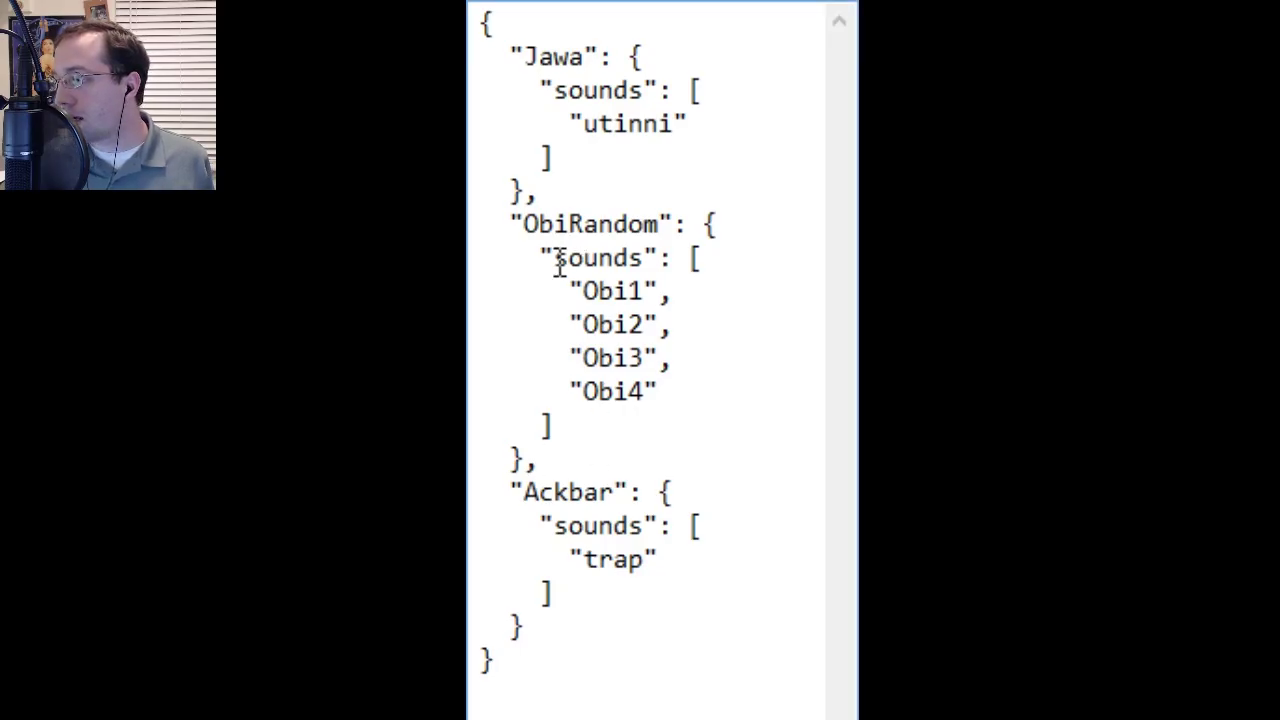
pyautogui.doubleClick(560, 262)
pyautogui.moveTo(648, 258); pyautogui.dragTo(543, 260)
pyautogui.click(660, 294)
pyautogui.click(540, 262)
pyautogui.click(663, 257)
pyautogui.click(541, 258)
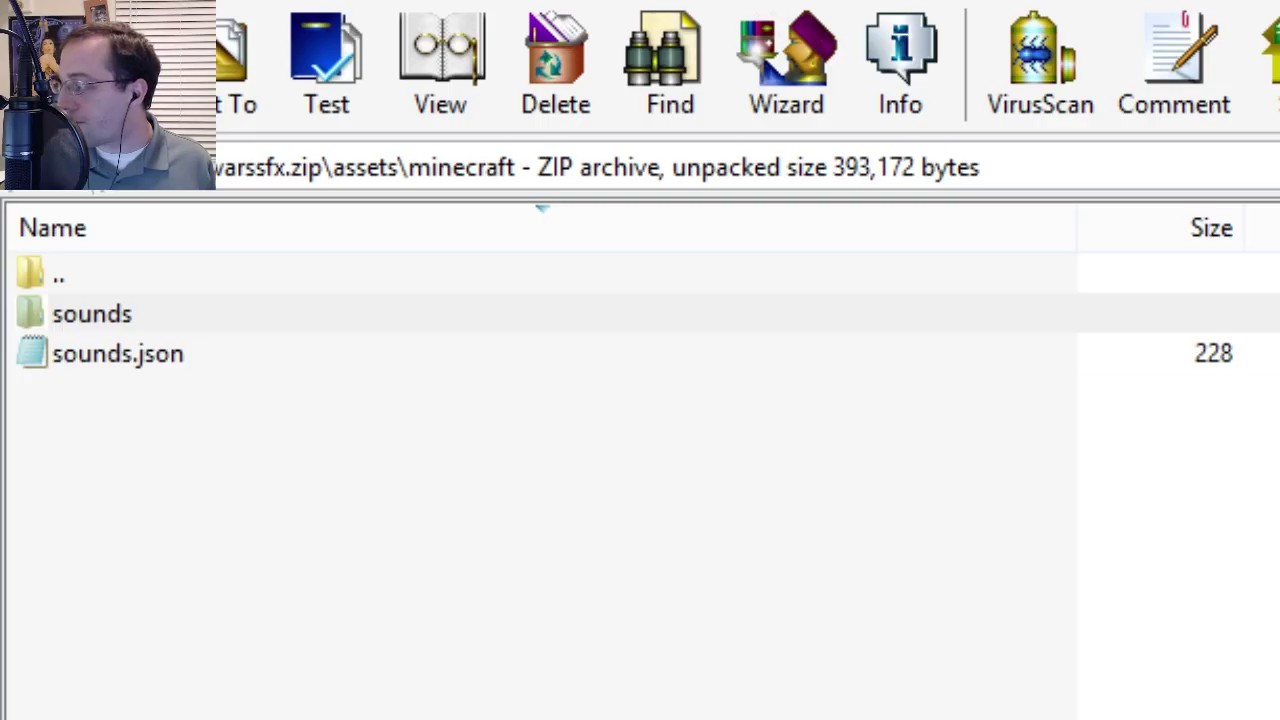
# Return to the archive manager and open the sounds folder inside assets\minecraft.
pyautogui.click(28, 315)
pyautogui.click(86, 300)
pyautogui.doubleClick(18, 313)
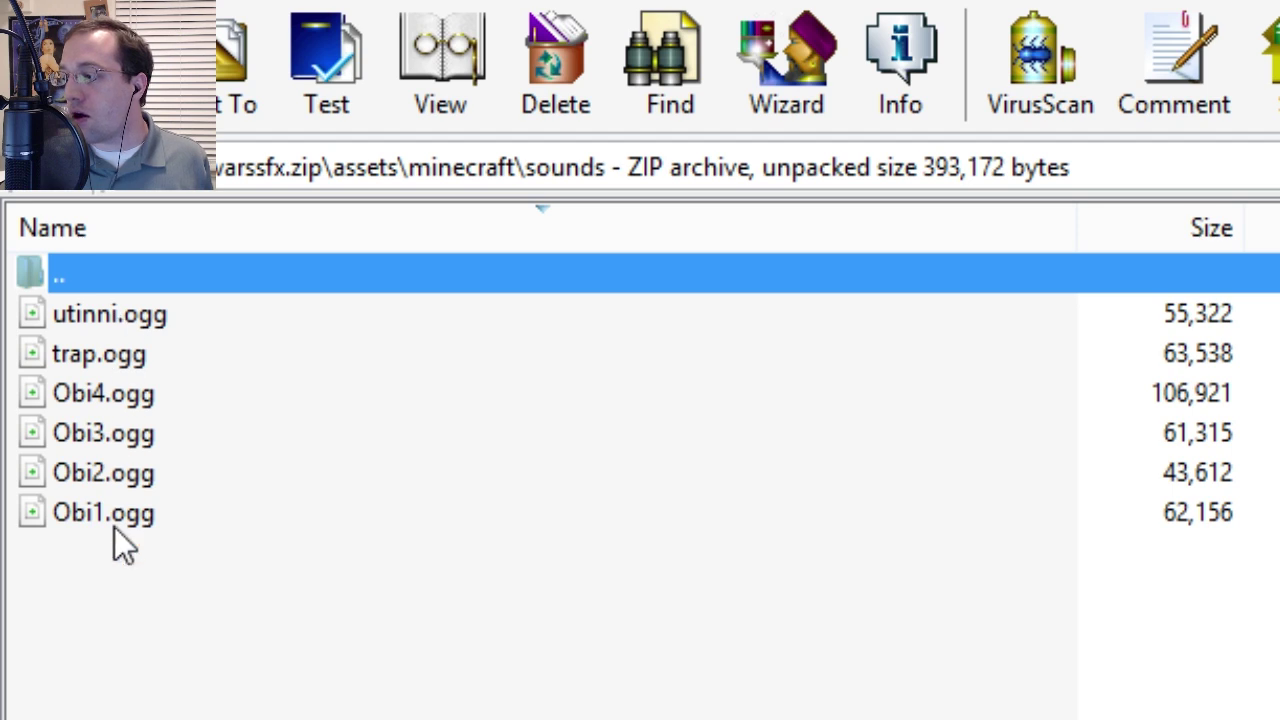
# Examine the OGG files in the sounds folder, marking trap.ogg, the whole list, utinni.ogg and Obi4.ogg in turn.
pyautogui.click(116, 369)
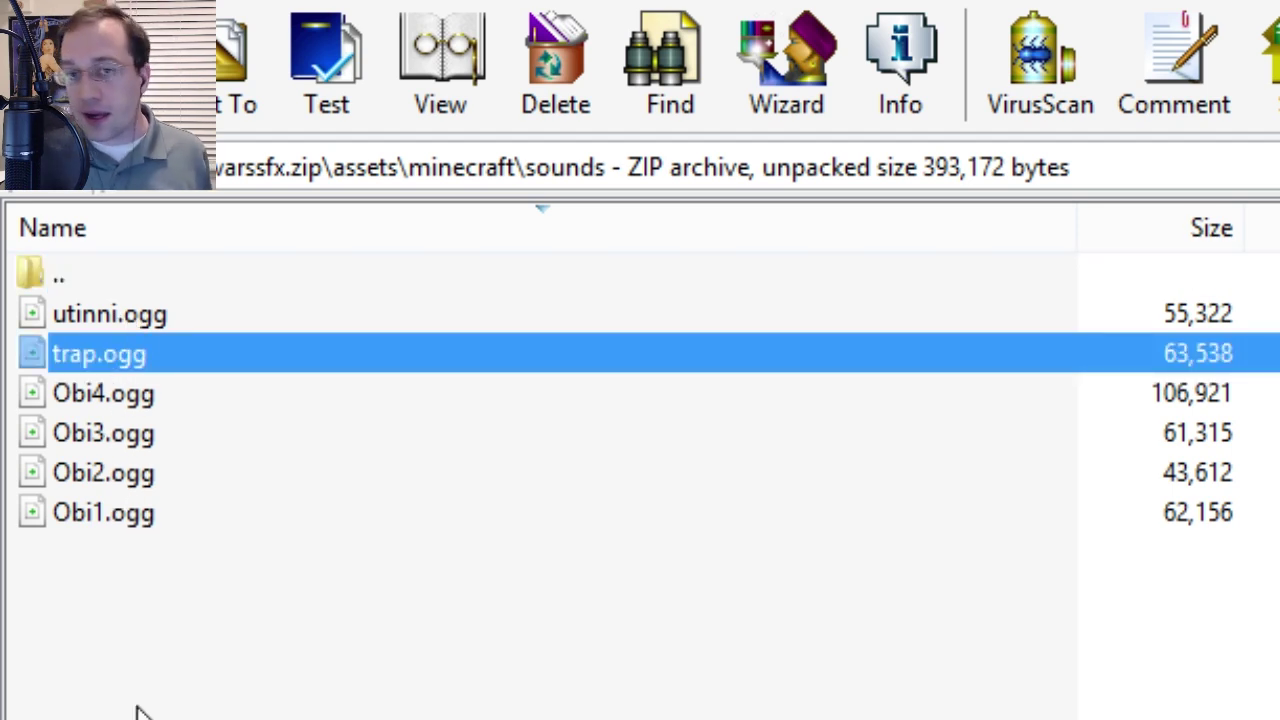
pyautogui.moveTo(158, 622); pyautogui.dragTo(85, 318)
pyautogui.click(141, 652)
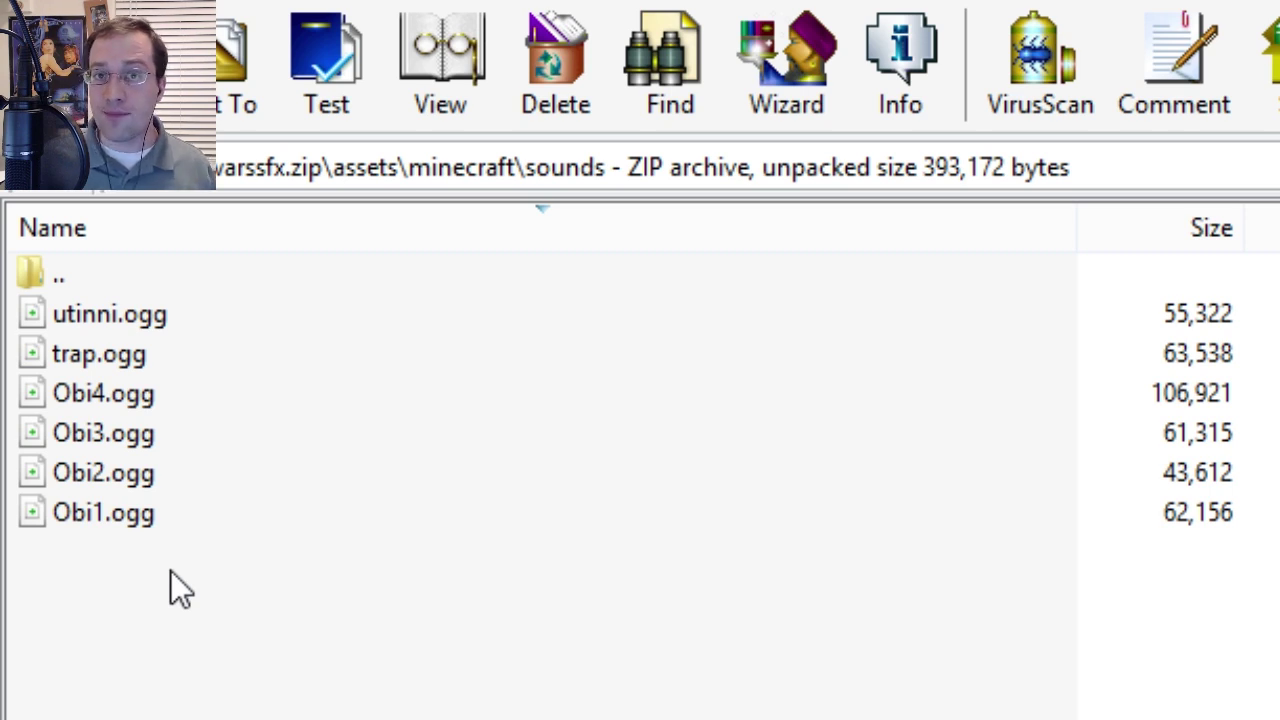
pyautogui.click(118, 313)
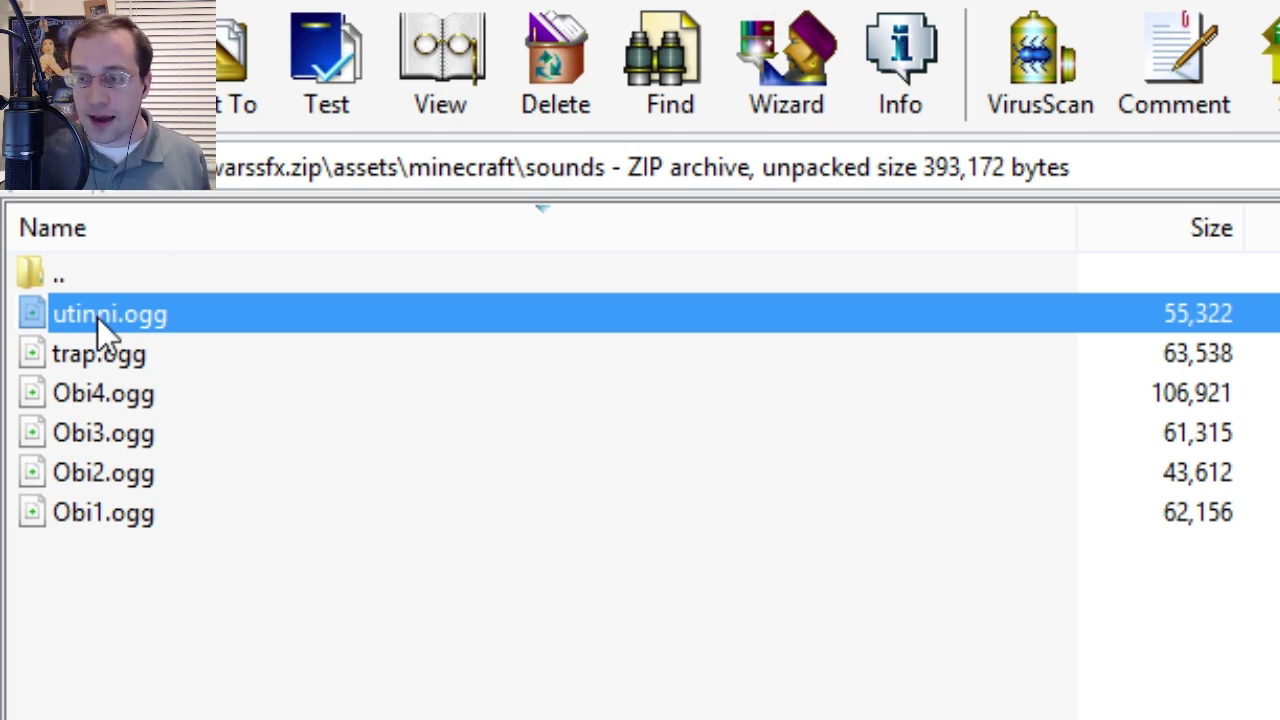
pyautogui.click(106, 392)
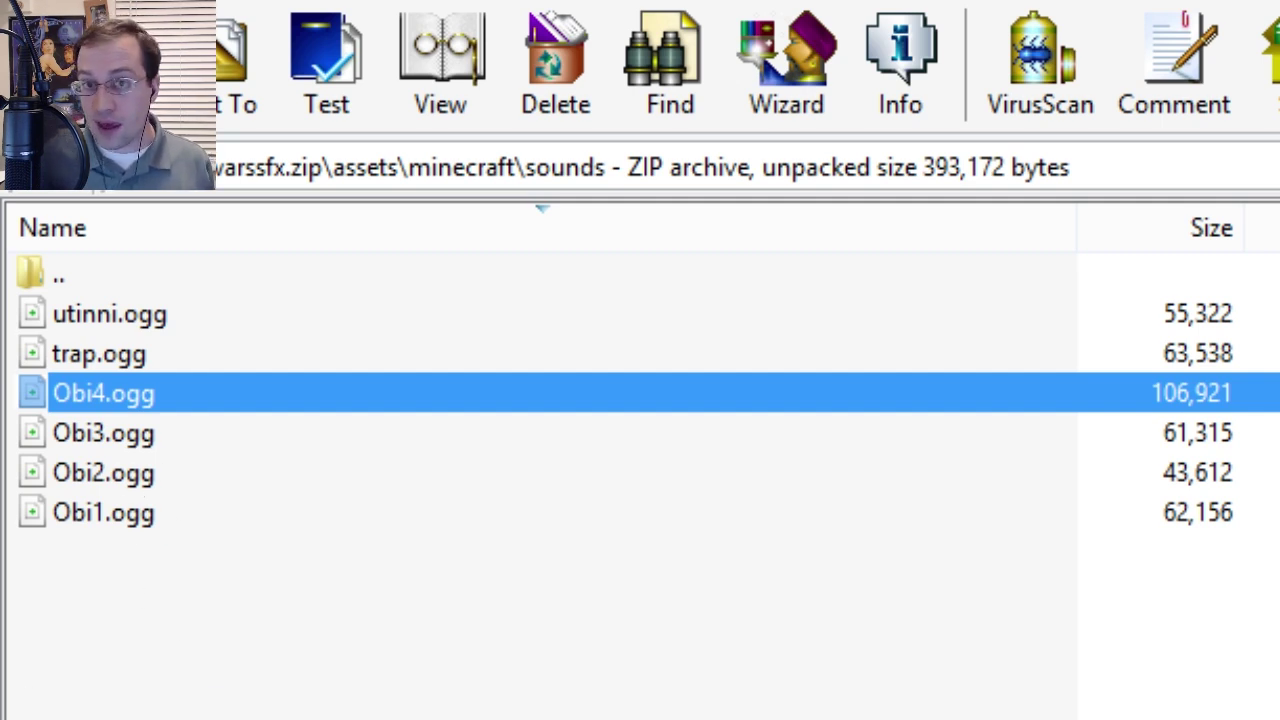
pyautogui.click(134, 571)
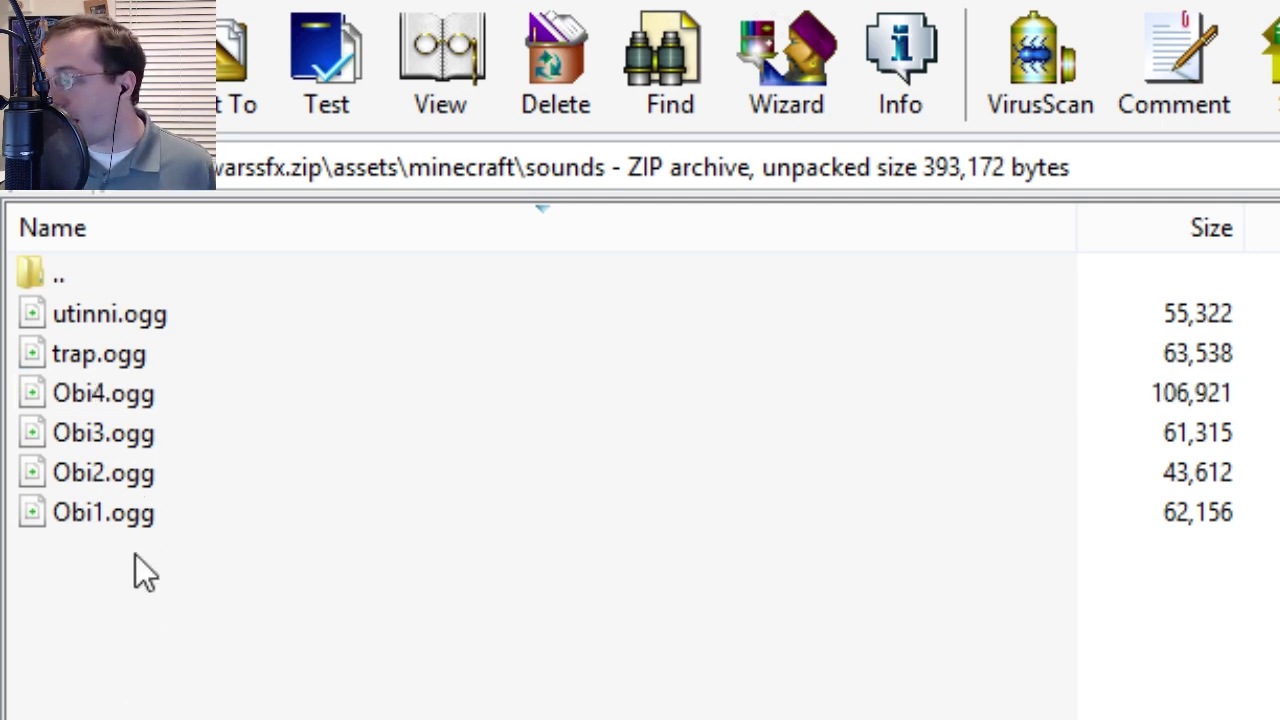
# Go back up from the sounds folder to the root of the resource pack archive.
pyautogui.doubleClick(43, 272)
pyautogui.doubleClick(43, 272)
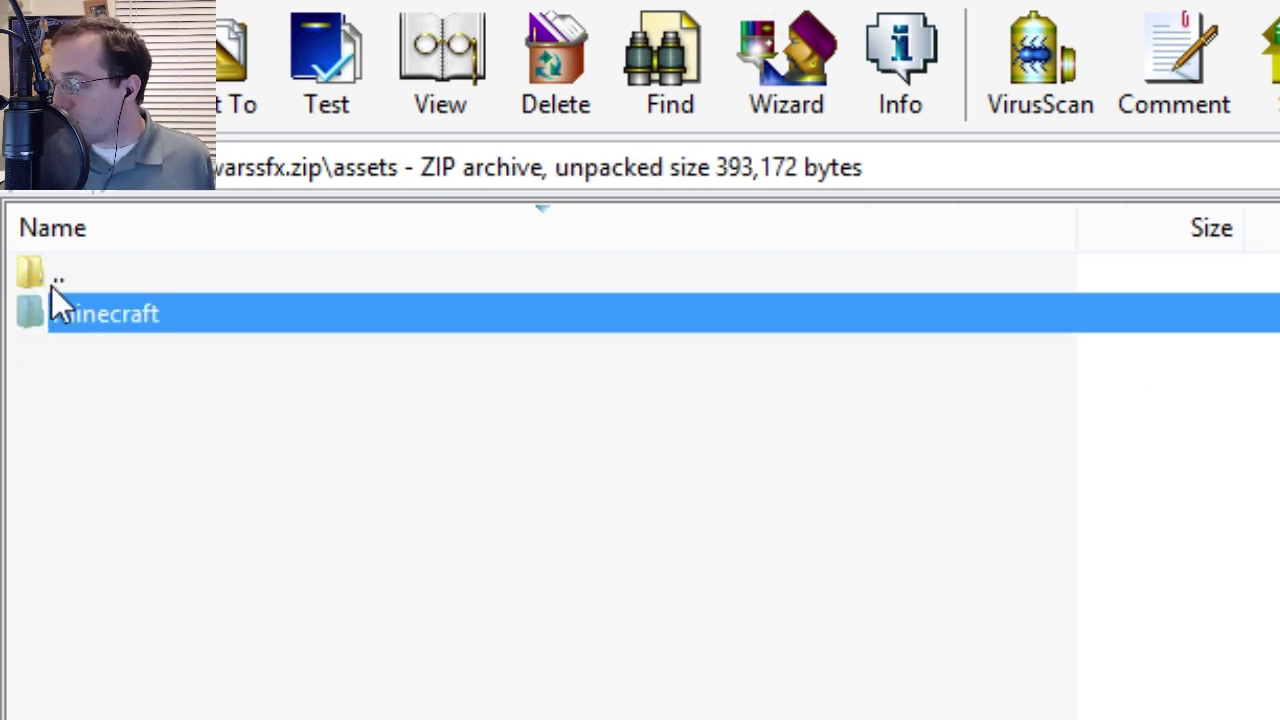
pyautogui.doubleClick(35, 272)
pyautogui.click(346, 646)
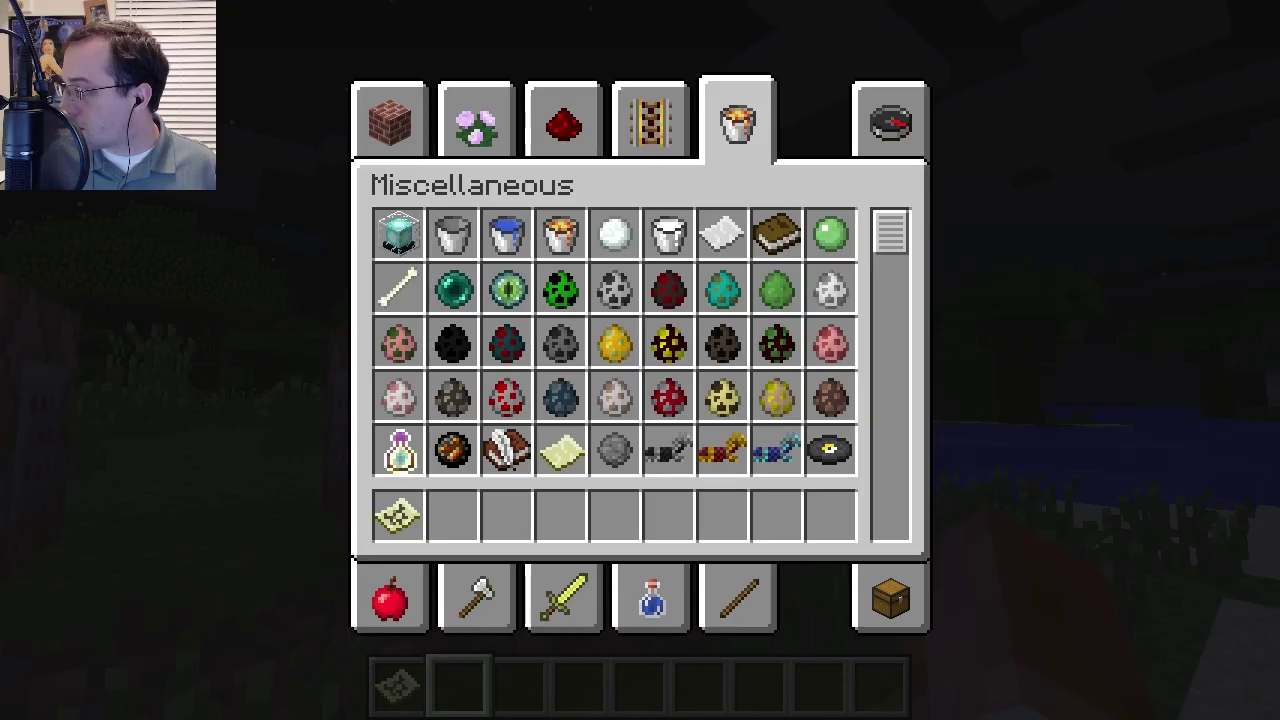
# Switch back to Minecraft, close the inventory and open the resource pack selection in the game options.
pyautogui.press('e')
pyautogui.press('w')
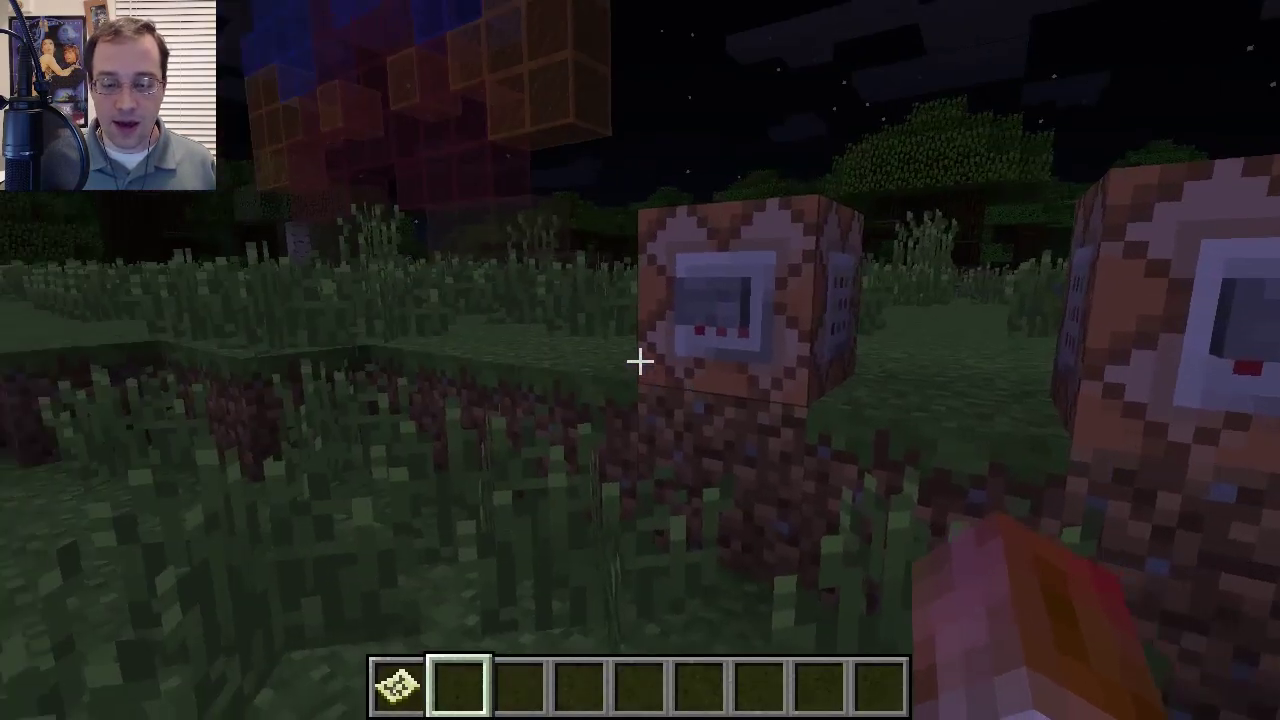
pyautogui.press('e')
pyautogui.press('Escape')
pyautogui.press('Escape')
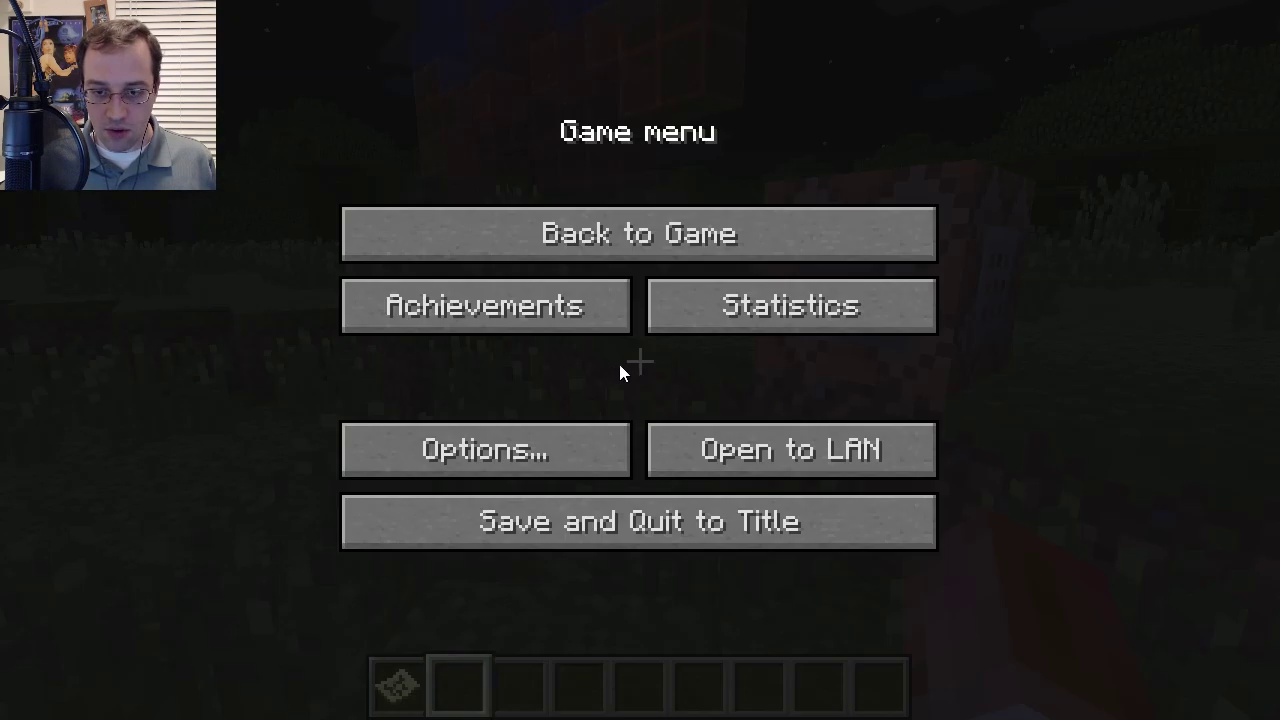
pyautogui.click(557, 448)
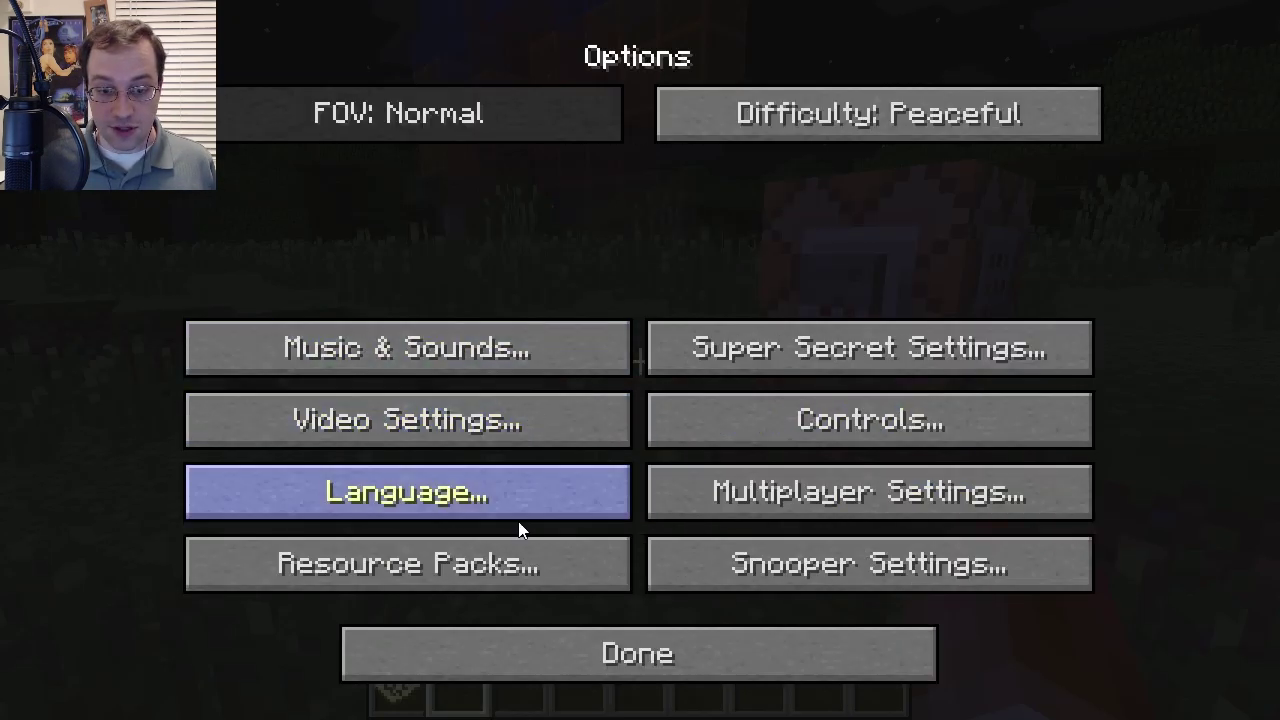
pyautogui.click(515, 561)
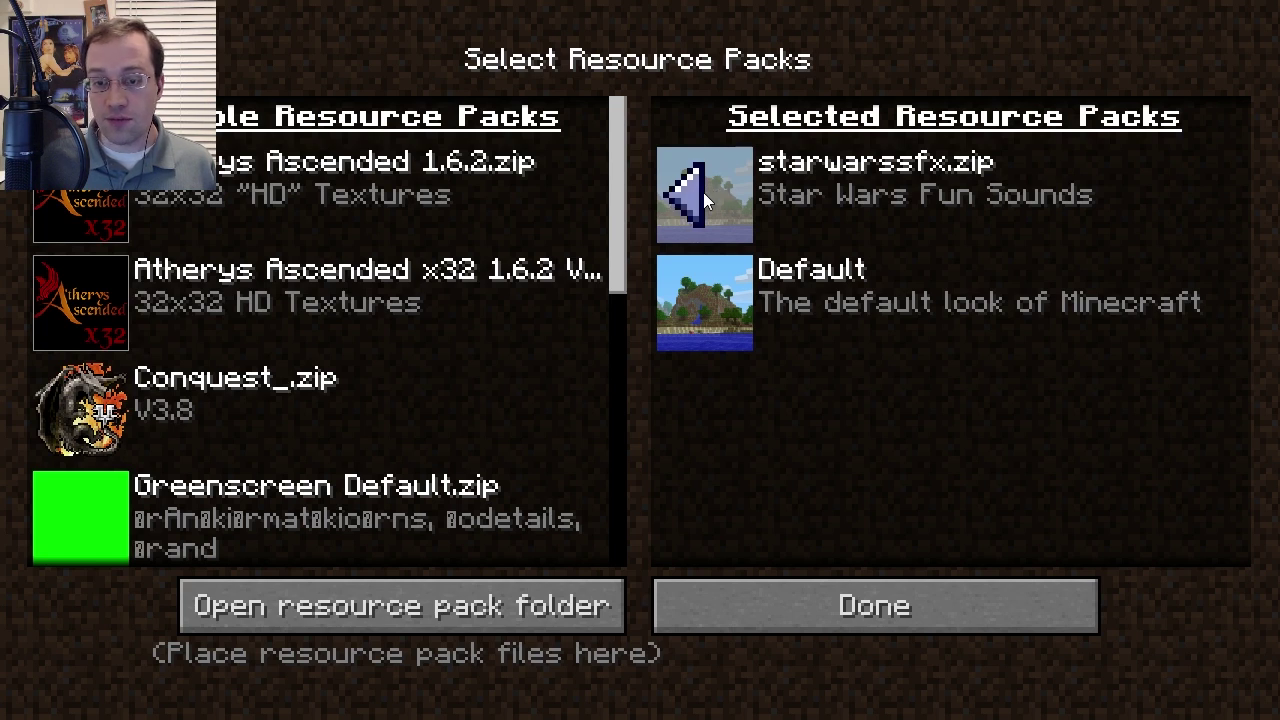
# Remove starwarssfx.zip from the selected resource packs and add it back above the default pack.
pyautogui.click(703, 192)
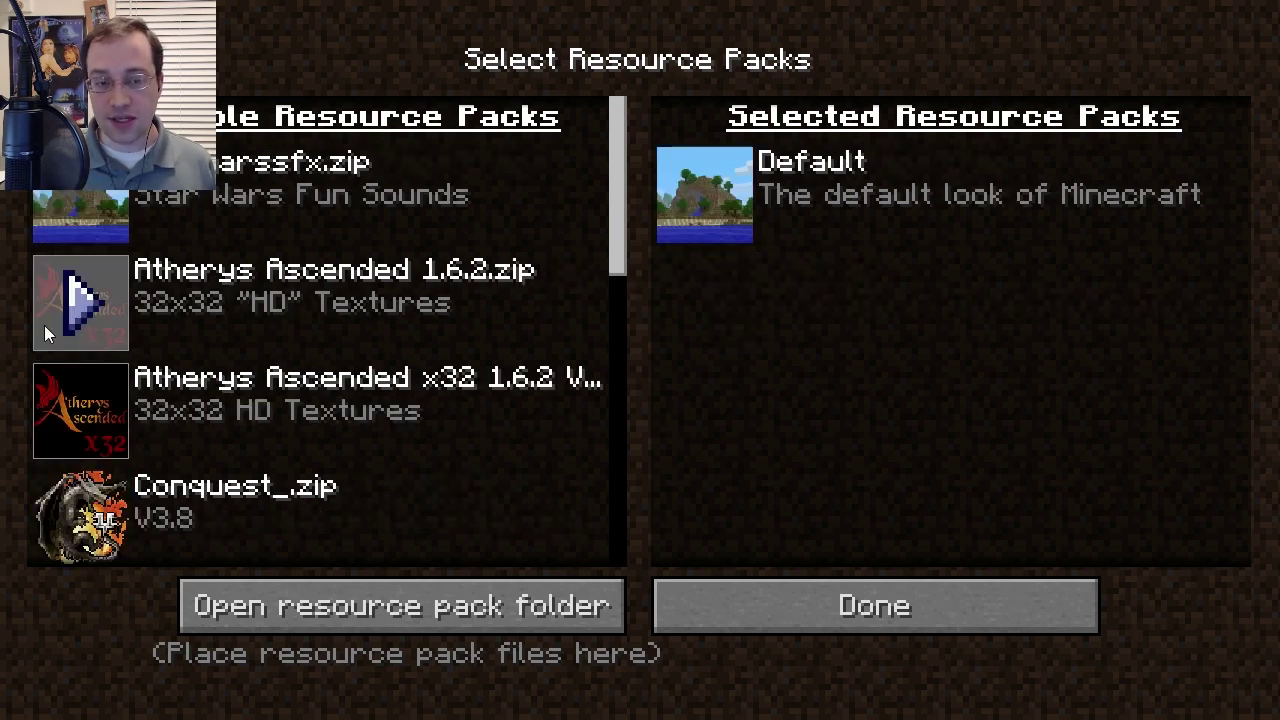
pyautogui.click(82, 203)
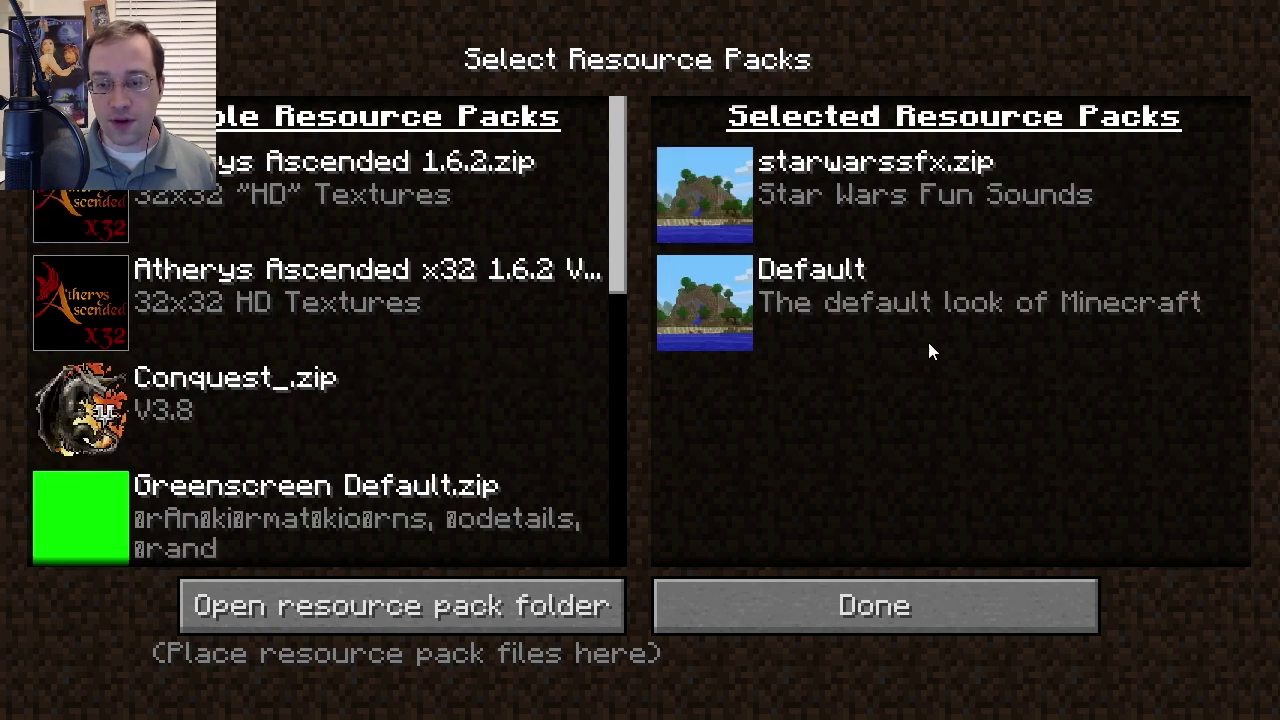
pyautogui.scroll(-3, 291, 287)
pyautogui.scroll(3, 297, 305)
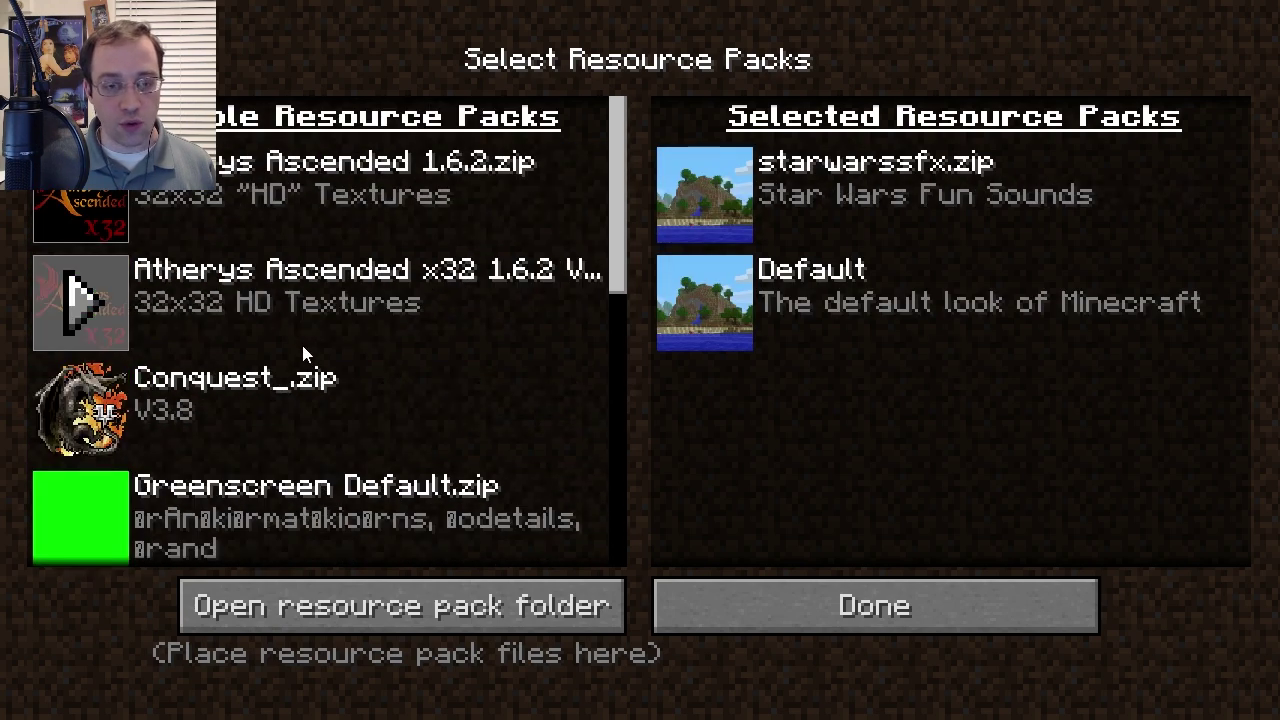
# Add the Atherys Ascended x32 resource pack above starwarssfx.zip, apply the selection and leave the options.
pyautogui.click(80, 298)
pyautogui.click(872, 600)
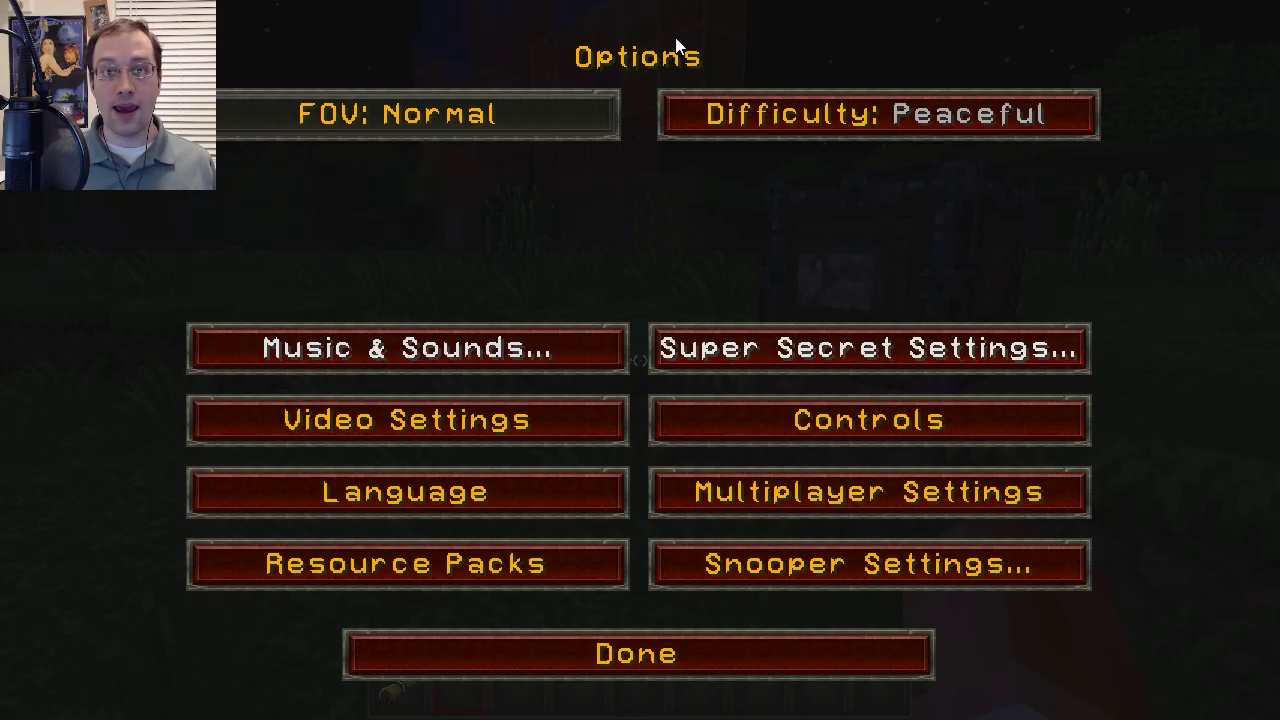
pyautogui.click(582, 660)
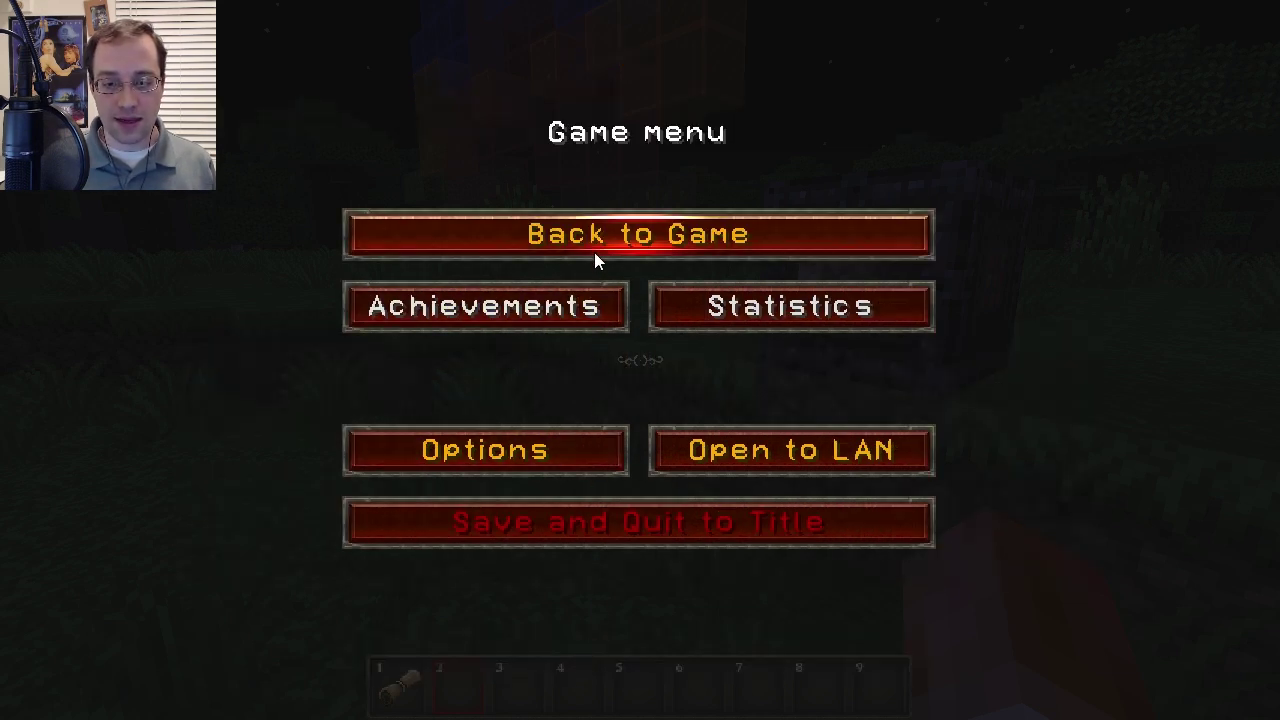
# Remove the Atherys Ascended x32 pack from the selected resource packs, keeping starwarssfx.zip, and return to the game.
pyautogui.click(530, 453)
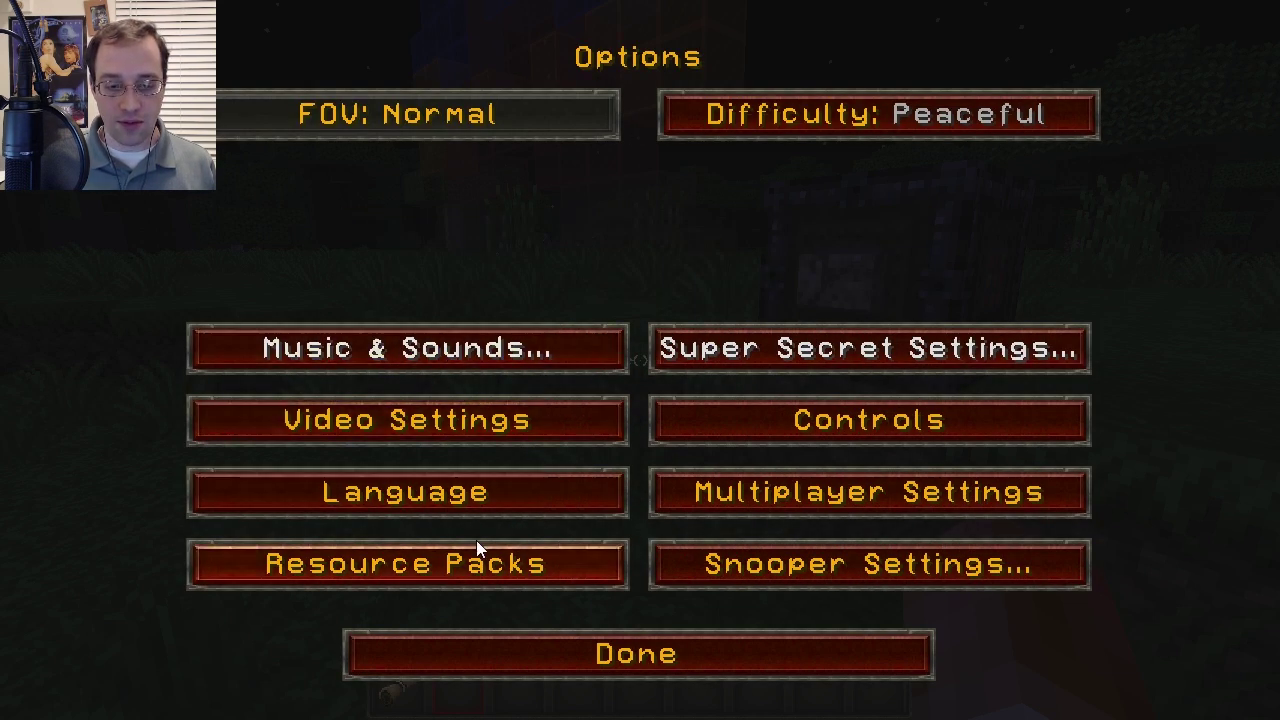
pyautogui.click(477, 566)
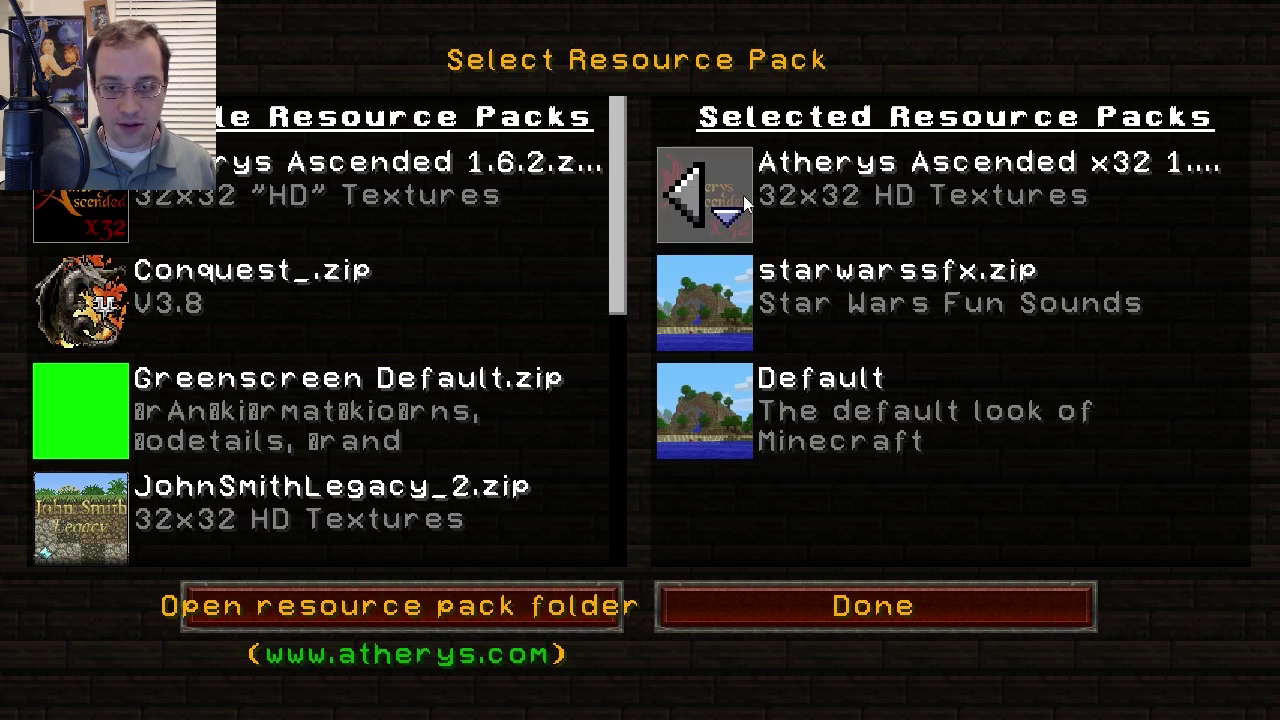
pyautogui.click(697, 195)
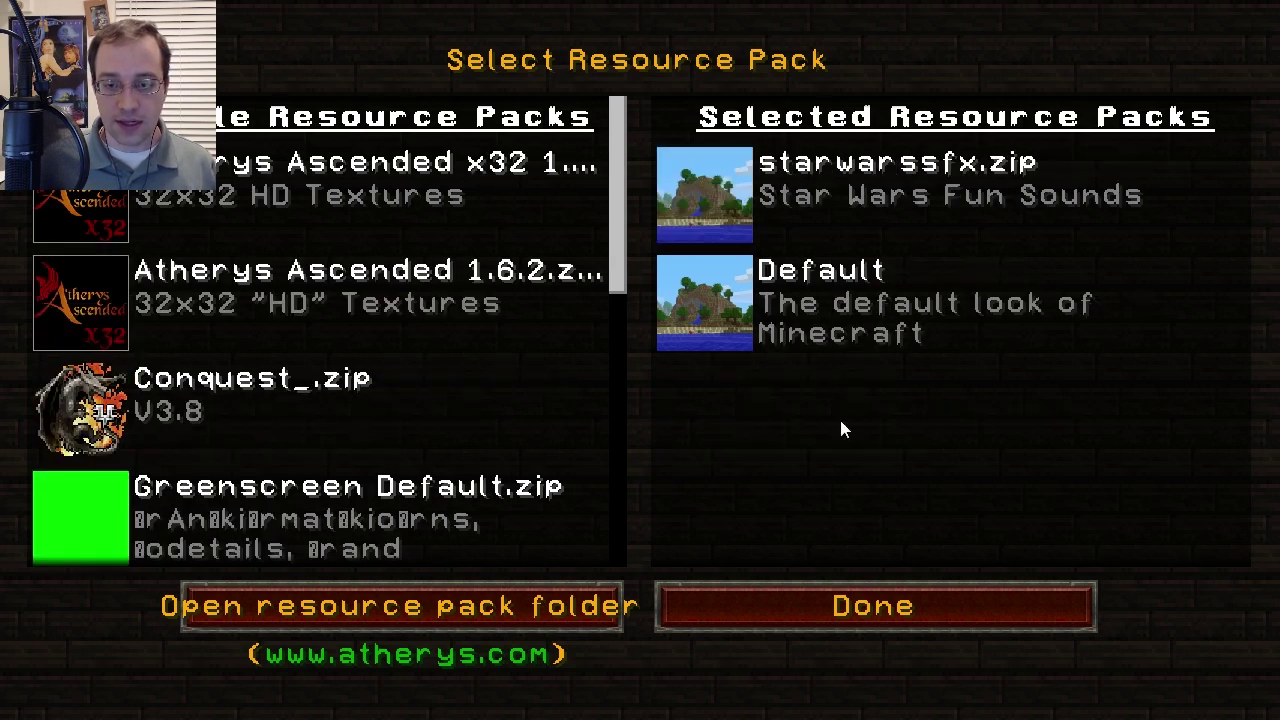
pyautogui.click(768, 605)
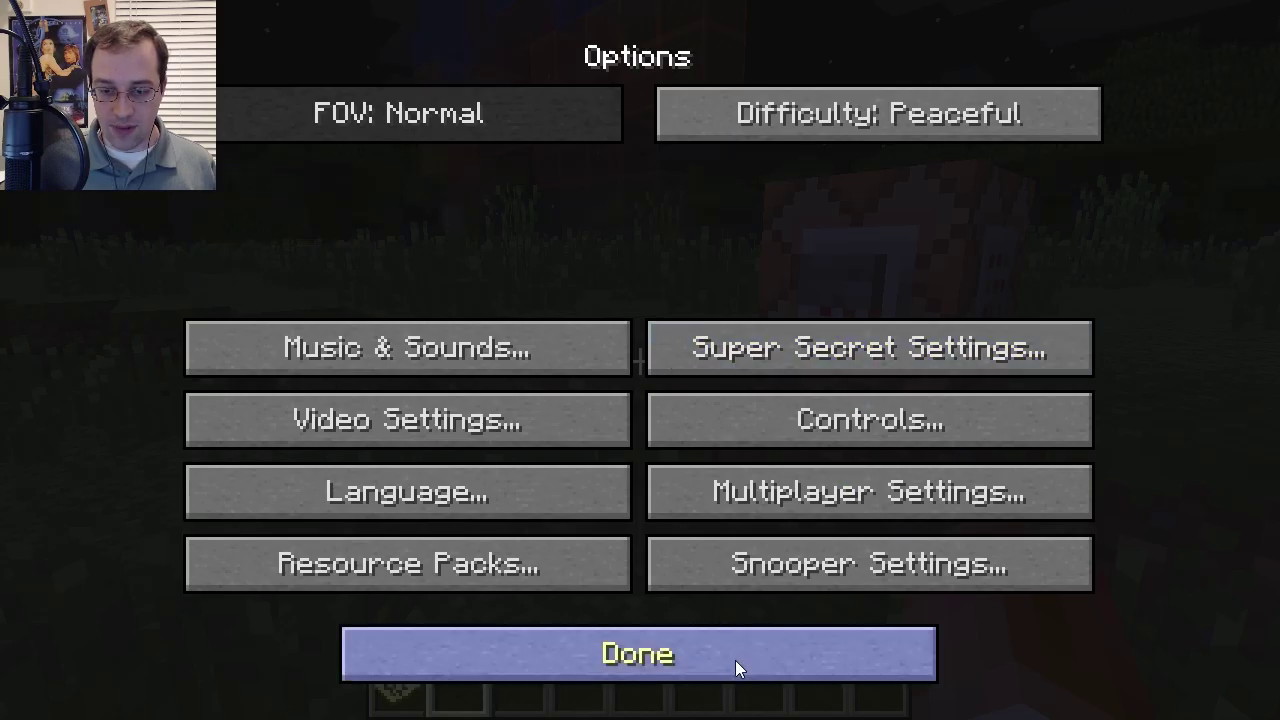
pyautogui.click(737, 664)
pyautogui.press('Escape')
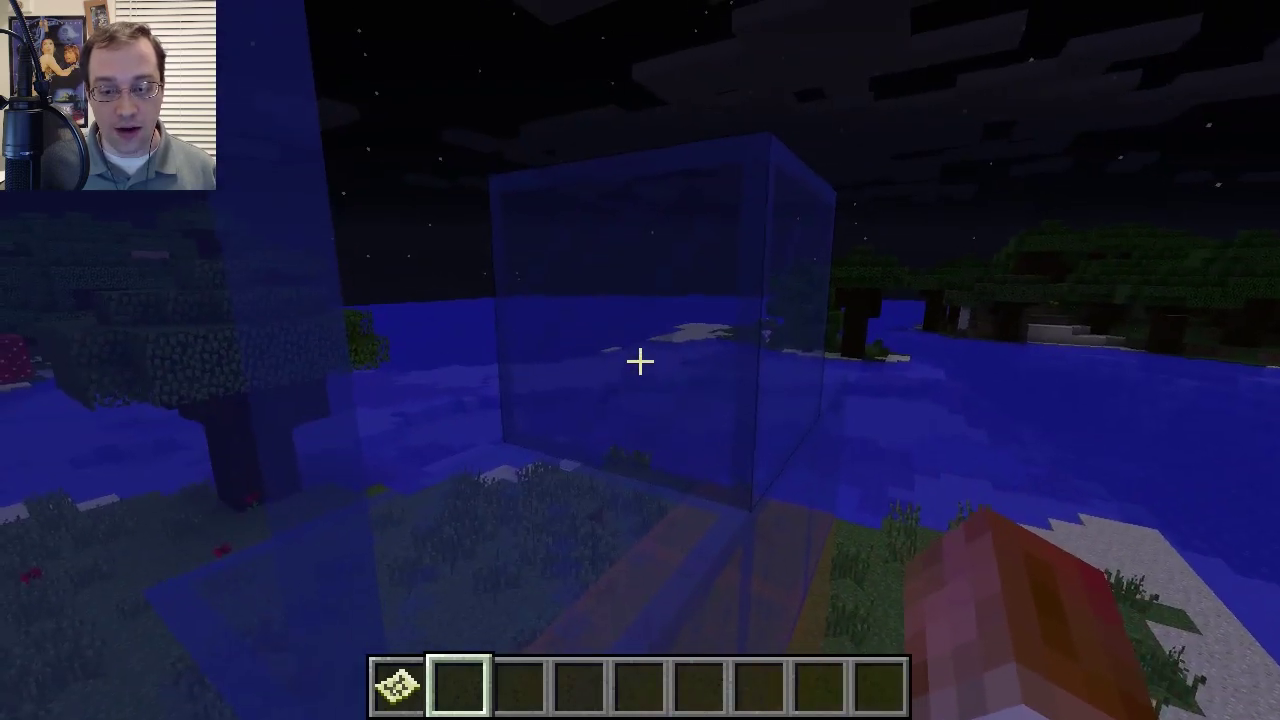
# Copy the blue stained glass block into the hotbar and look over the area with the map in hand.
pyautogui.middleClick(640, 361)
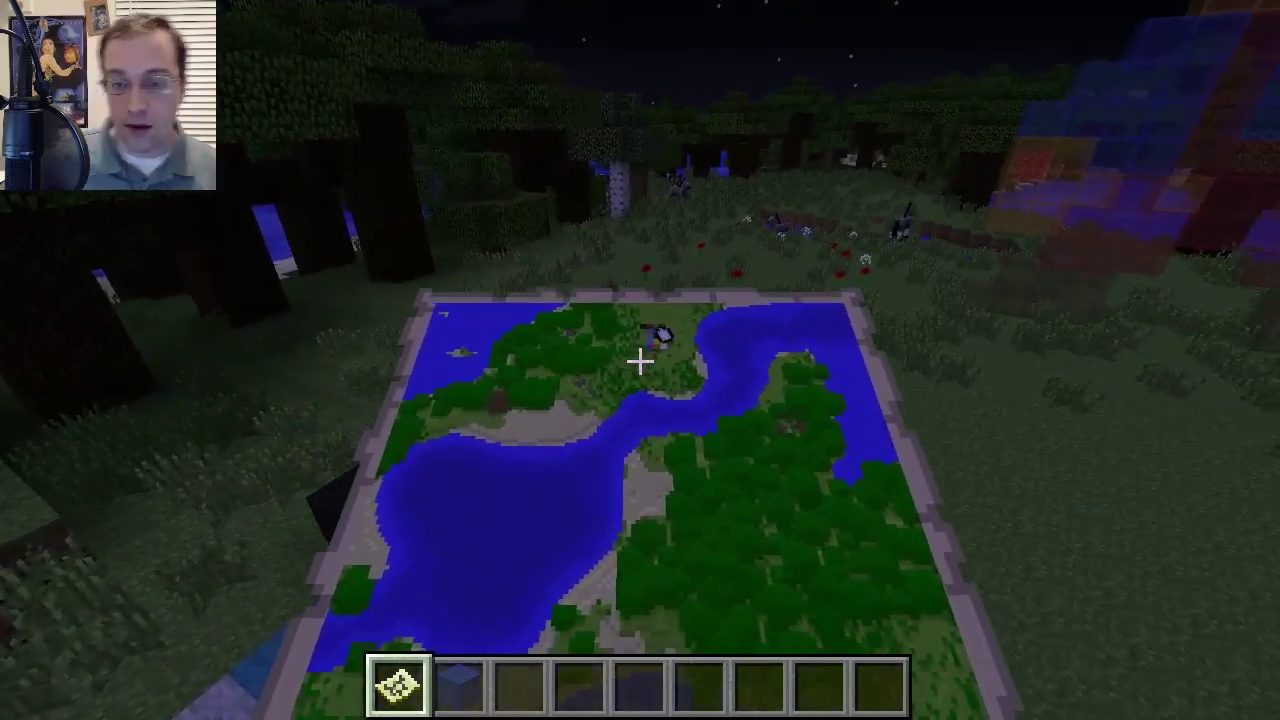
pyautogui.moveTo(640, 360)
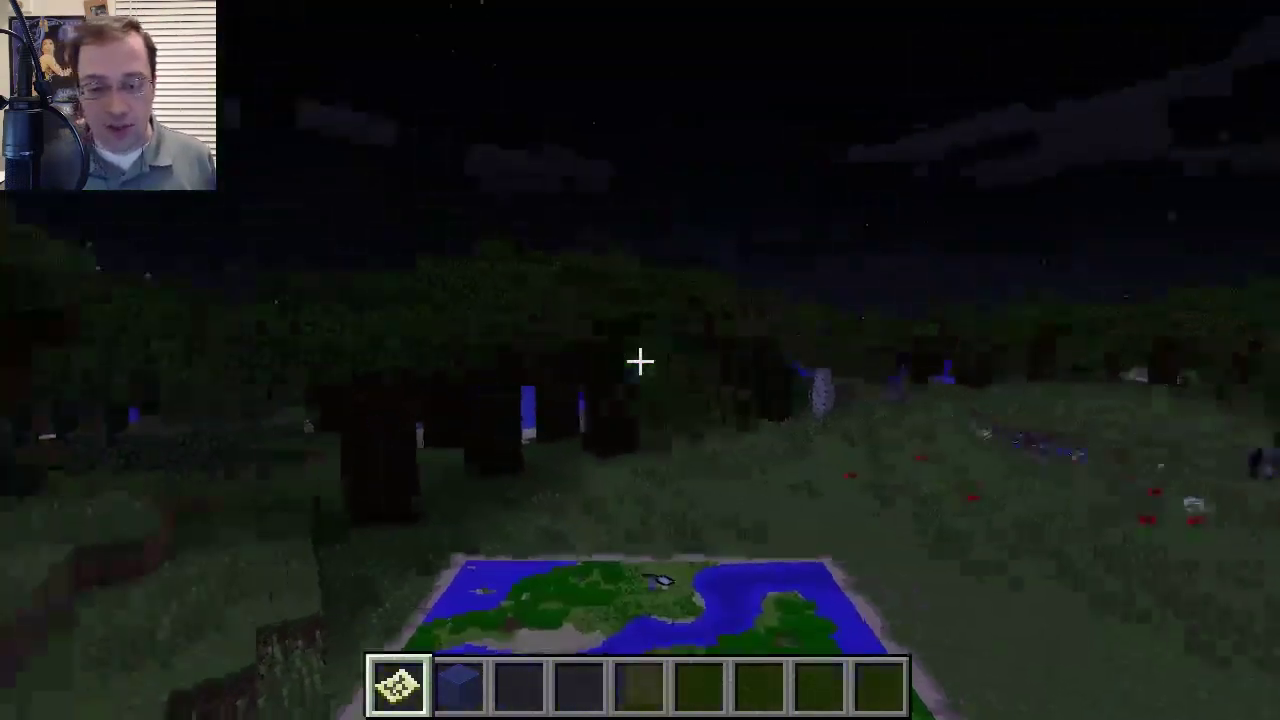
pyautogui.press('w')
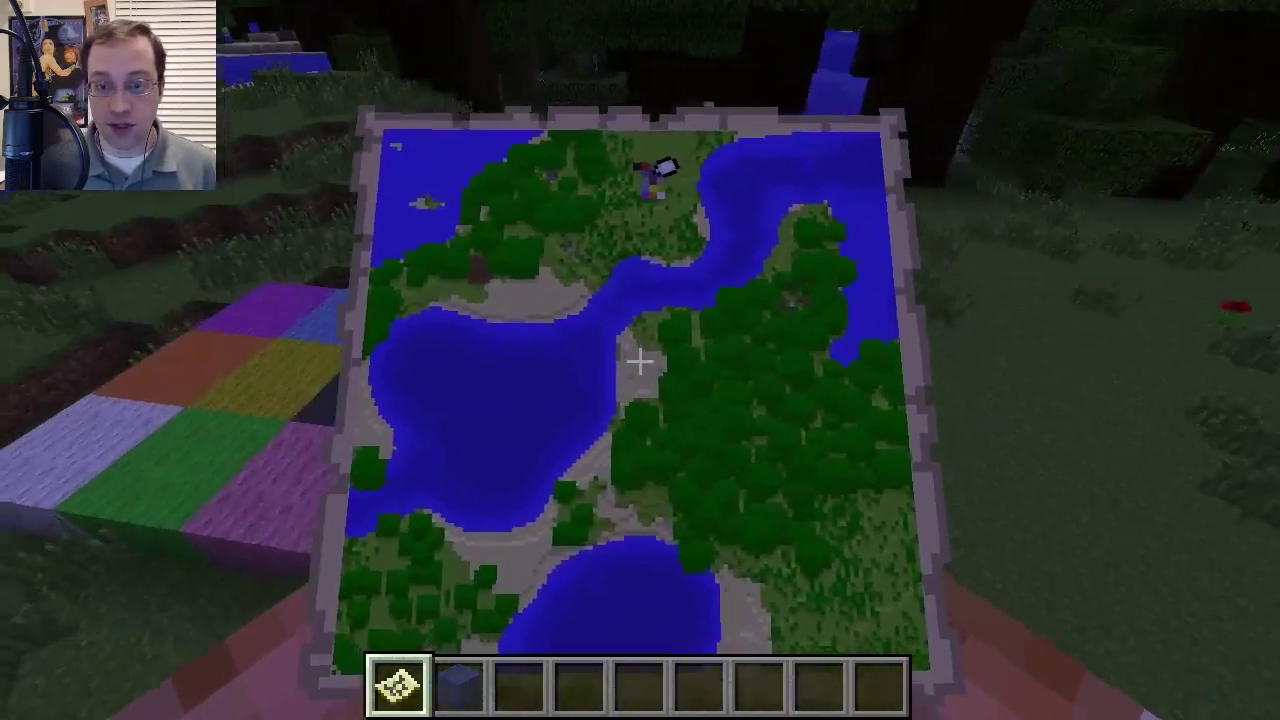
pyautogui.scroll(-2, 640, 360)
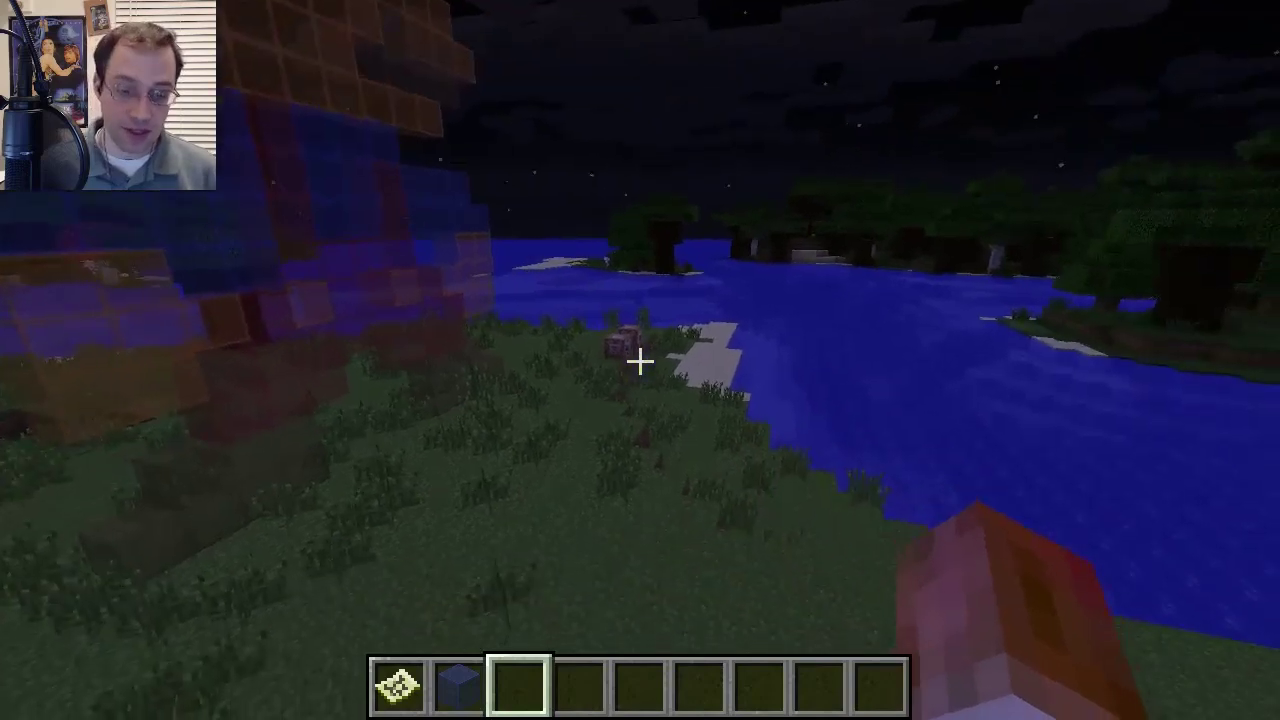
# Set the game difficulty to Hard and return to the world.
pyautogui.press('Escape')
pyautogui.click(566, 440)
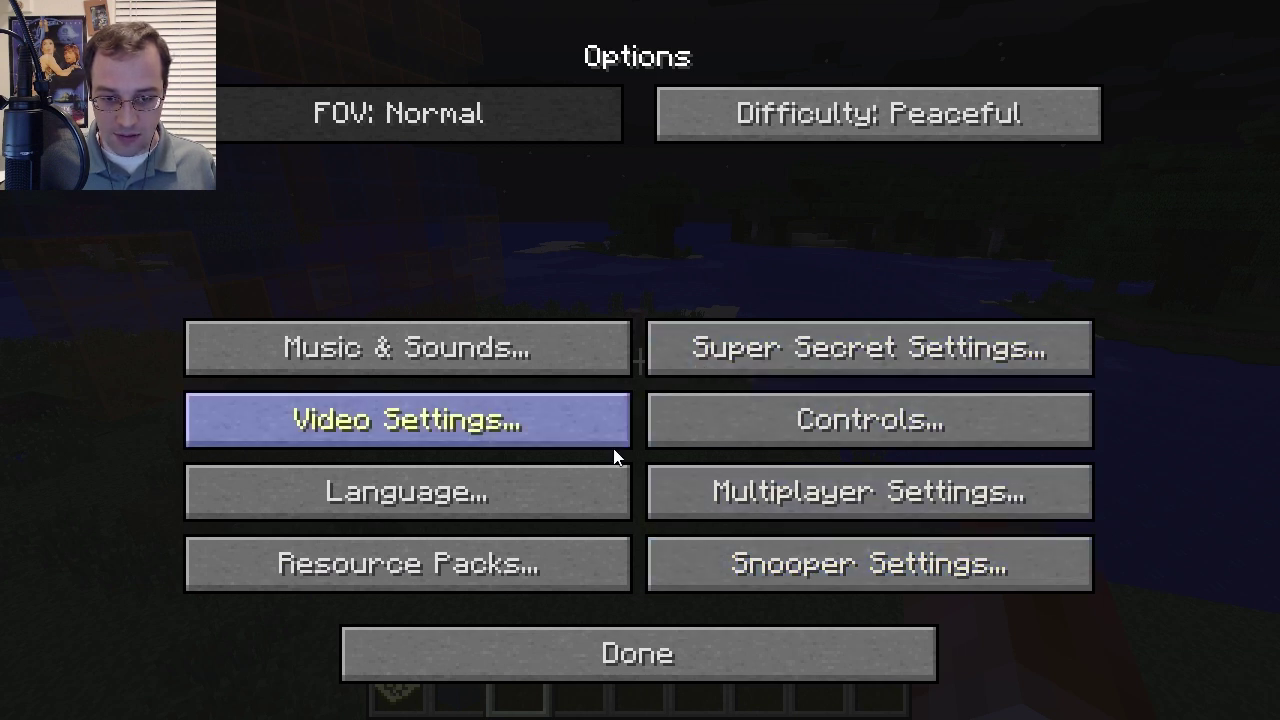
pyautogui.click(892, 112)
pyautogui.click(890, 115)
pyautogui.click(890, 115)
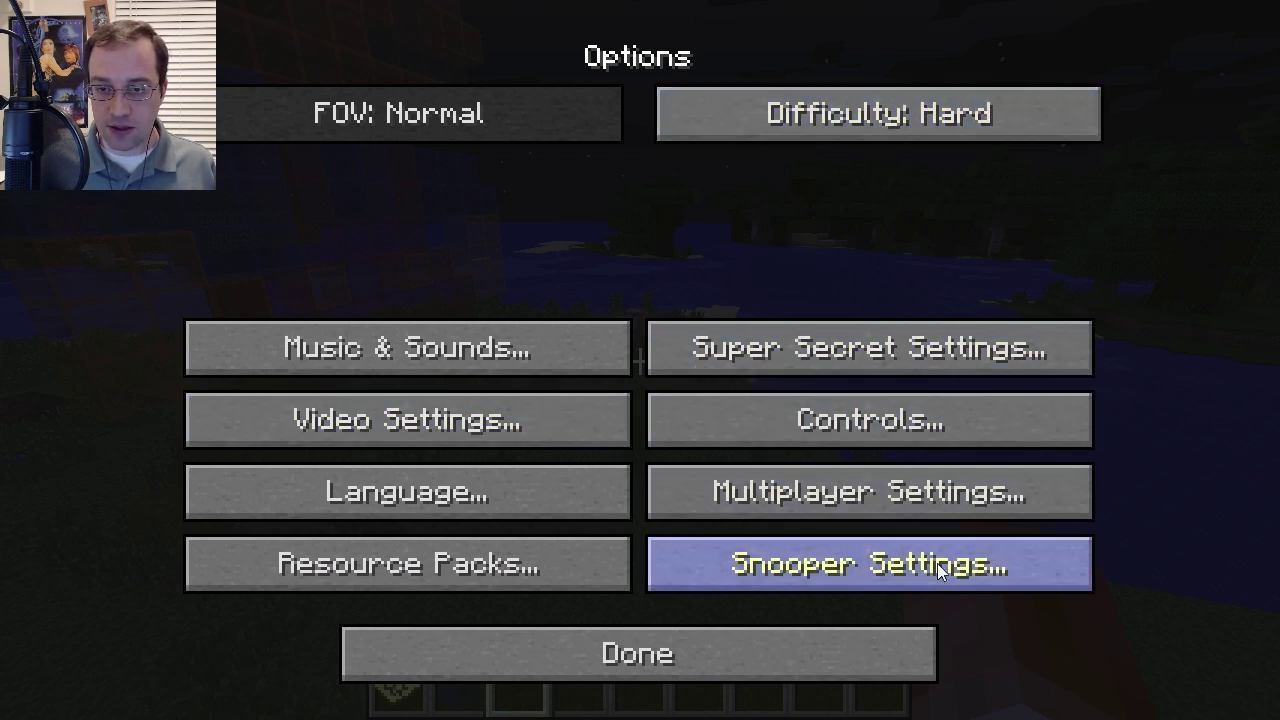
pyautogui.click(729, 650)
pyautogui.click(691, 241)
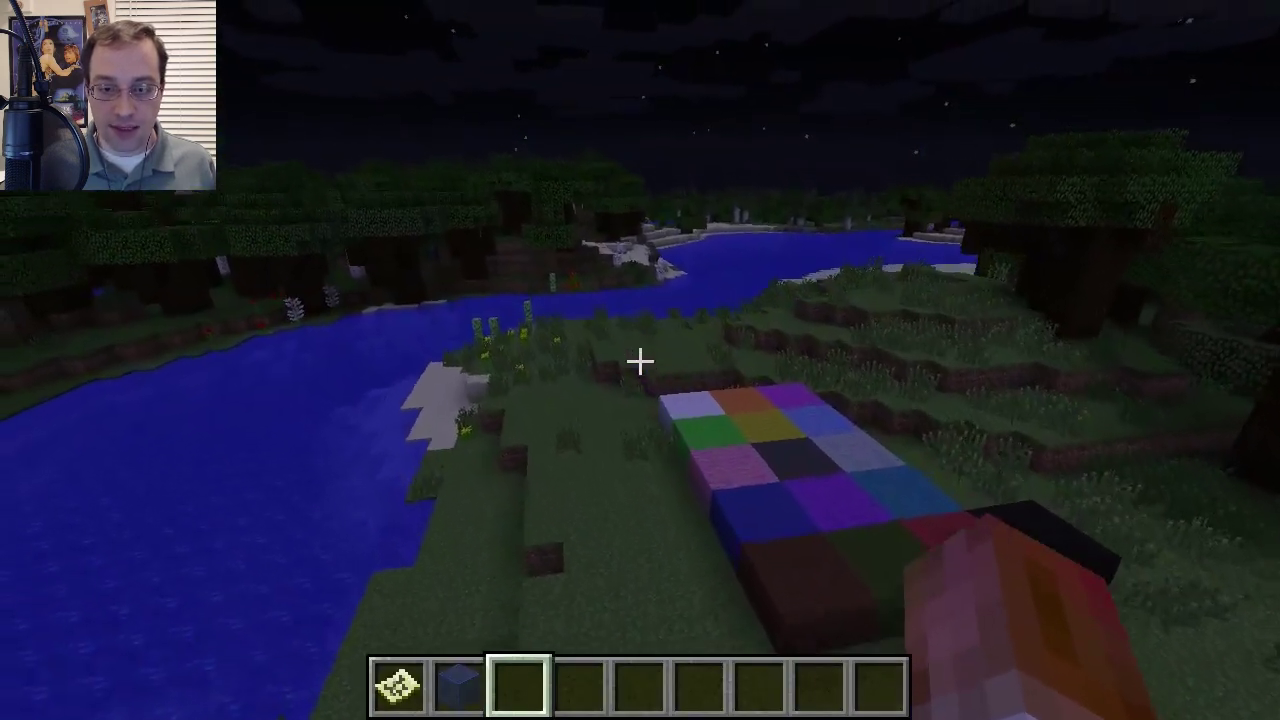
# Fly along the river and through the dark forest to look for hostile mobs.
pyautogui.press('w')
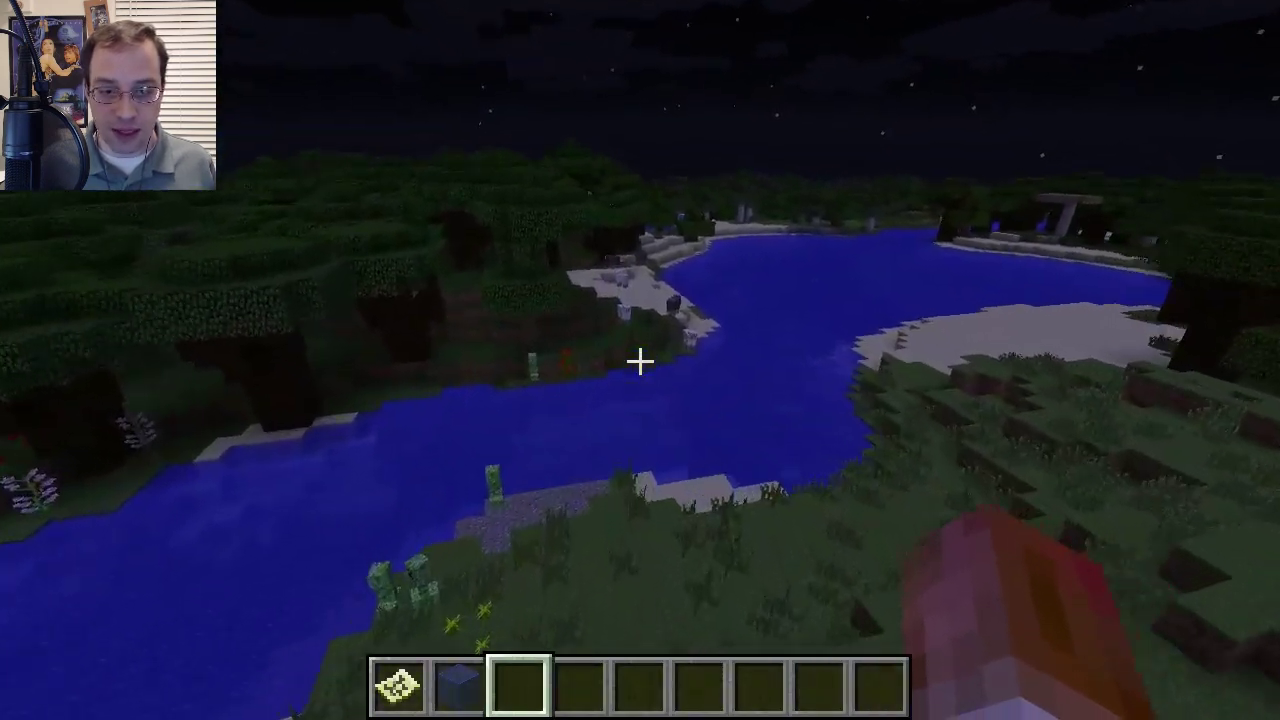
pyautogui.press('w')
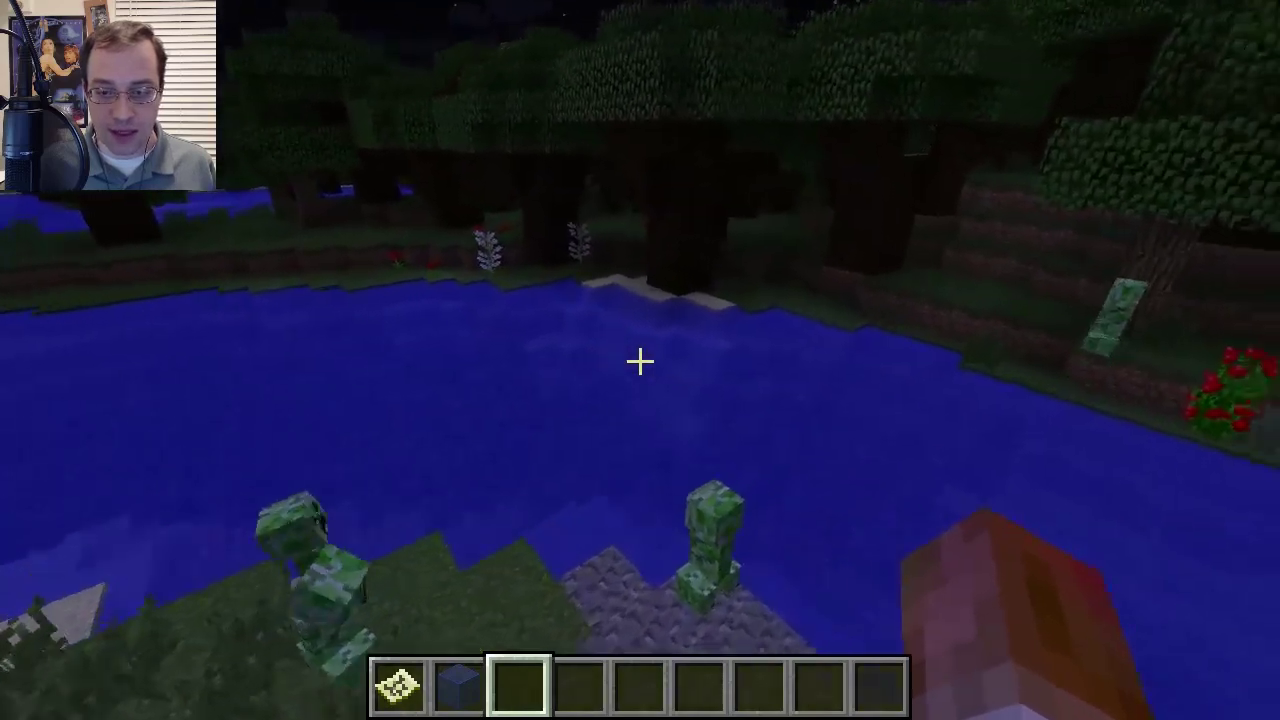
pyautogui.press('w')
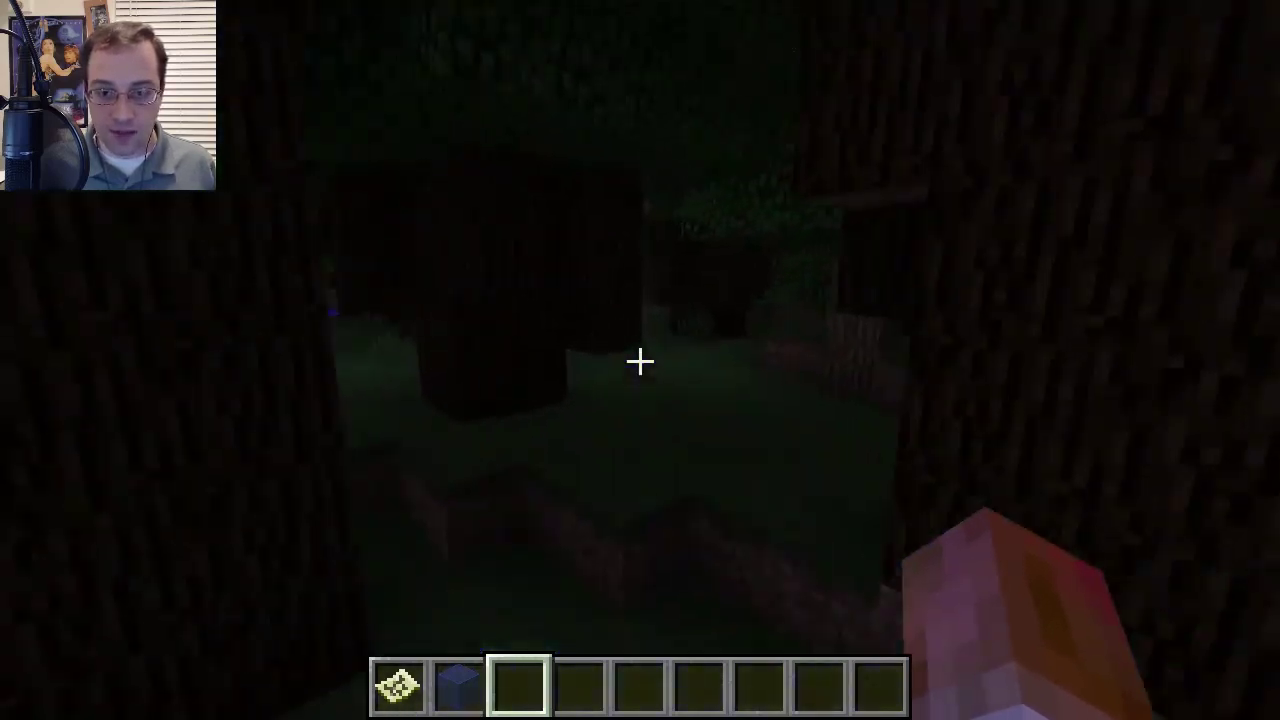
pyautogui.press('w')
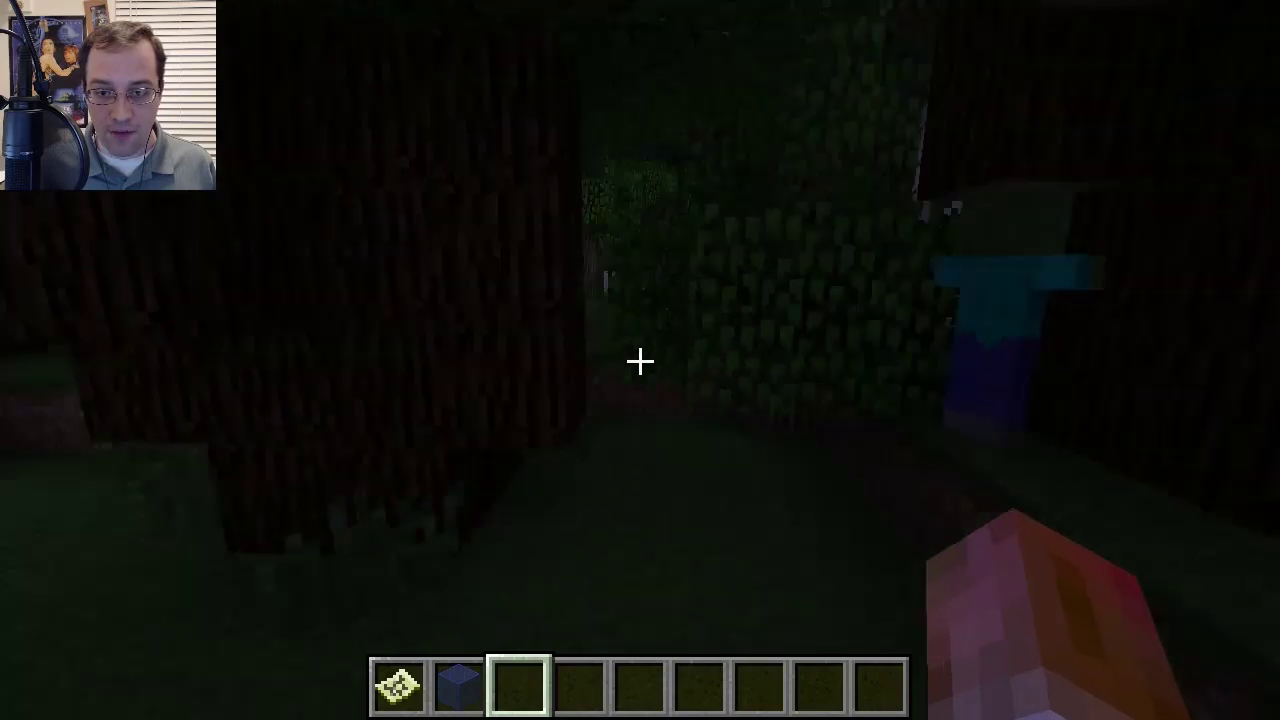
pyautogui.press('w')
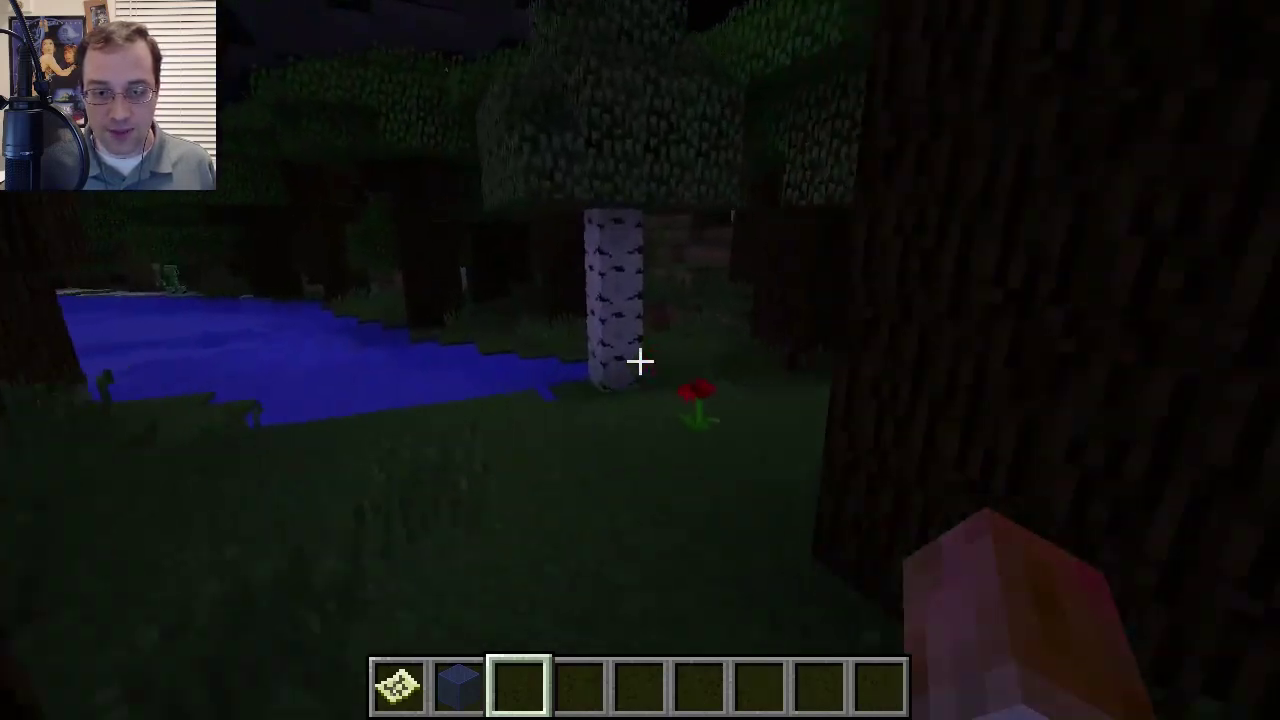
pyautogui.press('w')
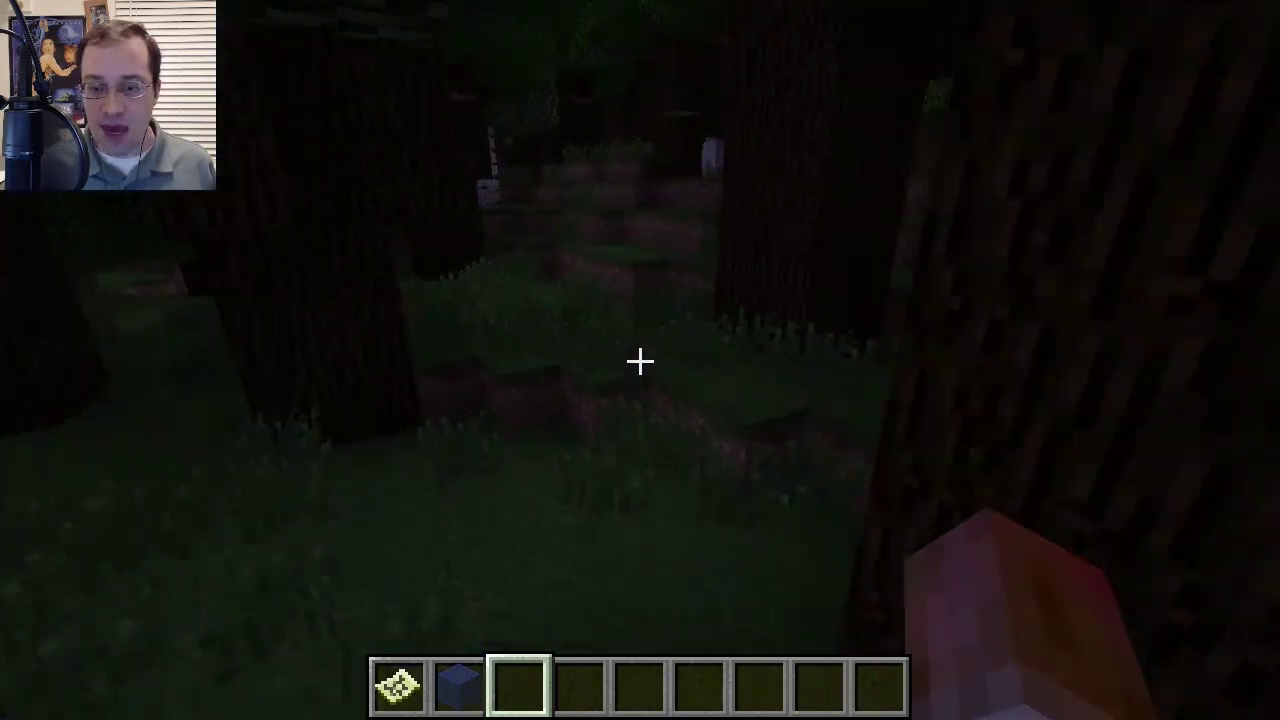
pyautogui.press('w')
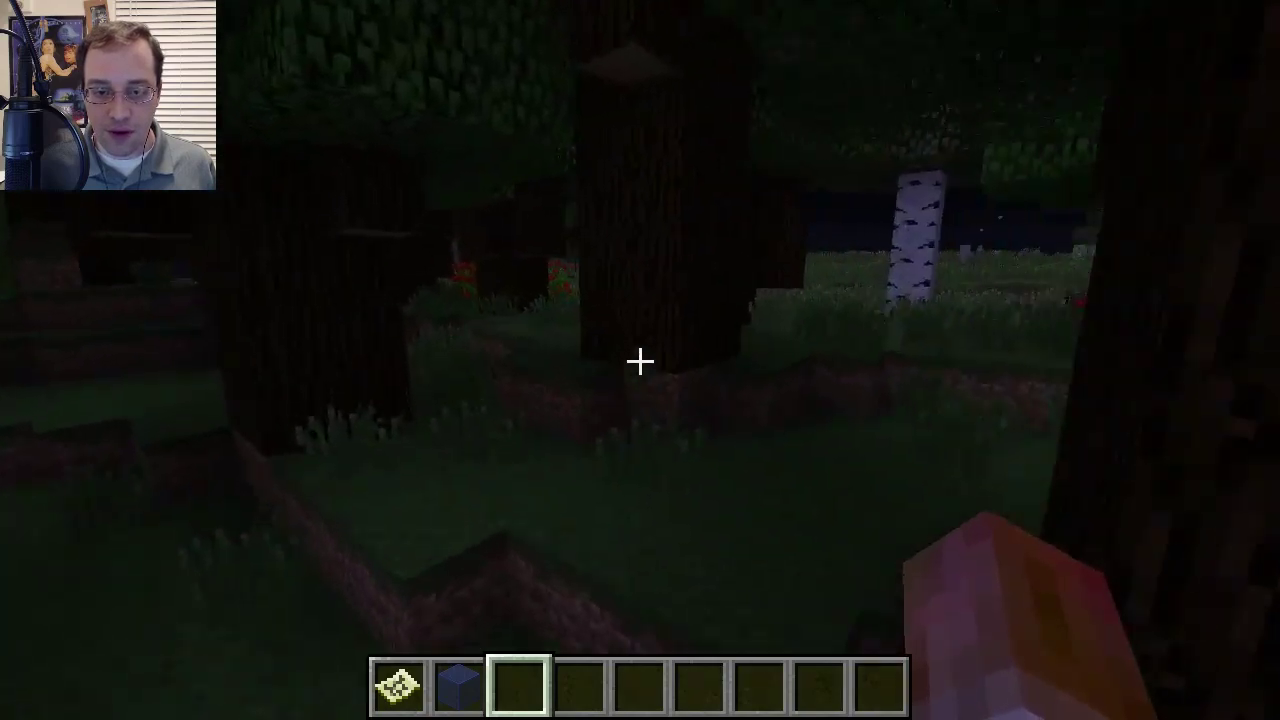
# Leave the forest and search the open grassland and its pond for mobs.
pyautogui.press('w')
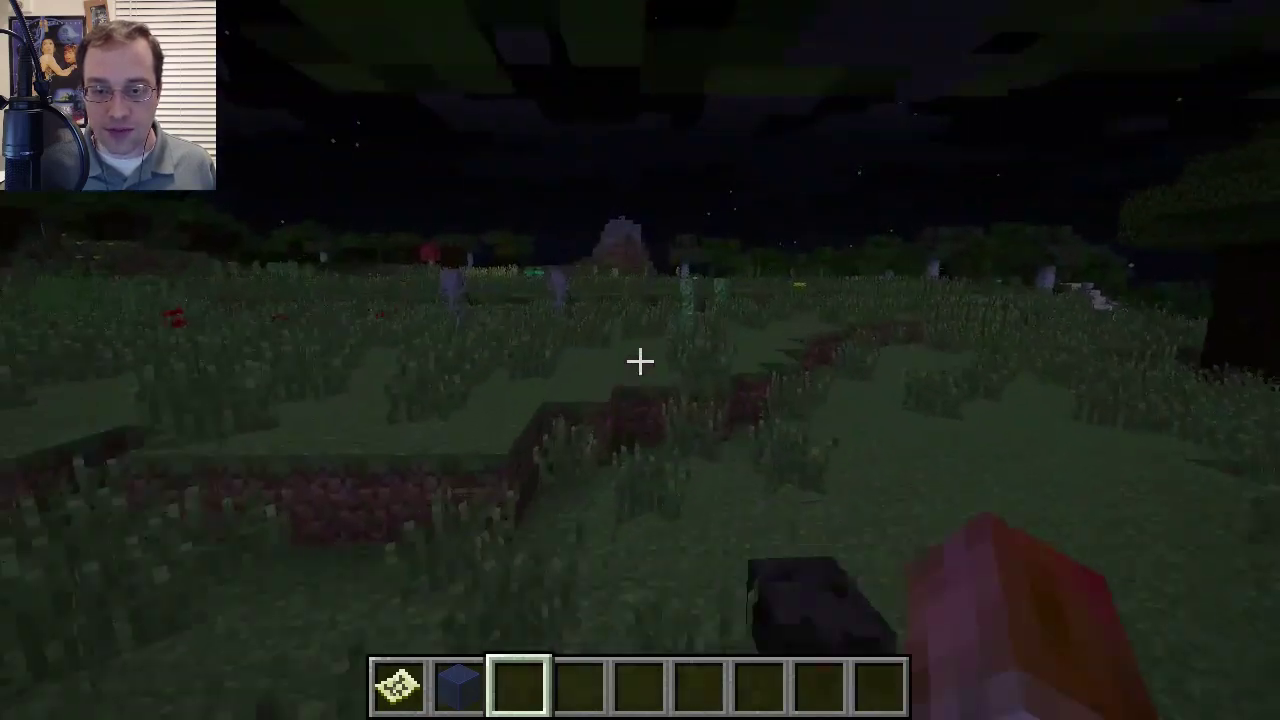
pyautogui.press('w')
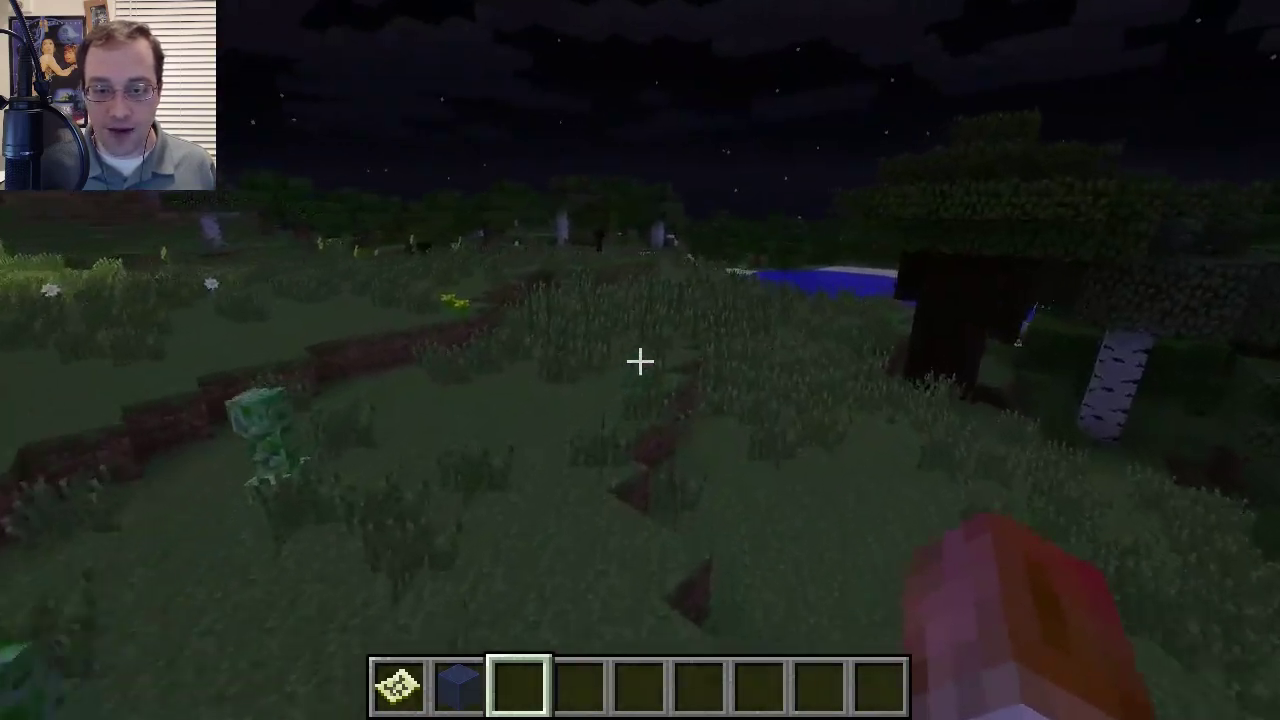
pyautogui.press('w')
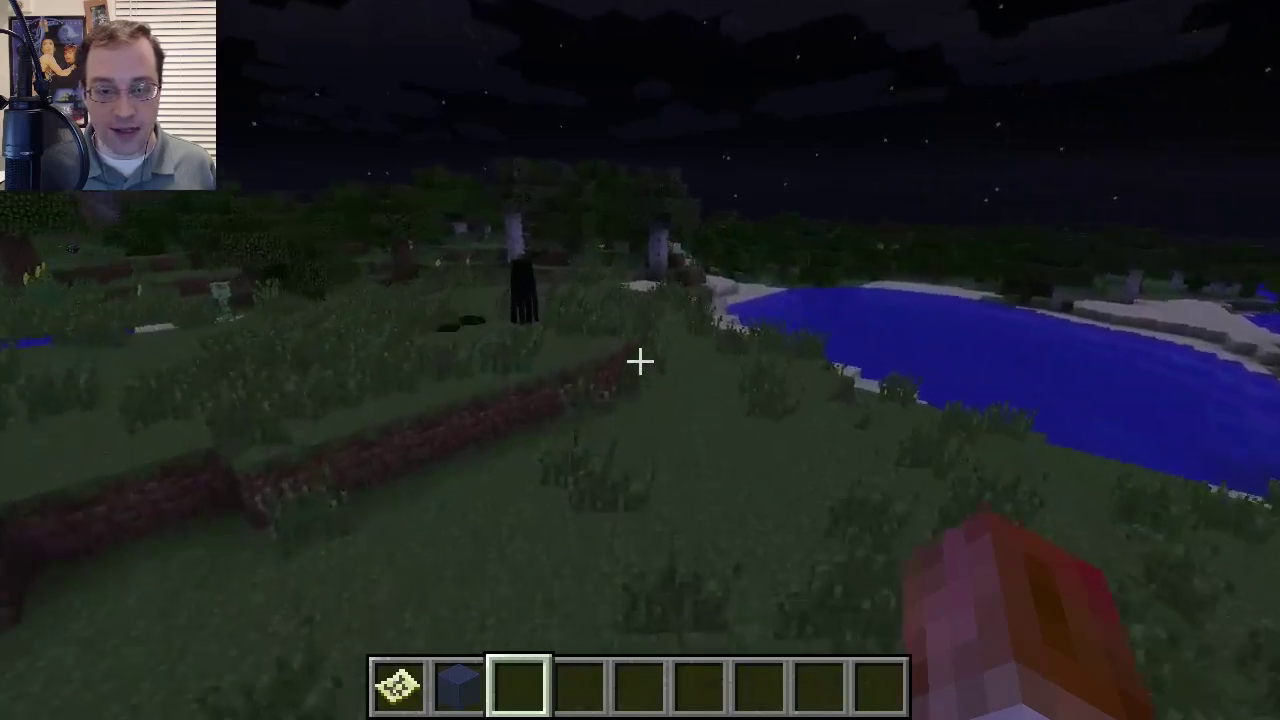
pyautogui.press('w')
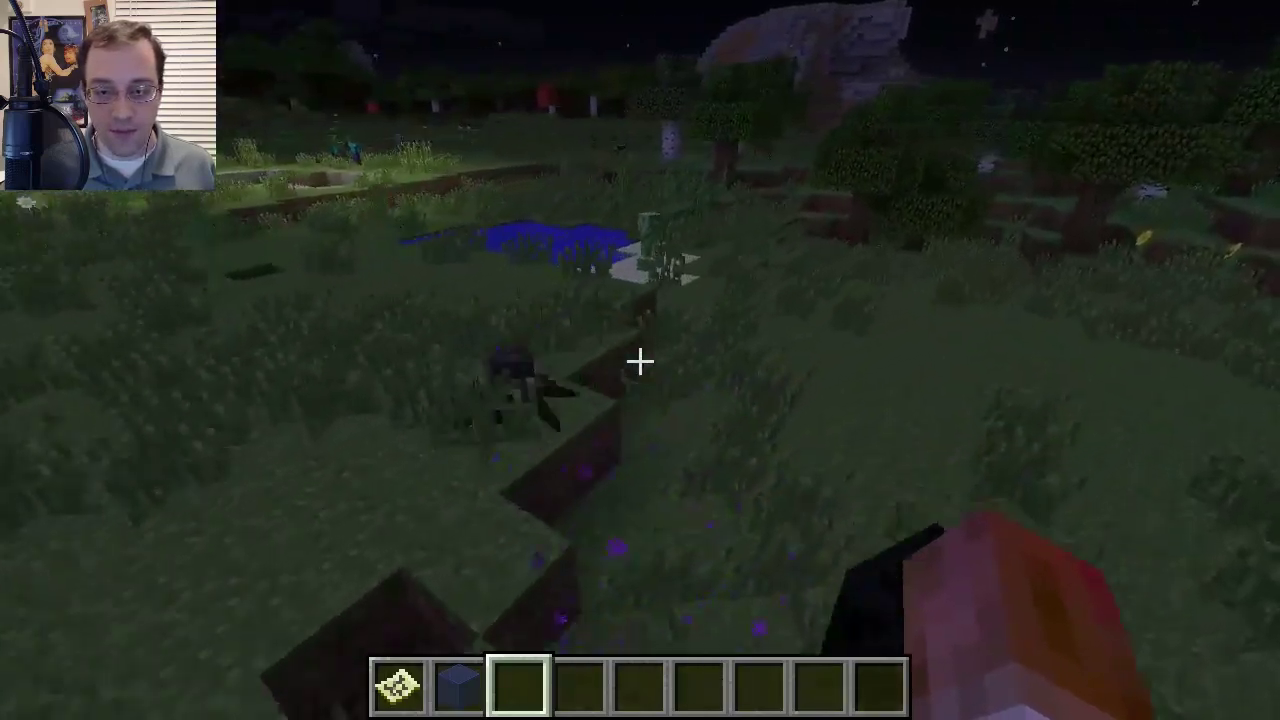
pyautogui.press('w')
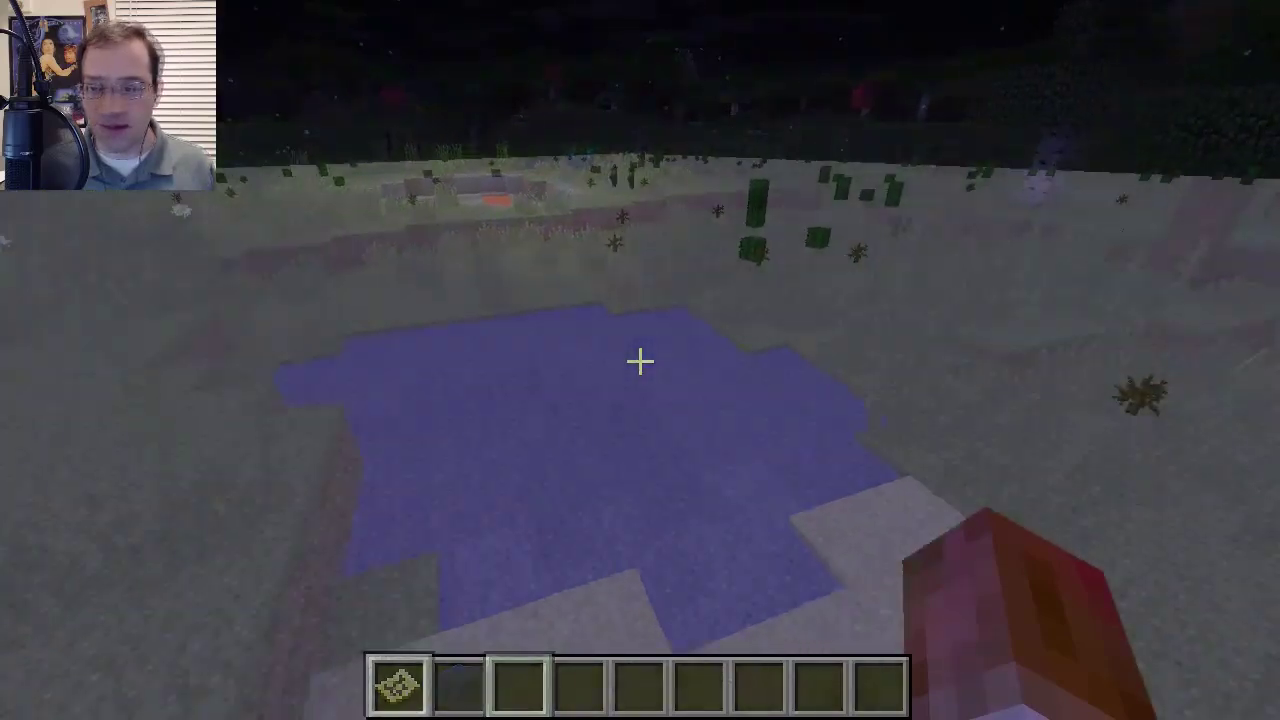
# Fly across the flat desert to the group of creepers, spiders and witches and descend near a witch.
pyautogui.press('w')
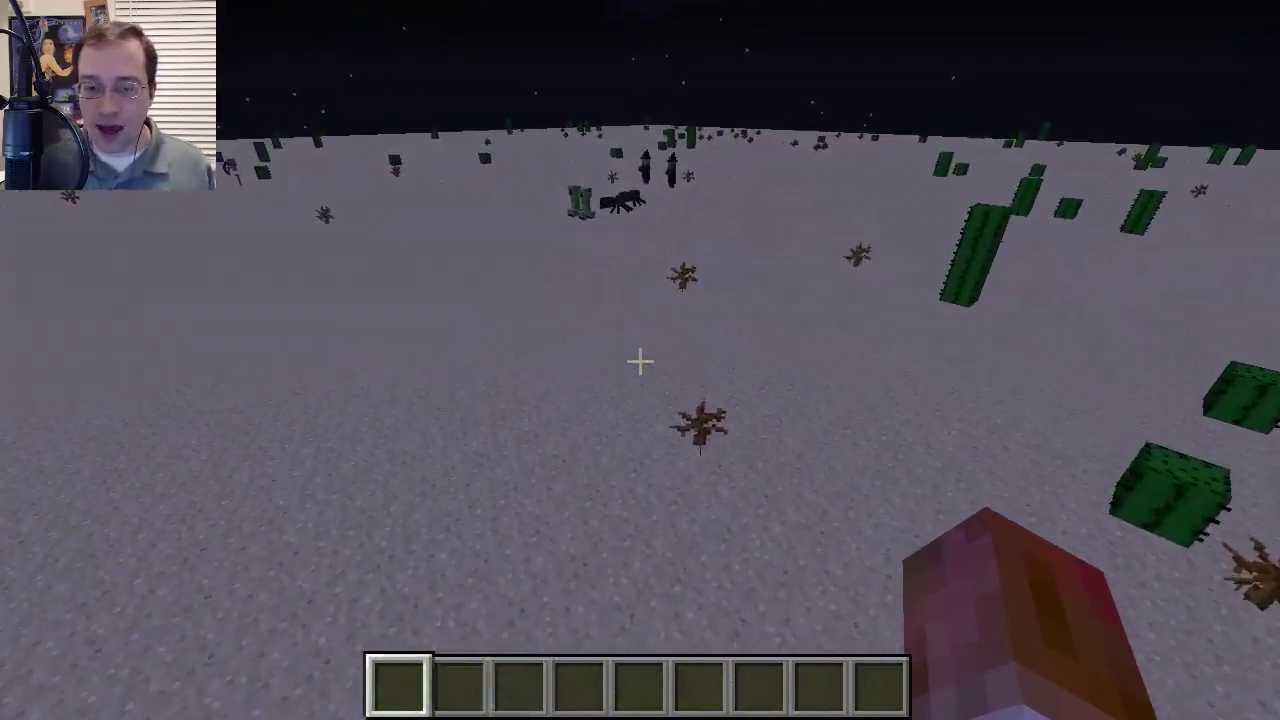
pyautogui.press('w')
pyautogui.press('w')
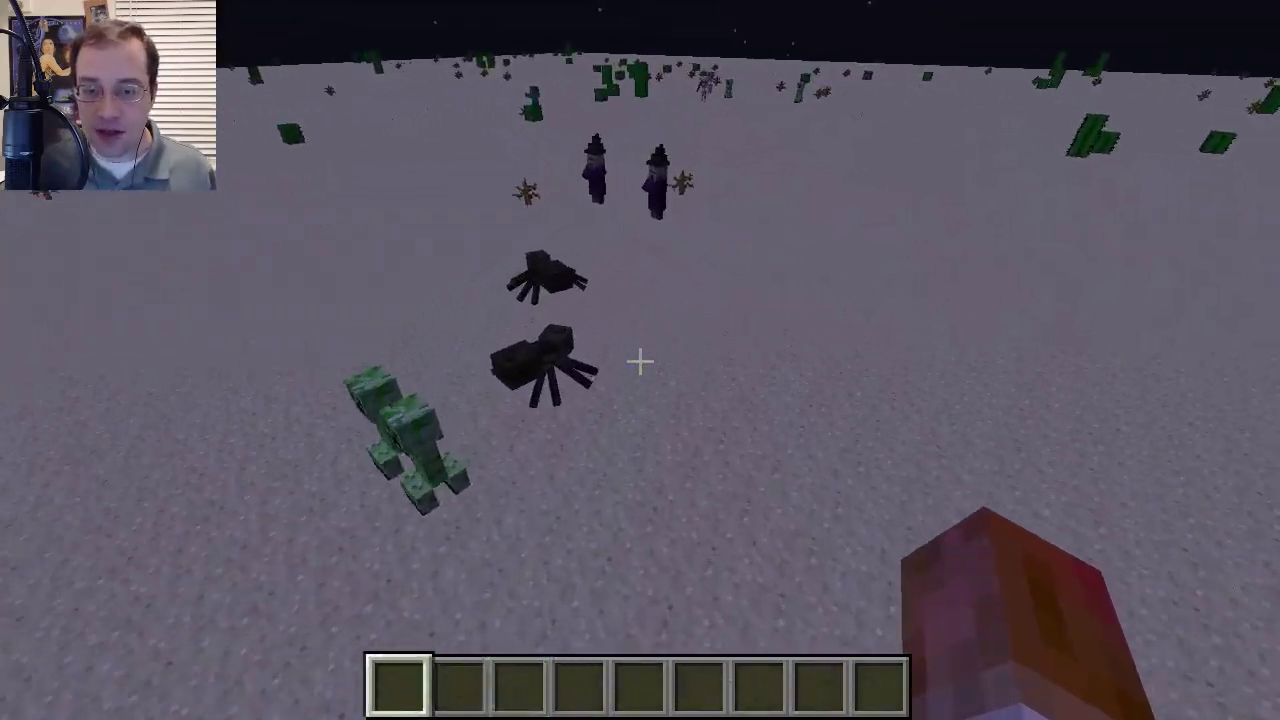
pyautogui.press('w')
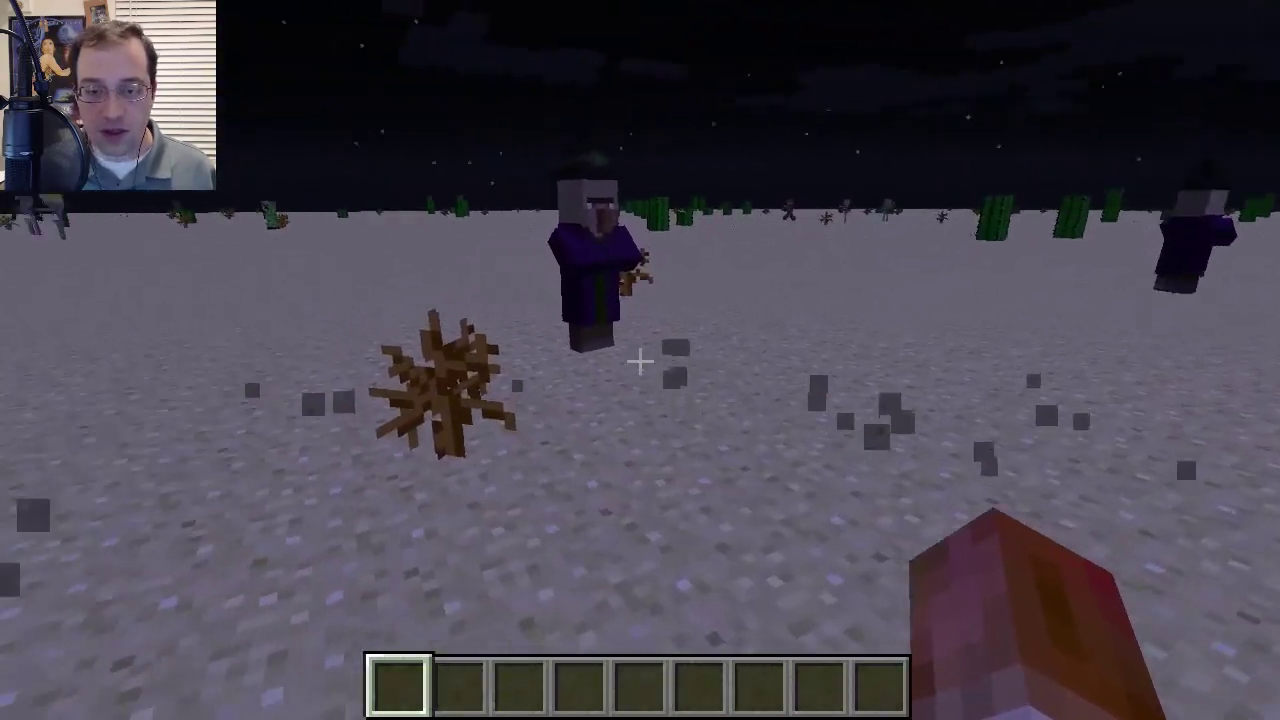
# Move around the witches on the sand and view one of them face on.
pyautogui.press('w')
pyautogui.press('w')
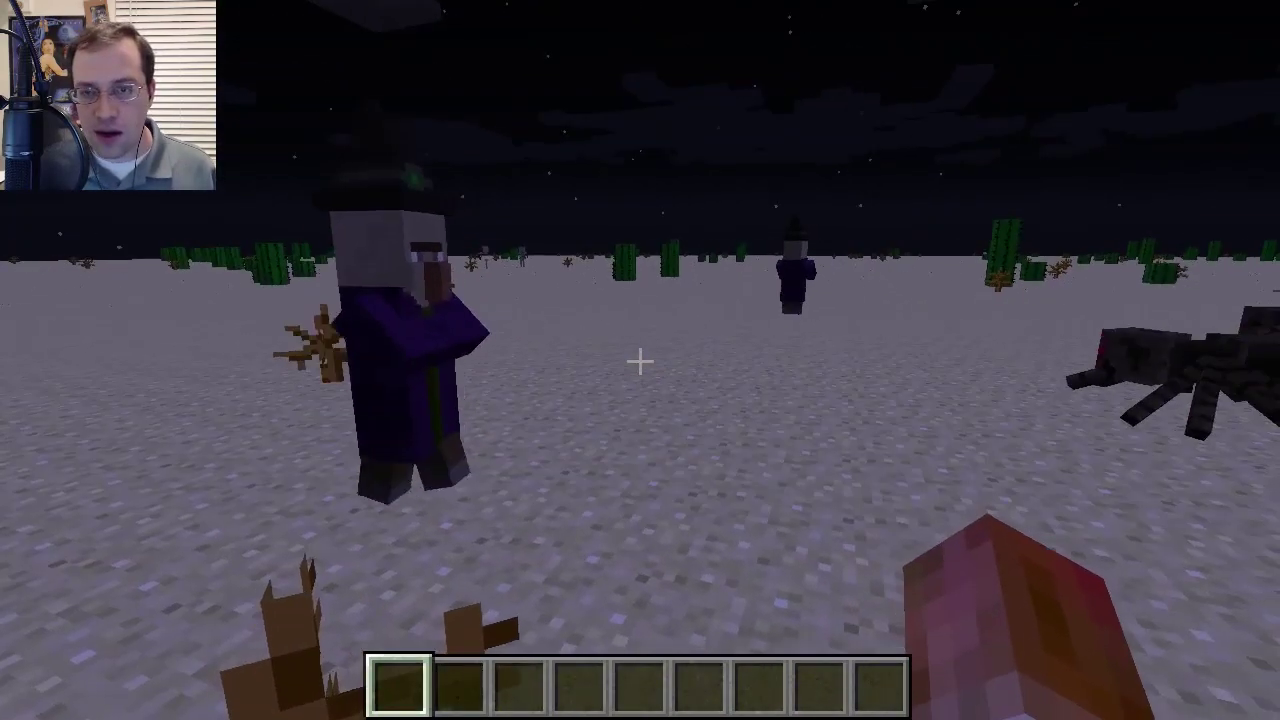
pyautogui.press('w')
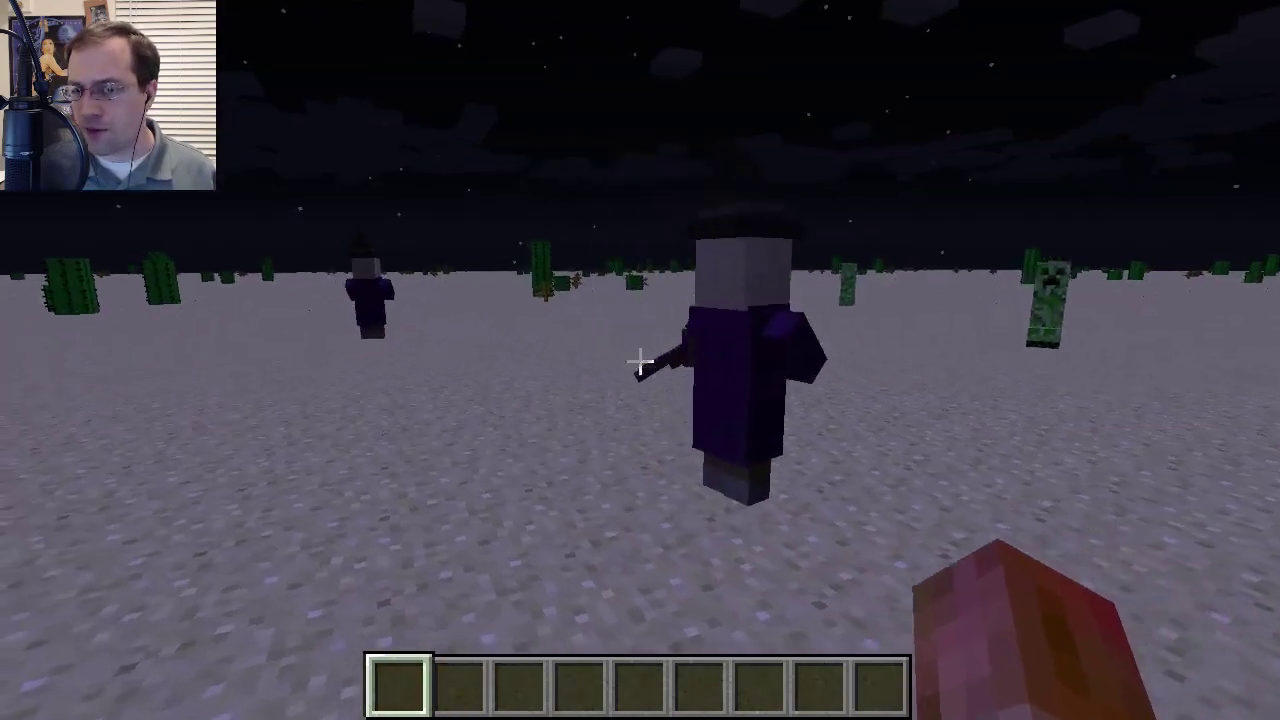
pyautogui.press('w')
pyautogui.press('w')
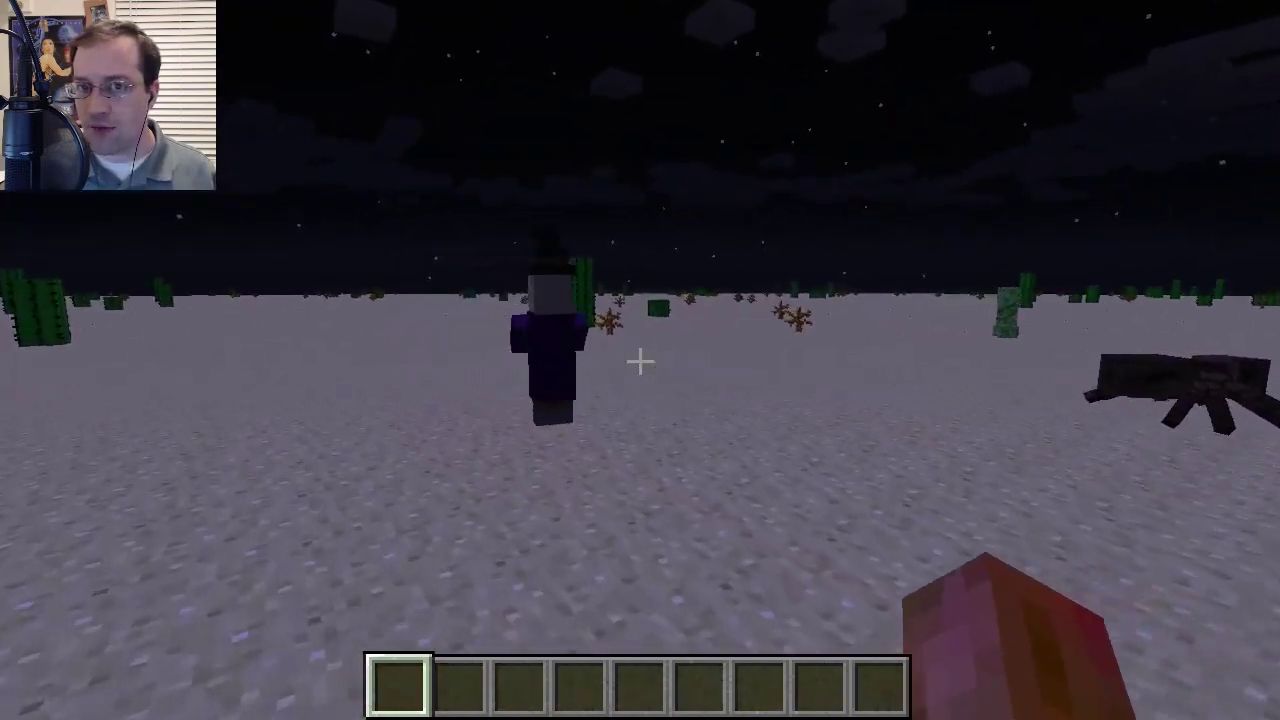
pyautogui.press('w')
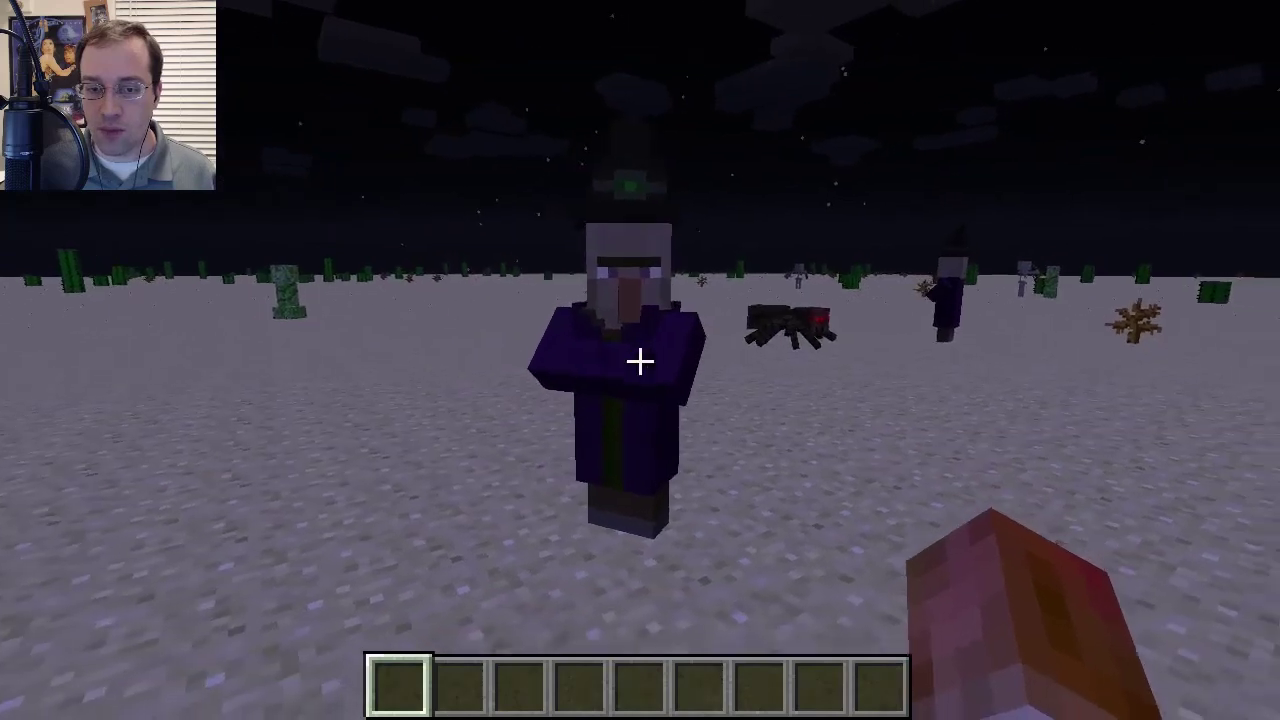
# Rise above the witch and observe it and the surrounding mobs from different heights.
pyautogui.press('space')
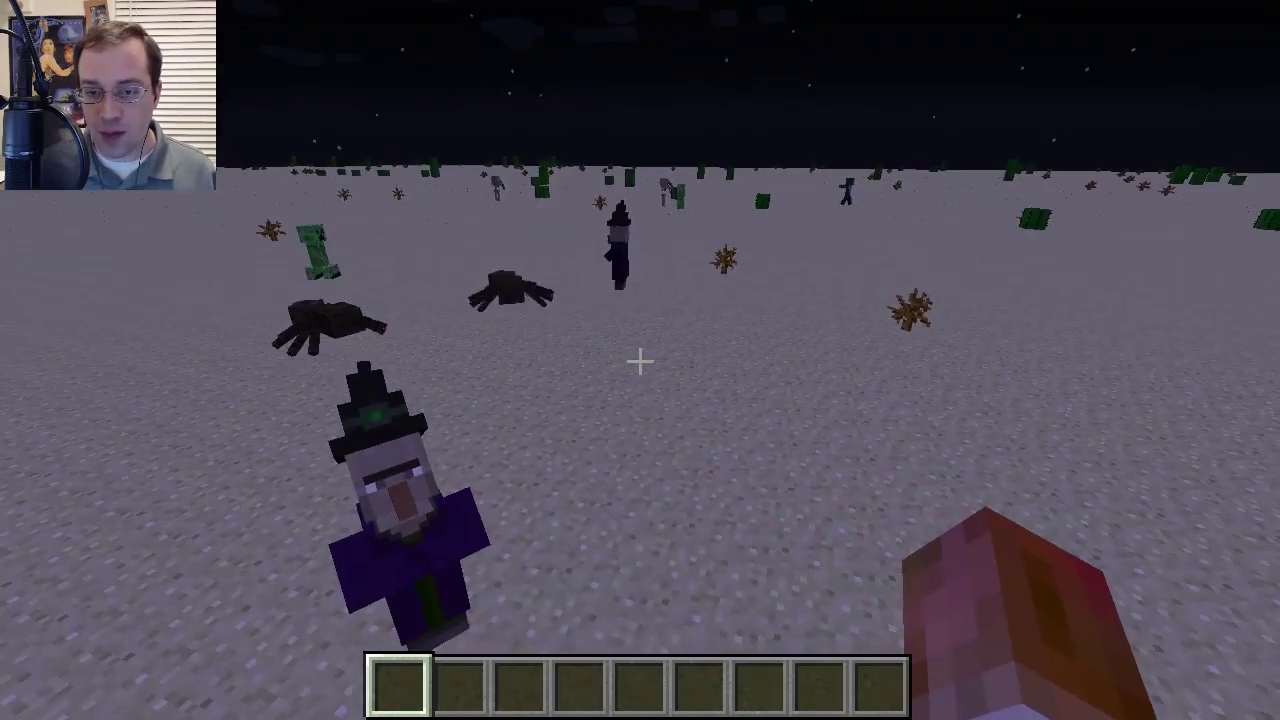
pyautogui.press('w')
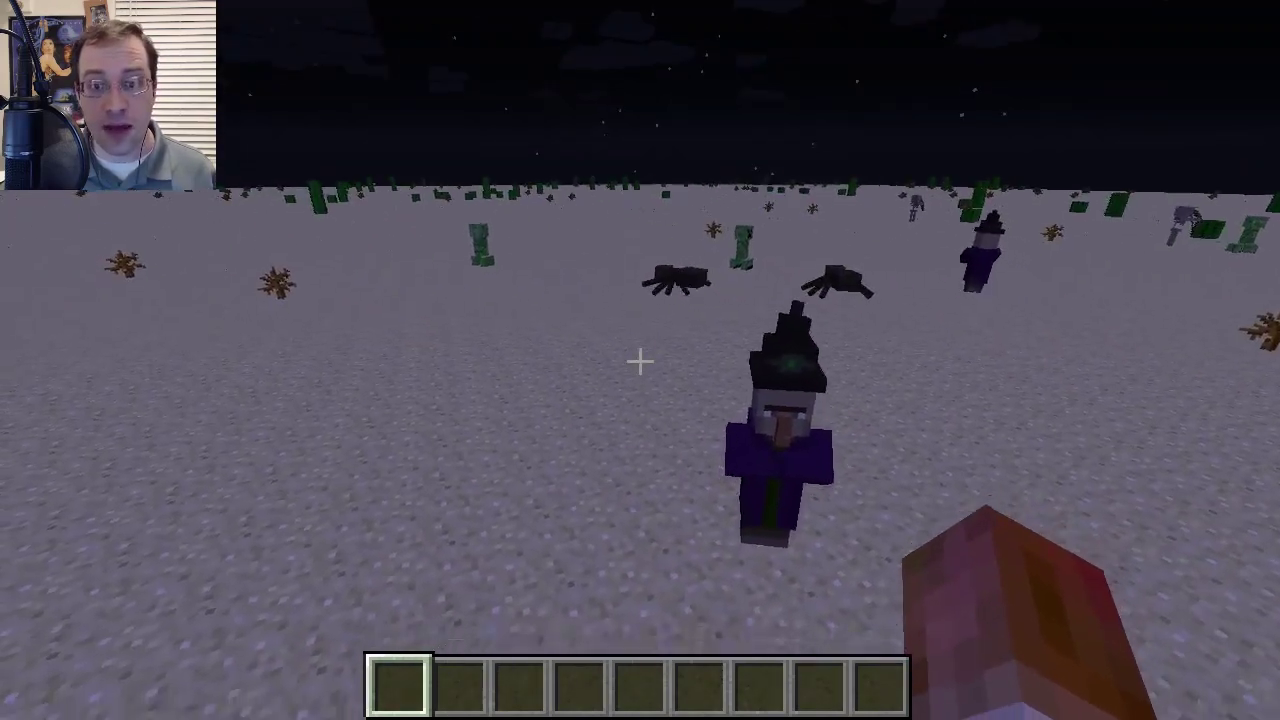
pyautogui.press('shift')
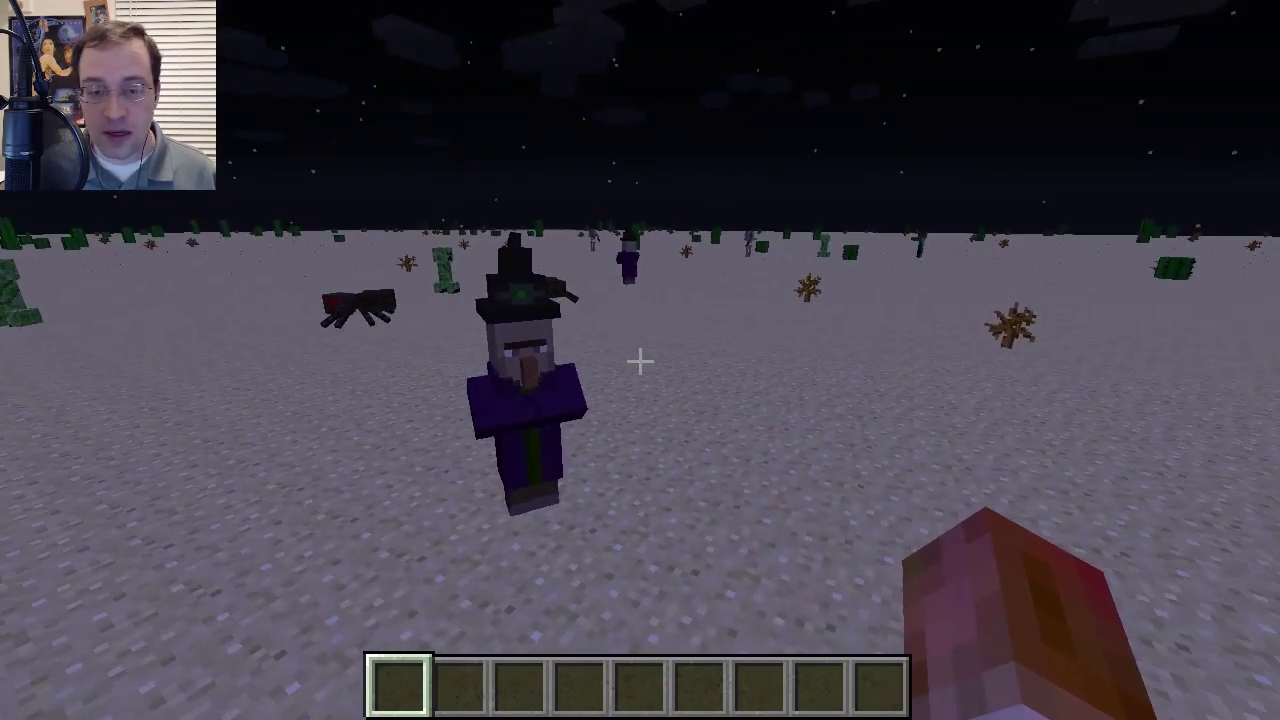
pyautogui.press('w')
pyautogui.press('space')
pyautogui.press('space')
pyautogui.press('space')
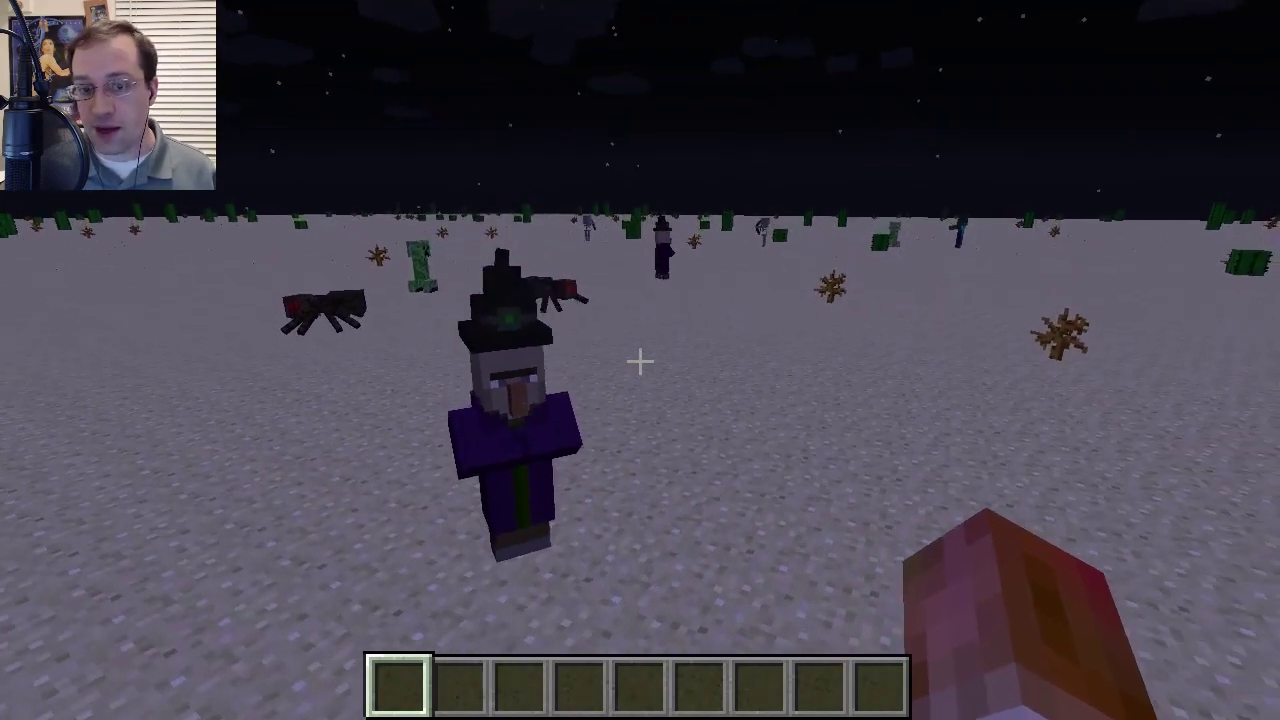